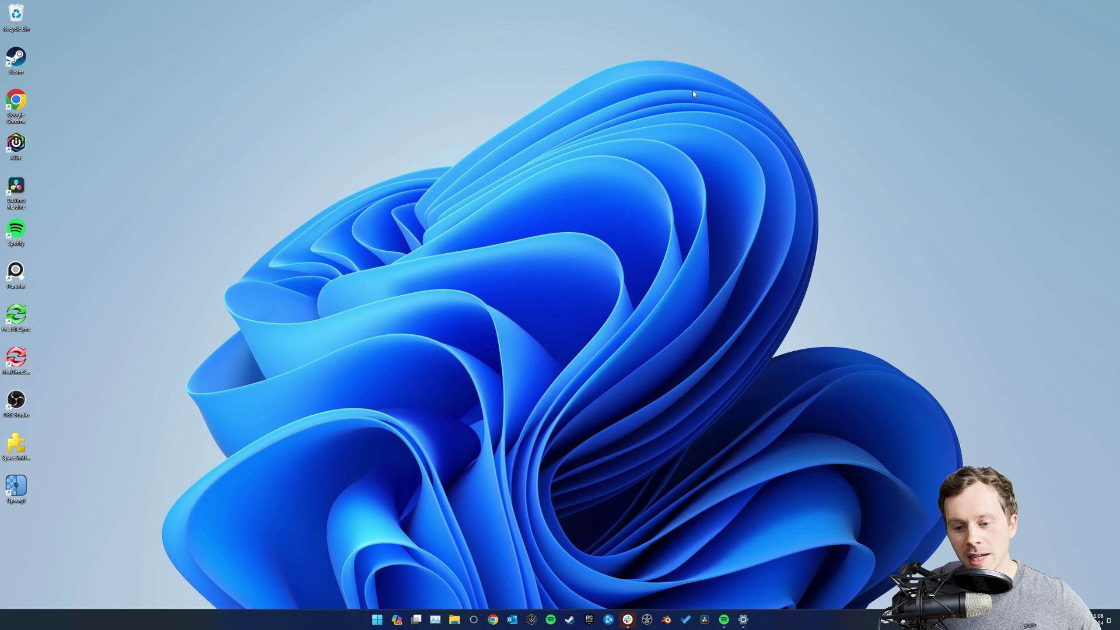
Open Chrome, search Google for "flamenco blender" and open the official Flamenco website
left_click(496, 618)
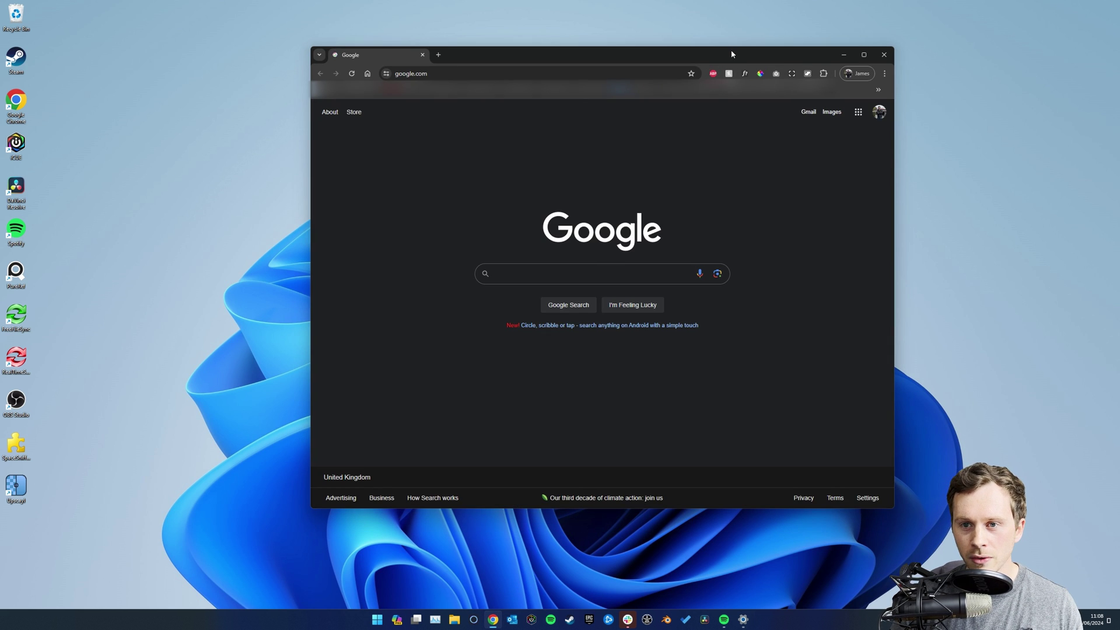
left_click_drag(731, 53, 665, 47)
left_click(476, 270)
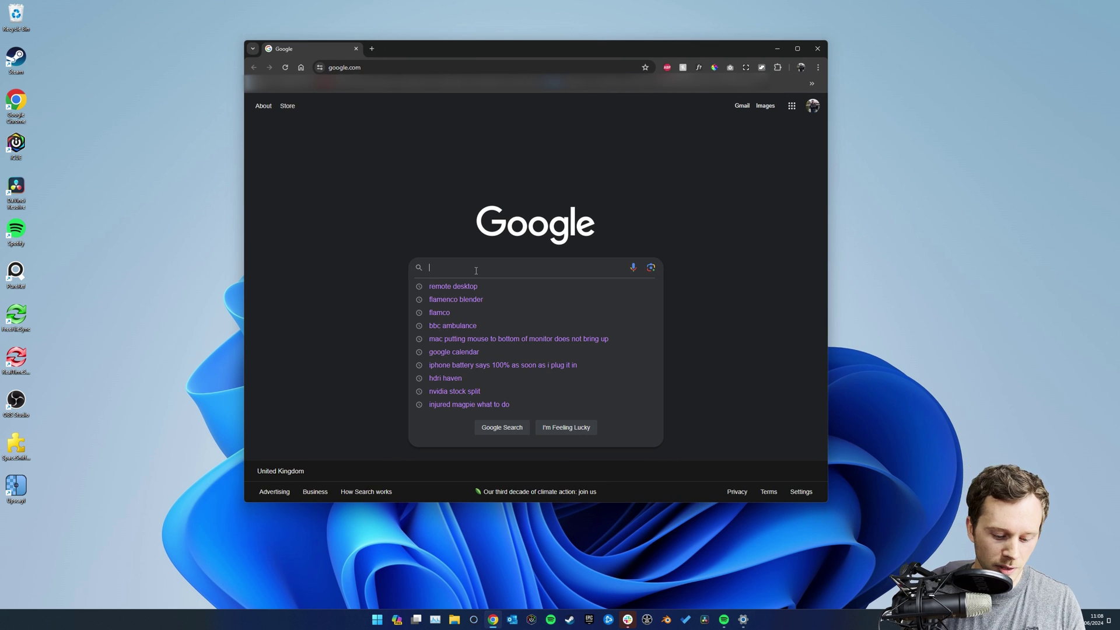
type("flamenco blender")
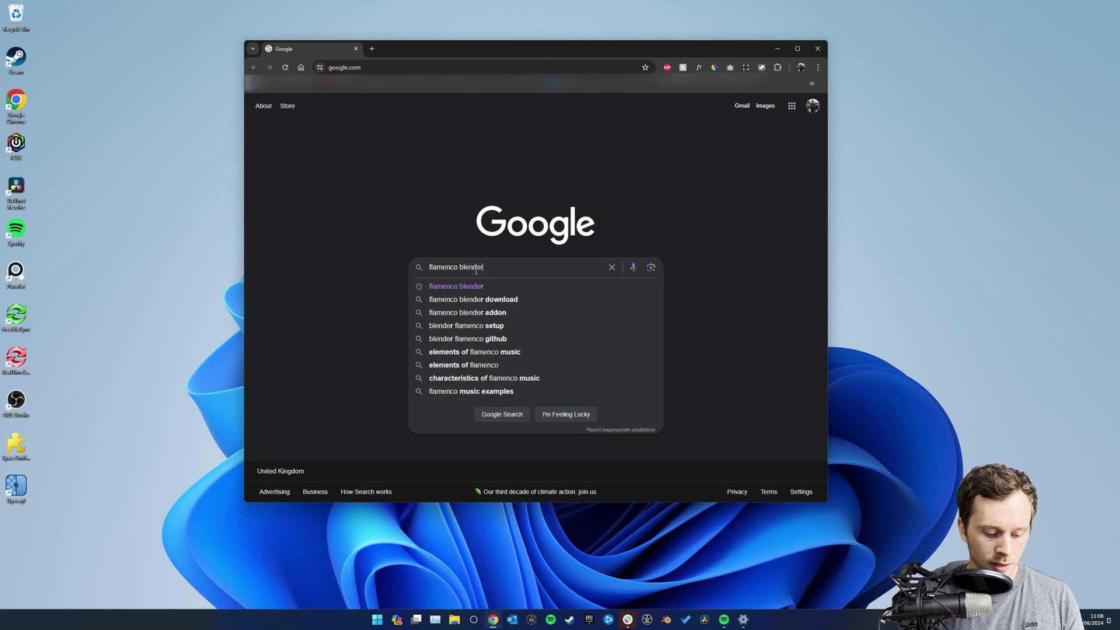
key("Return")
left_click(366, 197)
left_click_drag(469, 45, 496, 35)
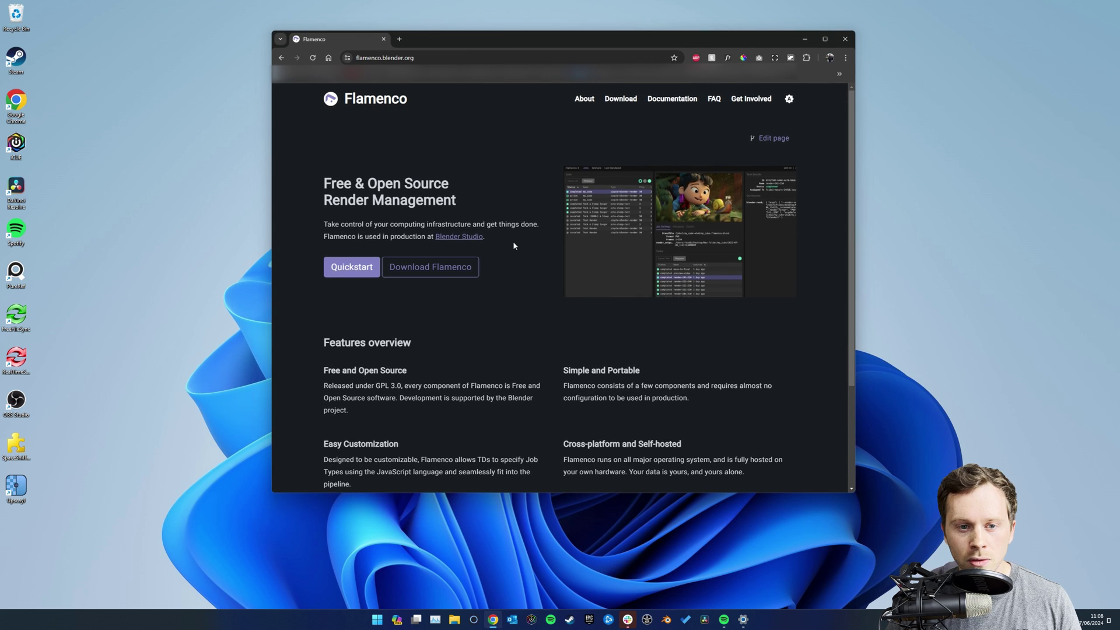
Download the Windows build of Flamenco 3.5, flamenco-3.5-windows-amd64.zip, from the Flamenco download page
left_click(442, 265)
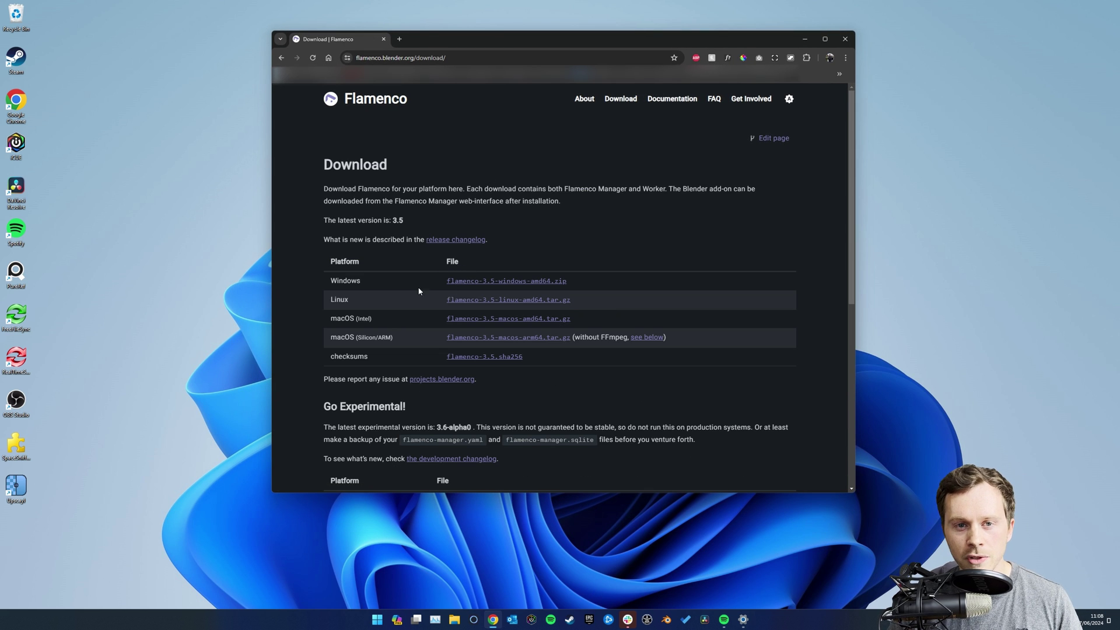
left_click_drag(340, 281, 361, 281)
left_click(516, 252)
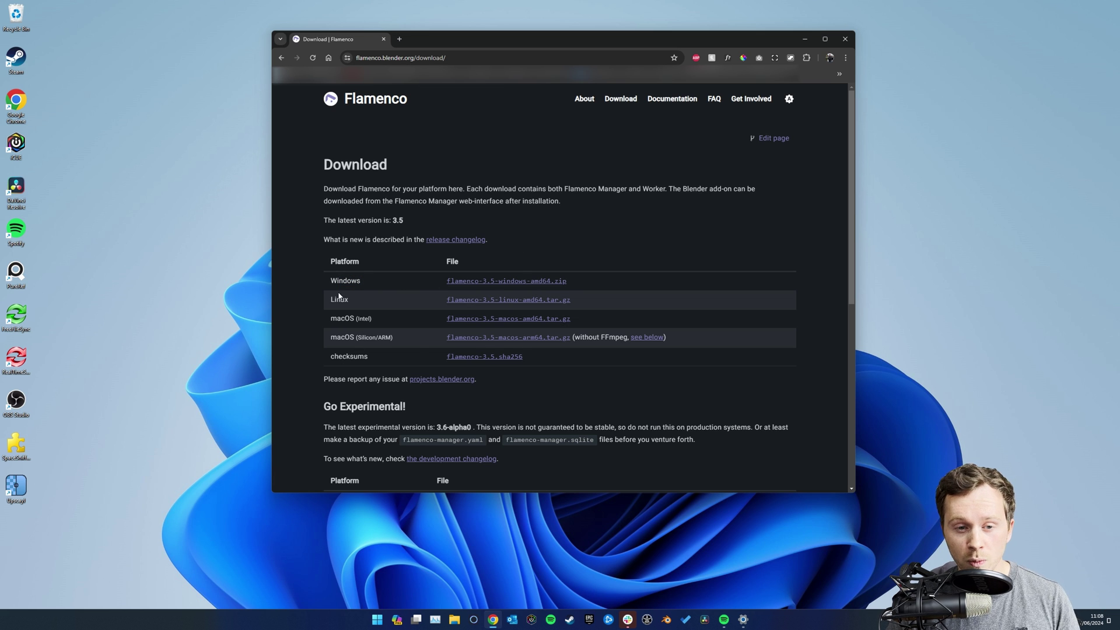
left_click(499, 282)
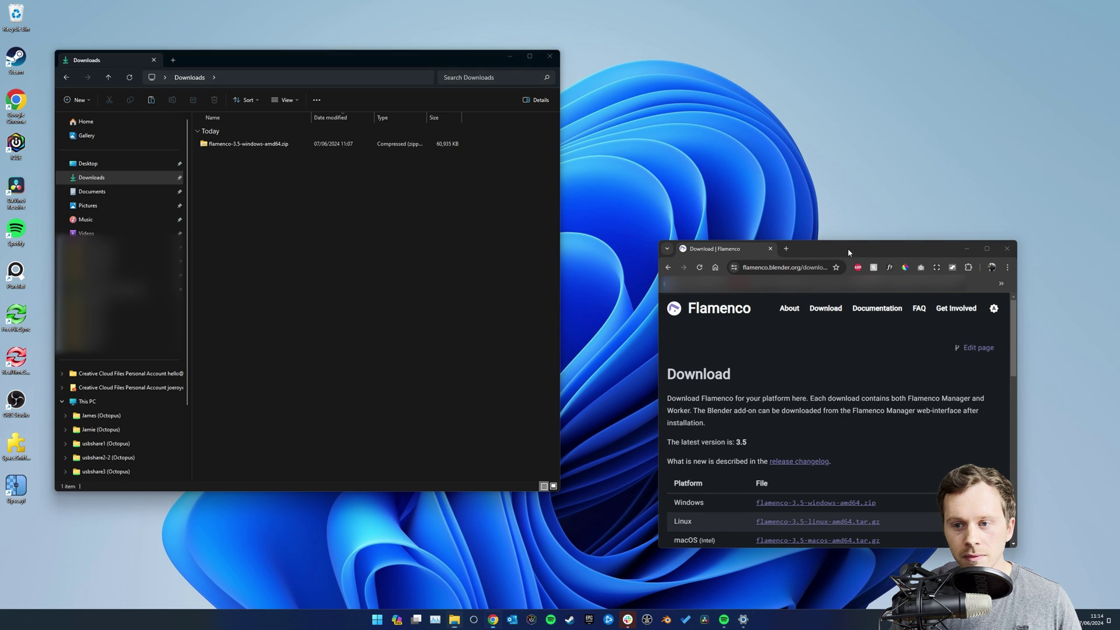
left_click_drag(848, 252, 849, 240)
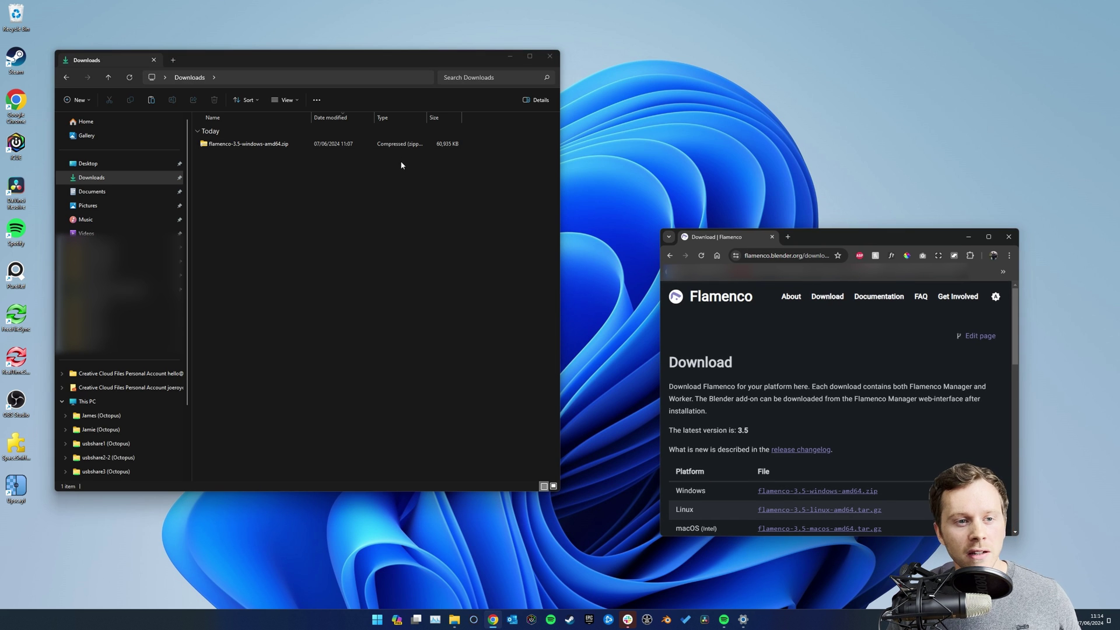
left_click_drag(283, 58, 281, 66)
left_click(262, 150)
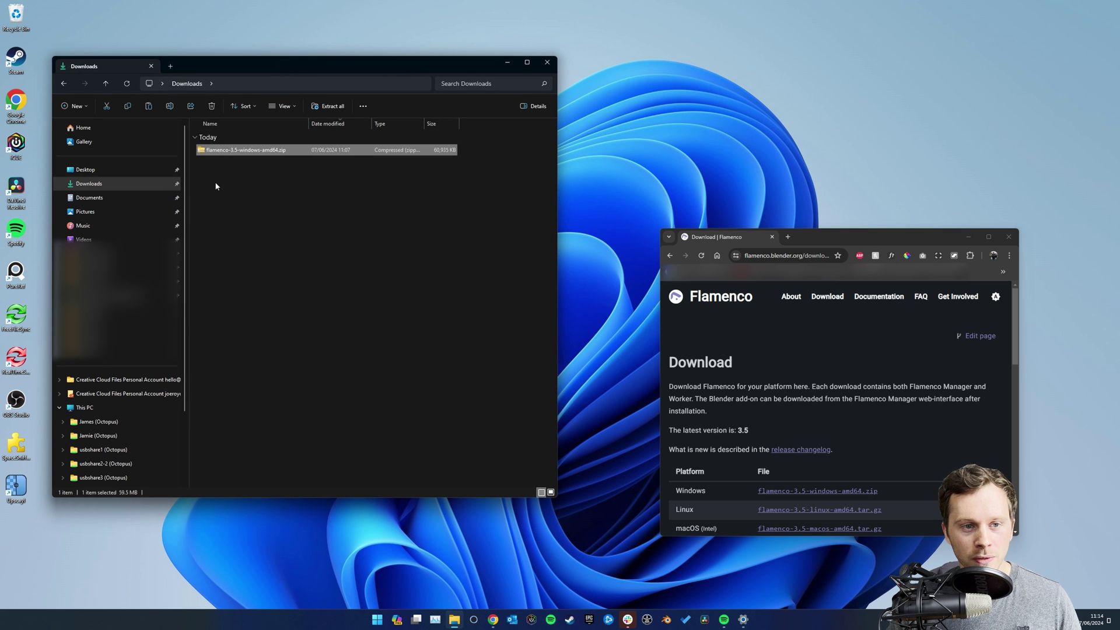
left_click(216, 187)
left_click_drag(773, 246, 776, 229)
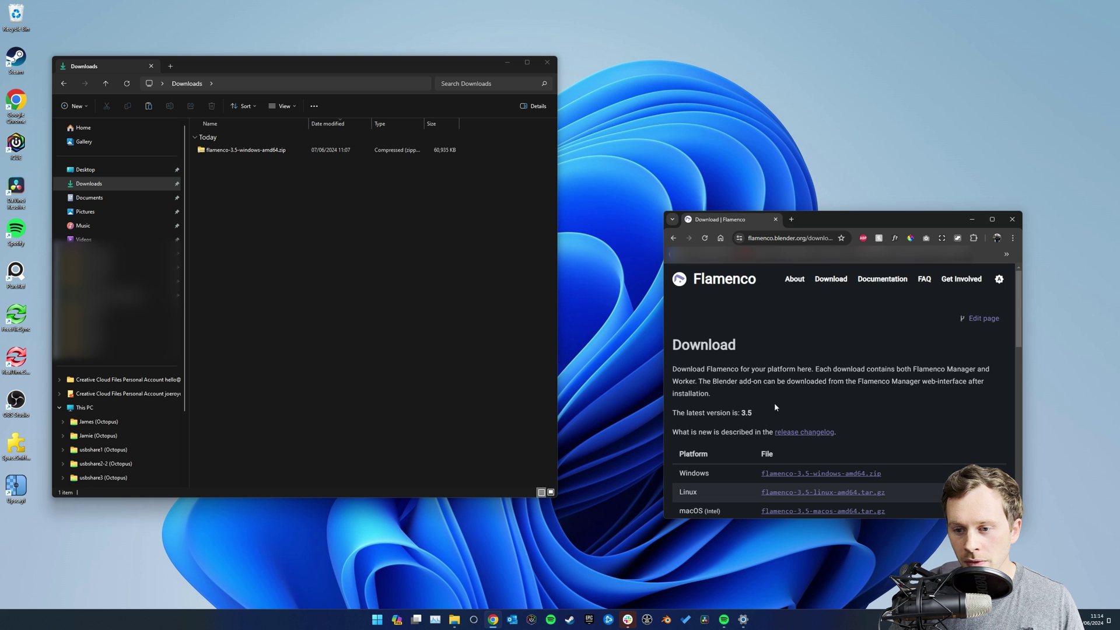
left_click_drag(663, 212, 661, 208)
left_click_drag(303, 61, 304, 71)
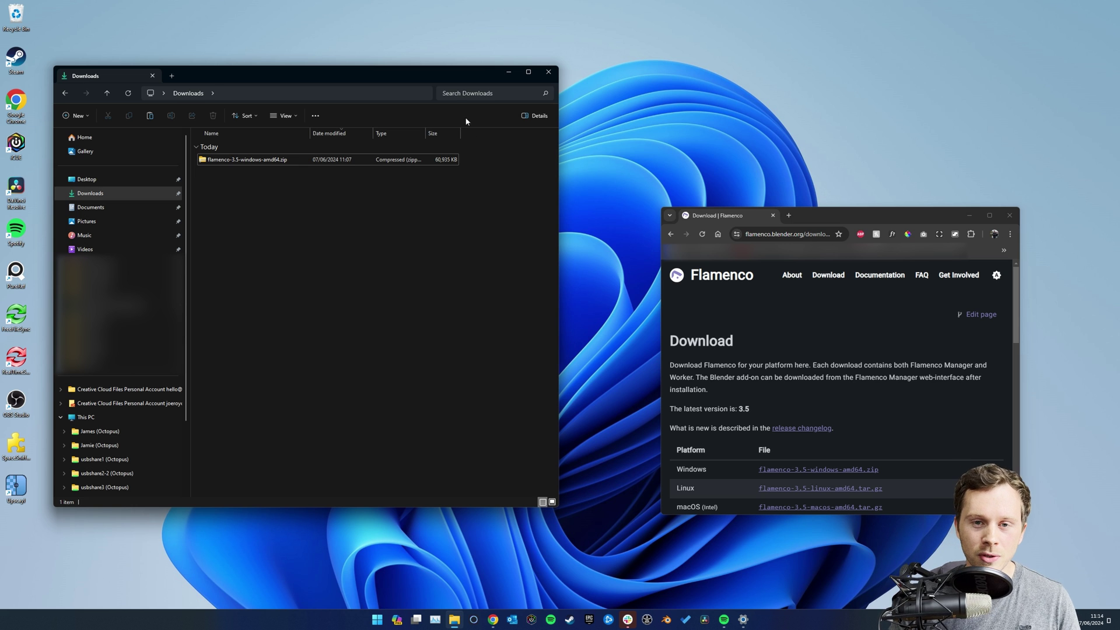
left_click_drag(399, 73, 398, 67)
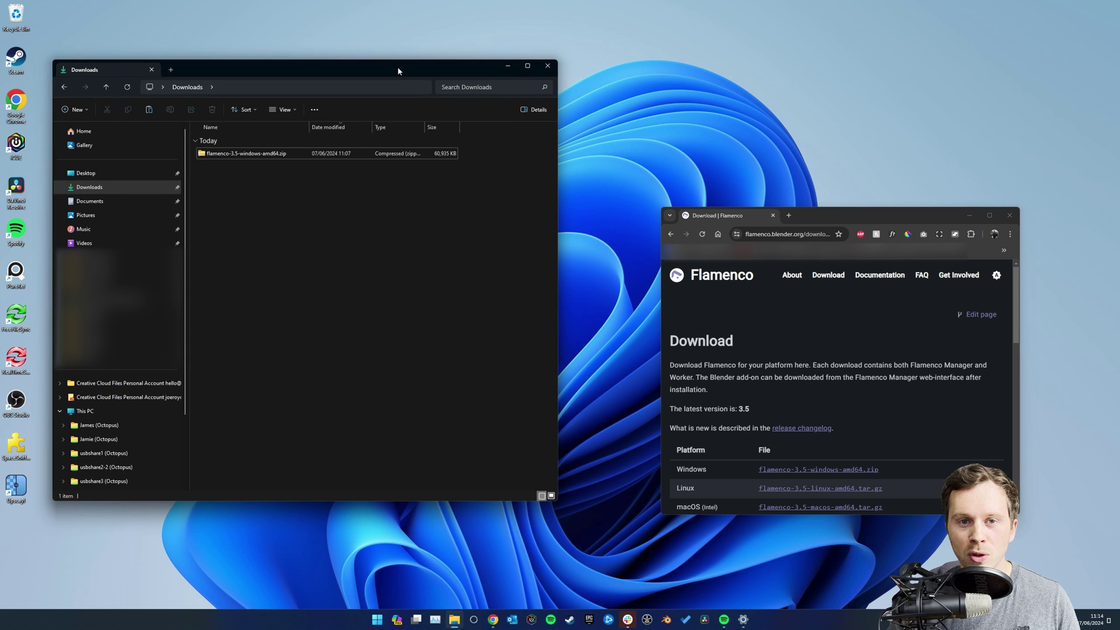
Open a second File Explorer window and browse to Resources\Blender\Flamenco on the Defy studios (Y:) network drive
key("ctrl+n")
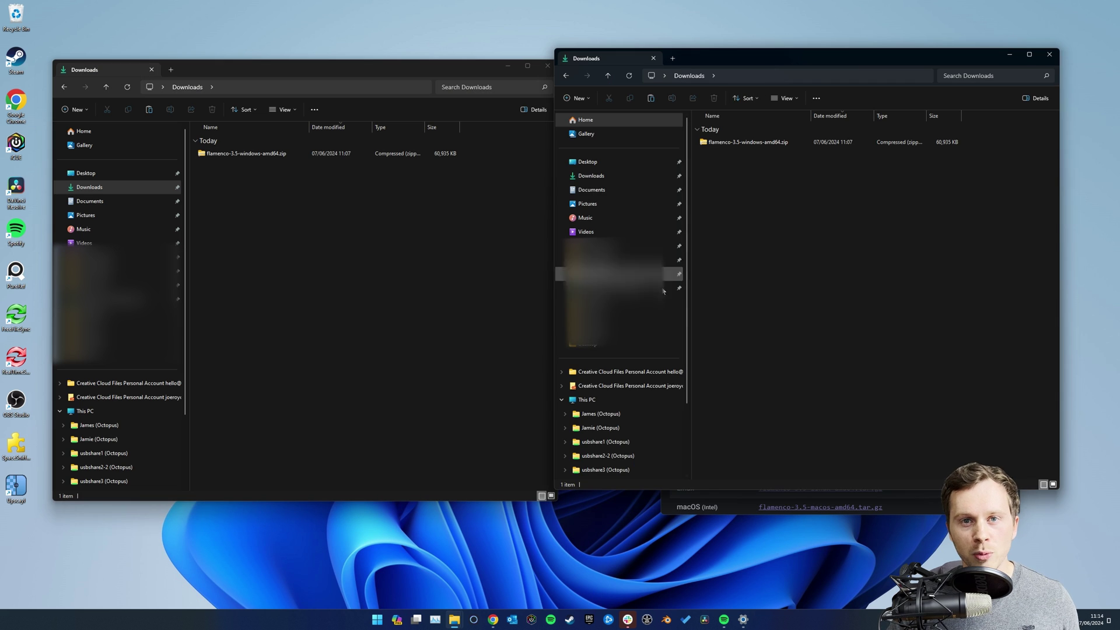
scroll(618, 316, "down", 3)
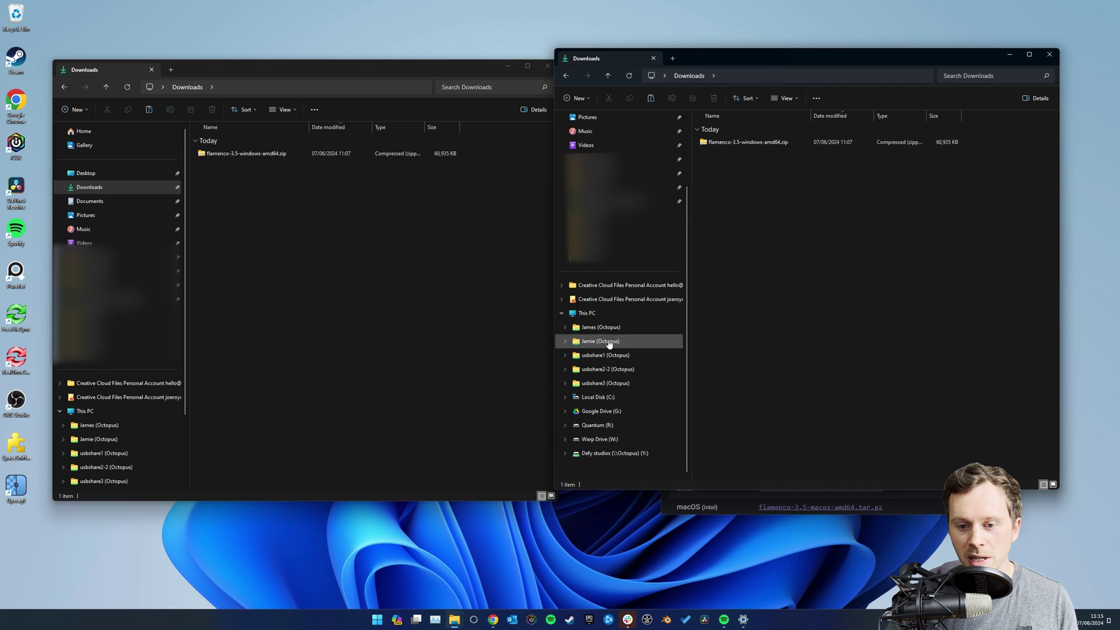
left_click(600, 455)
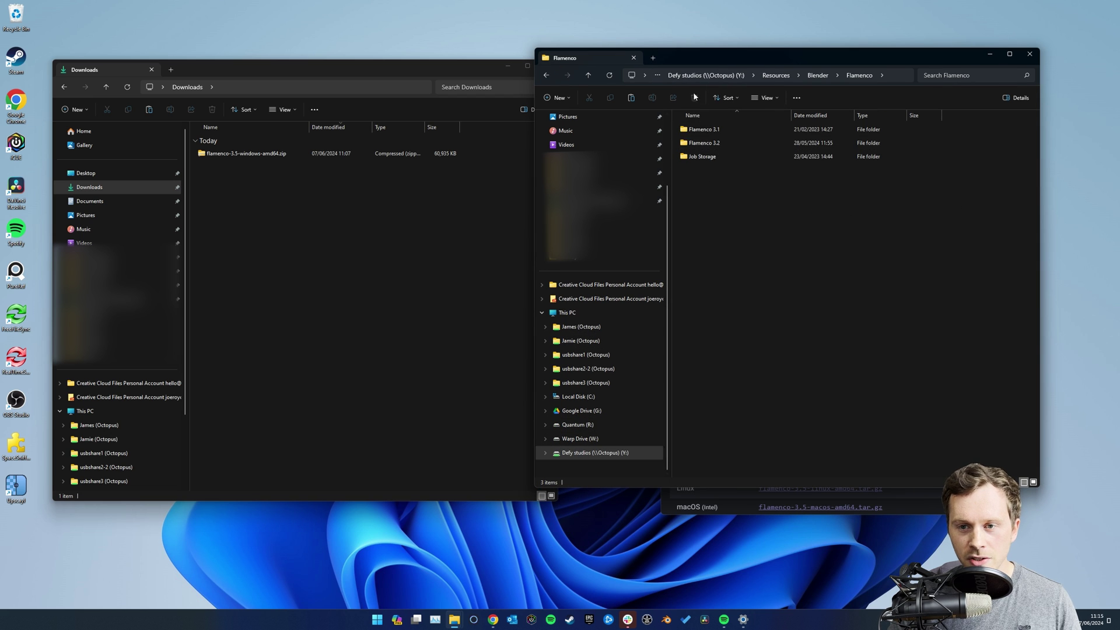
left_click(709, 128)
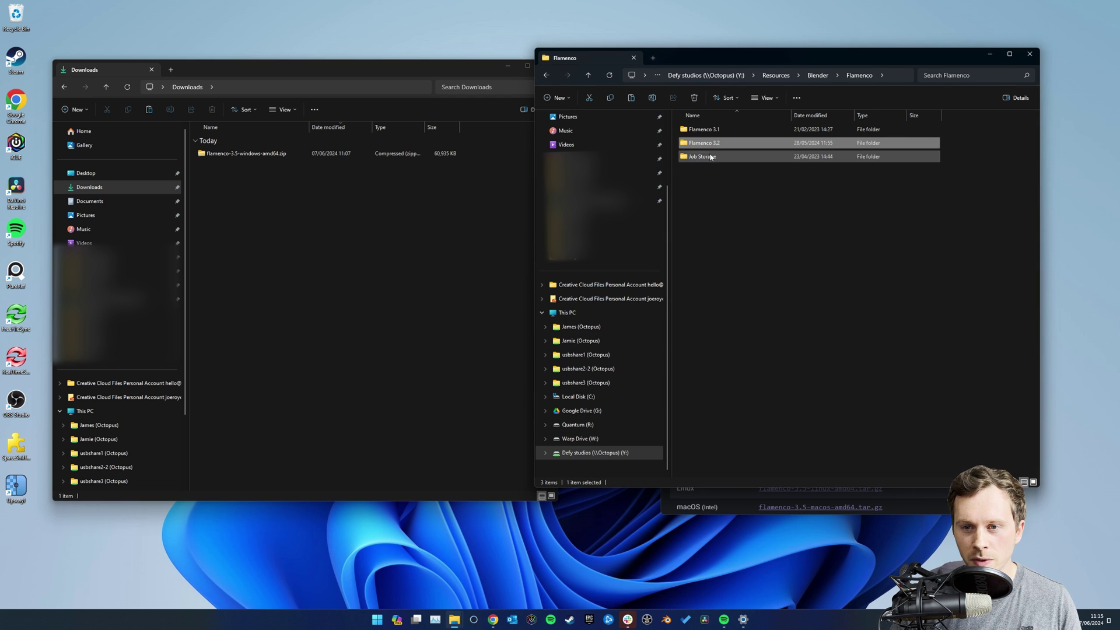
left_click(711, 143)
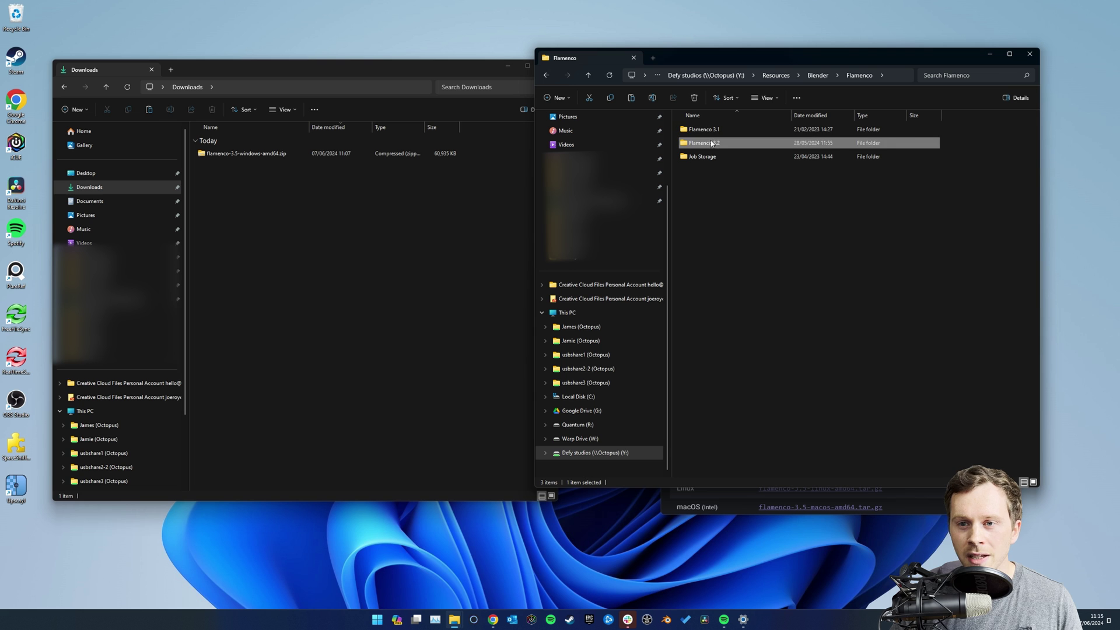
Create a folder named "Flamenco 3.5" in the shared Flamenco directory and open it
right_click(726, 189)
mouse_move(800, 280)
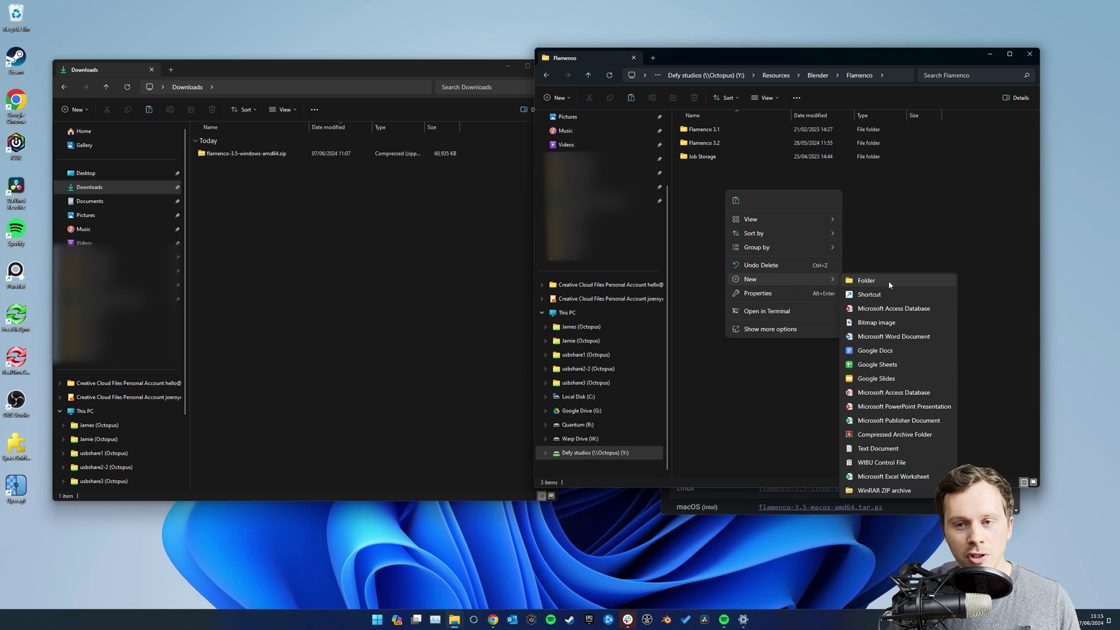
left_click(889, 283)
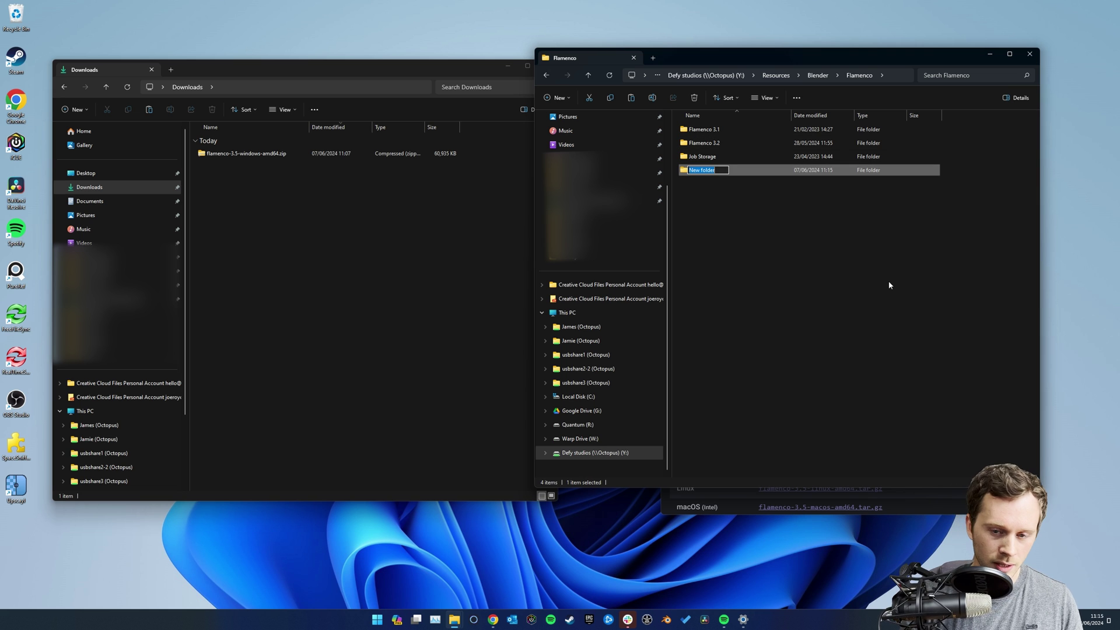
type("Flamenco ")
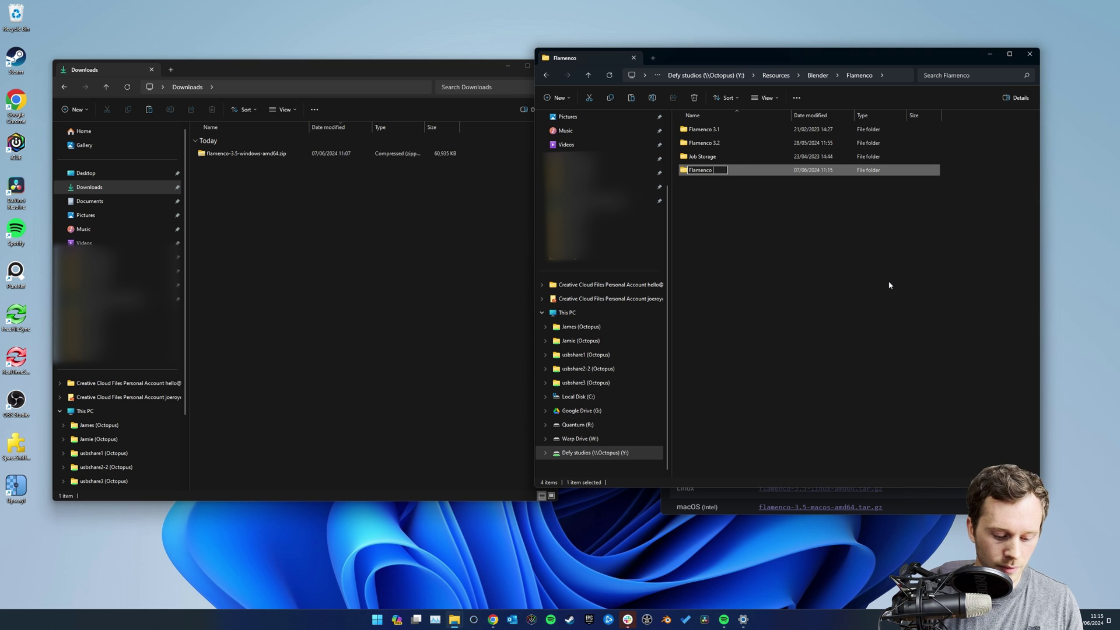
type("3.5")
key("Return")
left_click(809, 208)
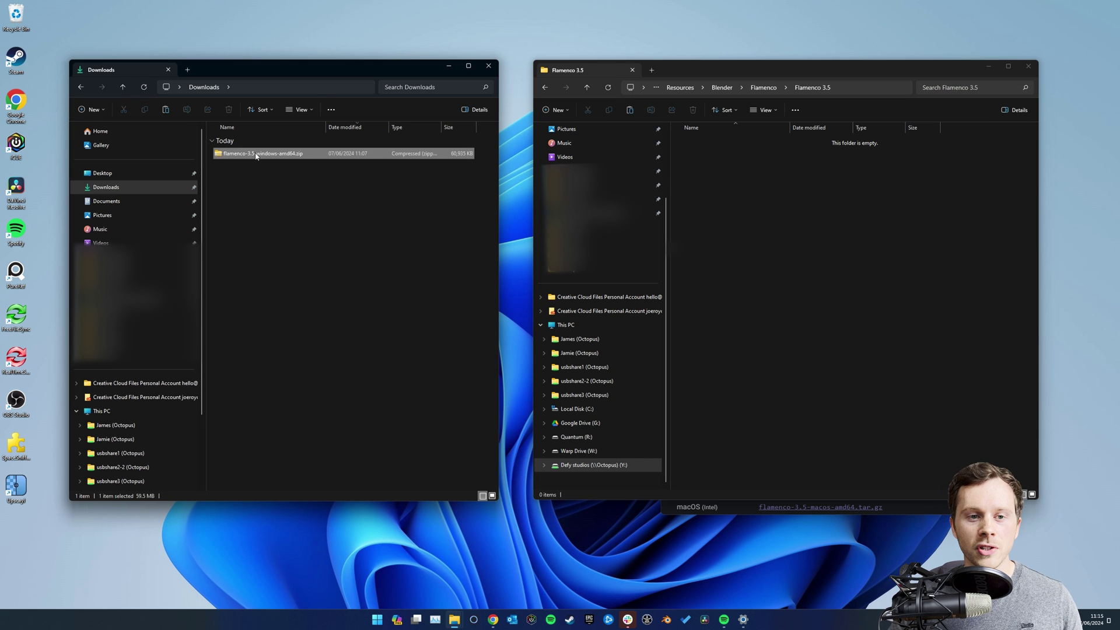
Copy all contents of flamenco-3.5-windows-amd64.zip into the Flamenco 3.5 folder on the network drive
double_click(256, 153)
left_click_drag(256, 303, 274, 108)
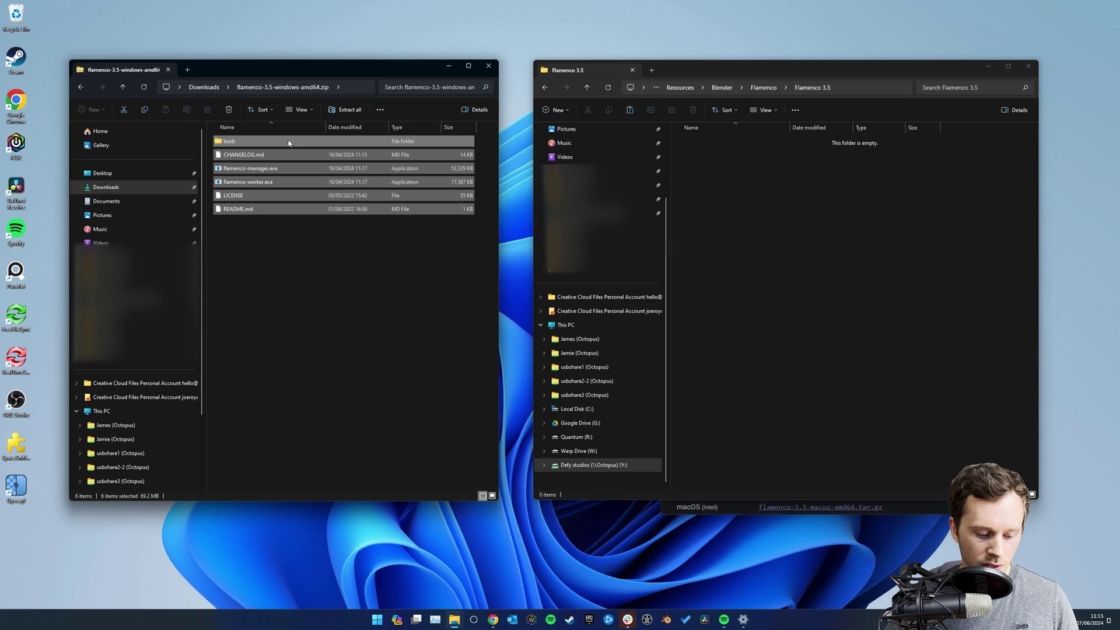
left_click(856, 196)
key("ctrl+v")
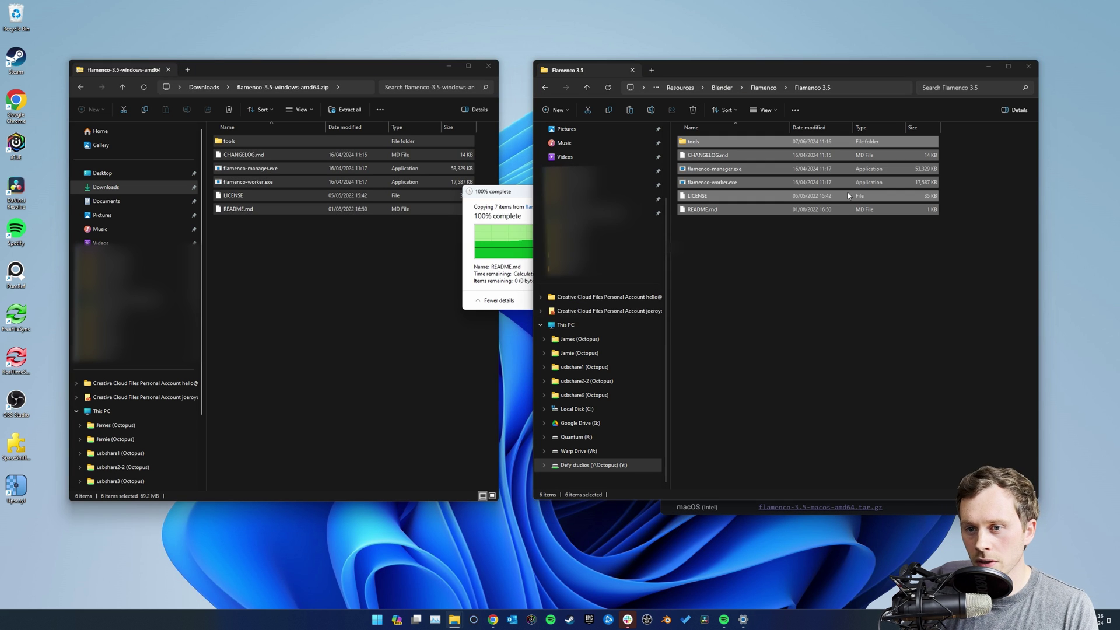
left_click(824, 261)
Run flamenco-manager.exe from the Flamenco 3.5 folder, accepting the security warning
left_click_drag(757, 66, 279, 89)
left_click_drag(293, 318, 293, 163)
left_click(302, 299)
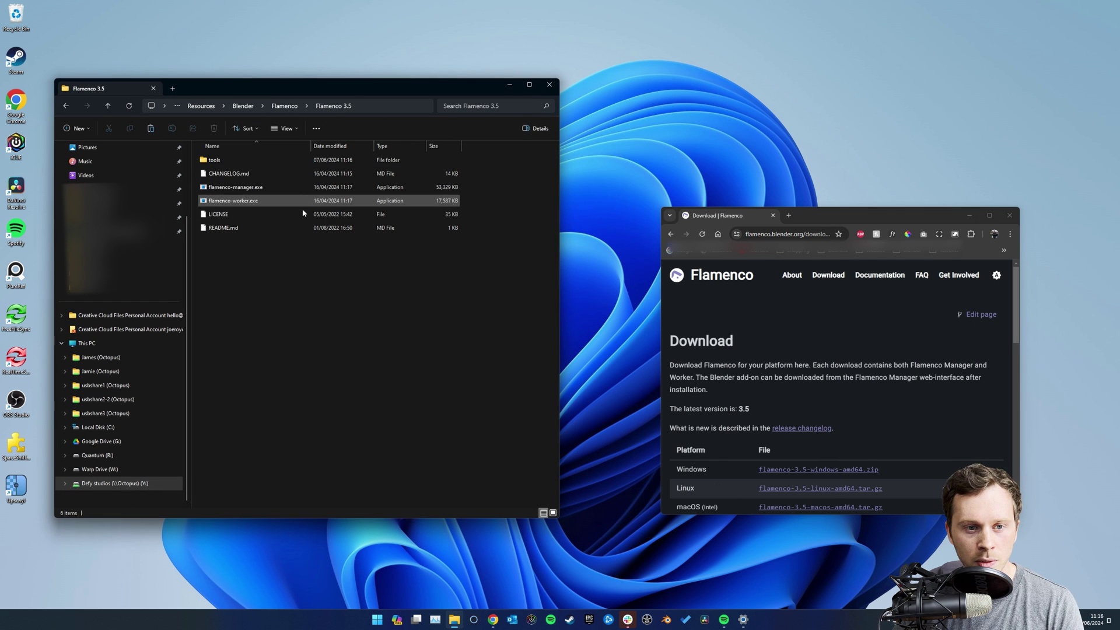
double_click(258, 187)
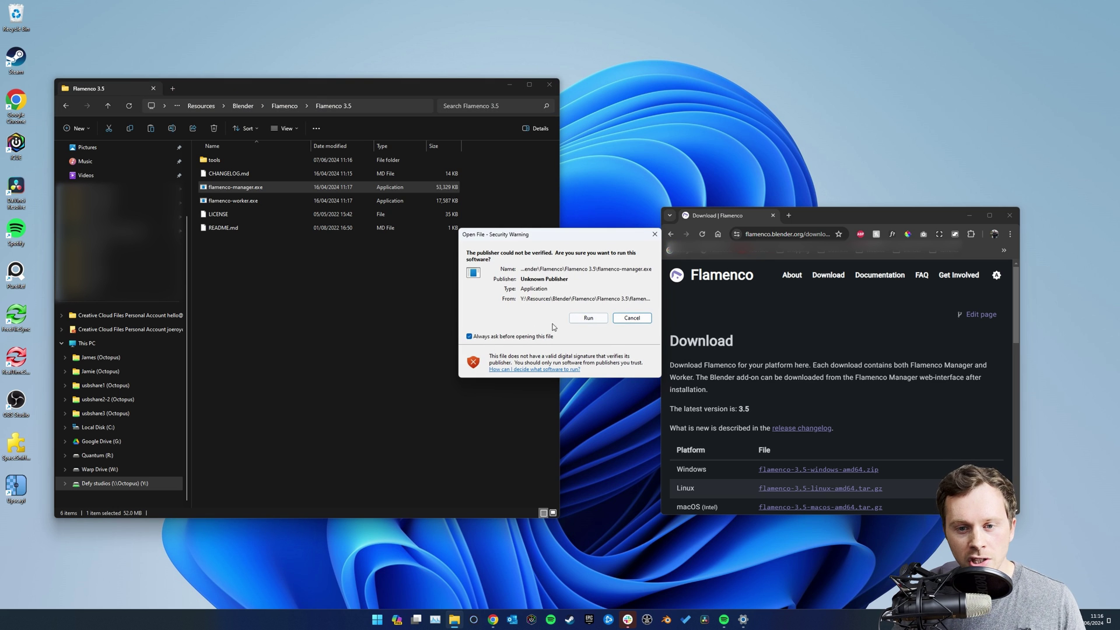
left_click(588, 317)
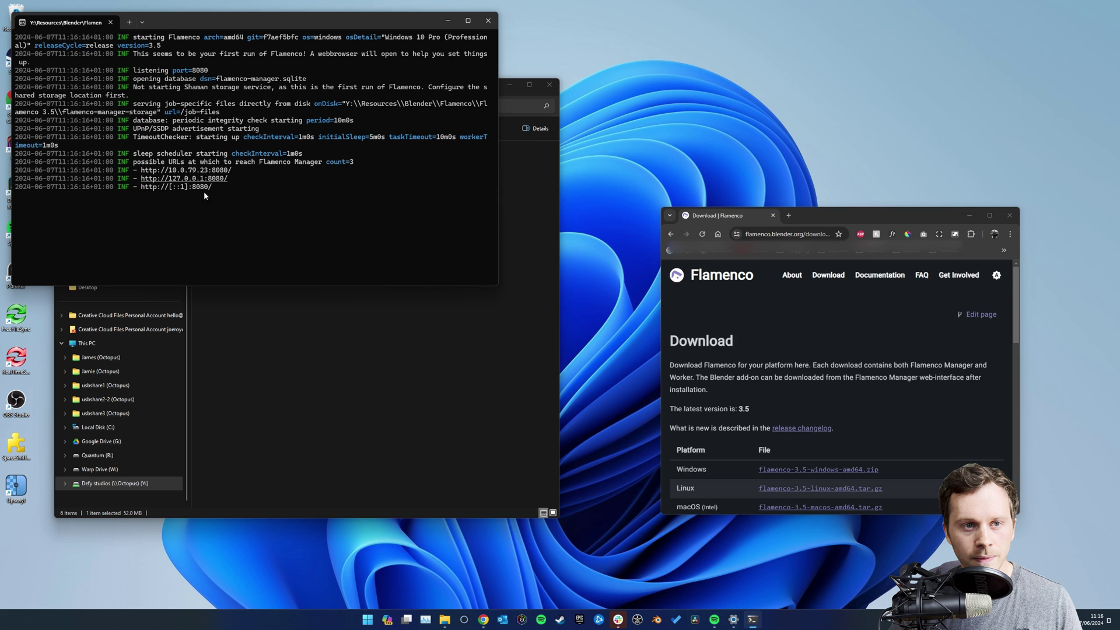
left_click_drag(218, 16, 252, 39)
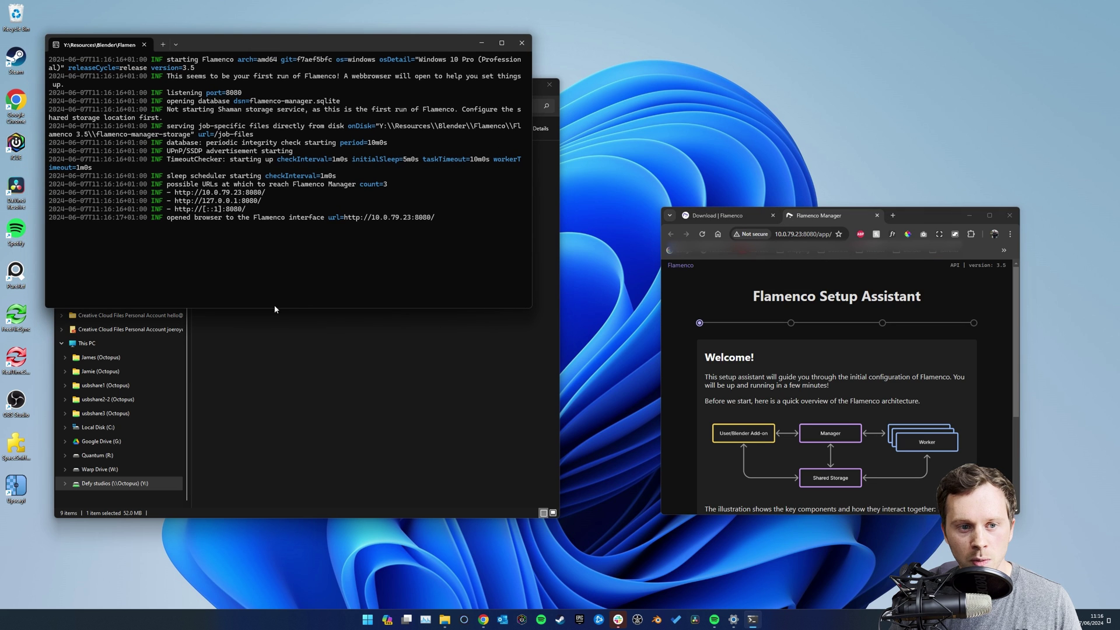
Enlarge the browser window showing the Flamenco Setup Assistant beside the console and advance to its Shared Storage page
left_click_drag(904, 217, 838, 64)
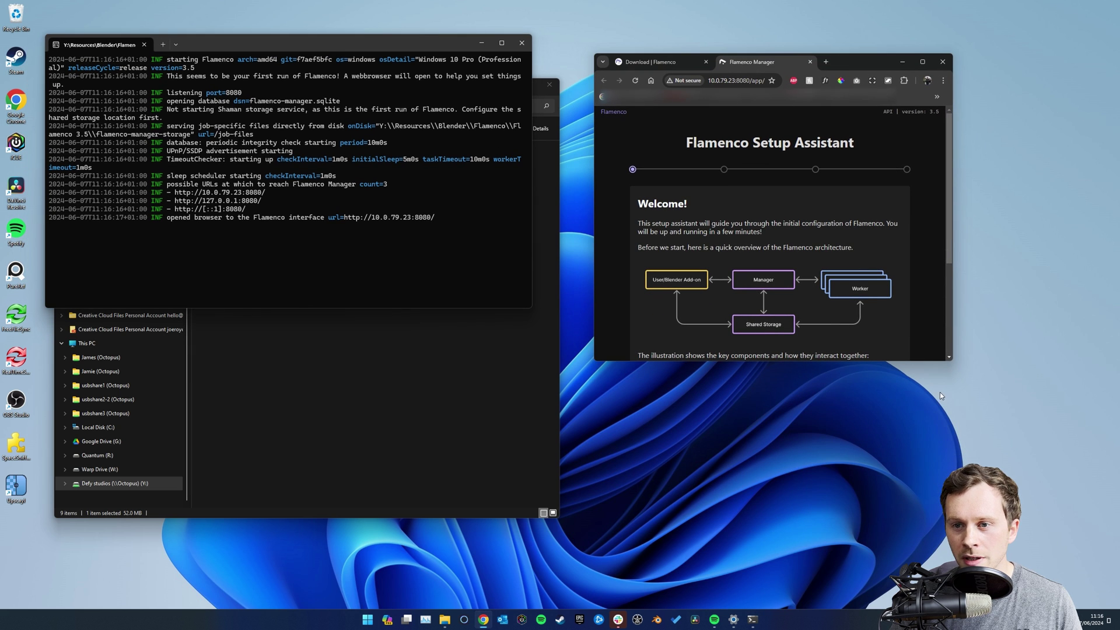
left_click_drag(953, 361, 1091, 501)
left_click_drag(927, 67, 883, 36)
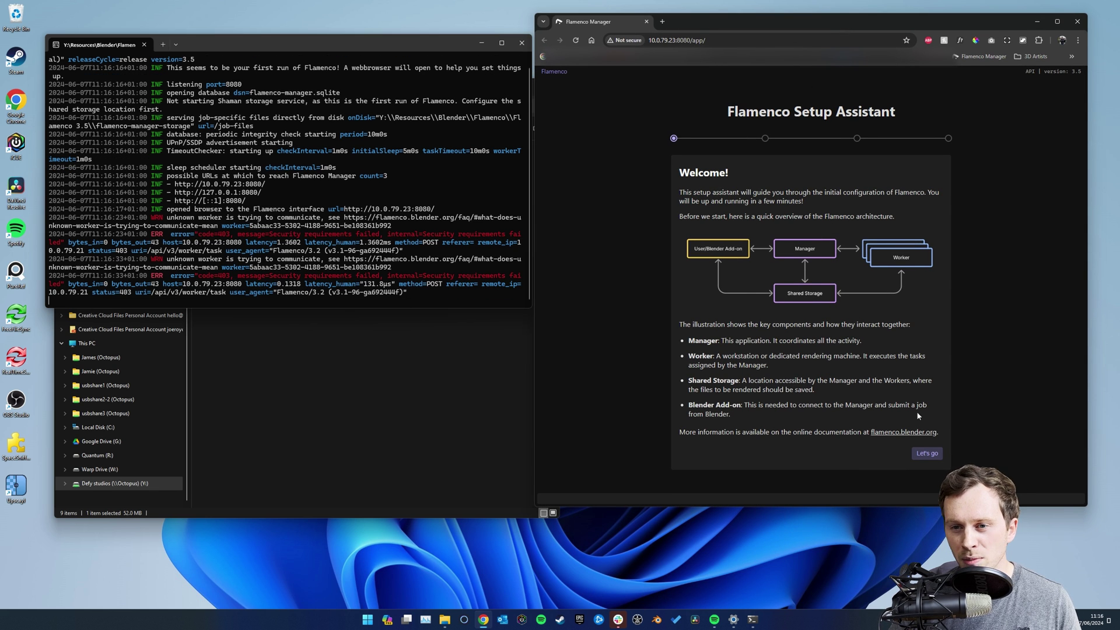
left_click(927, 454)
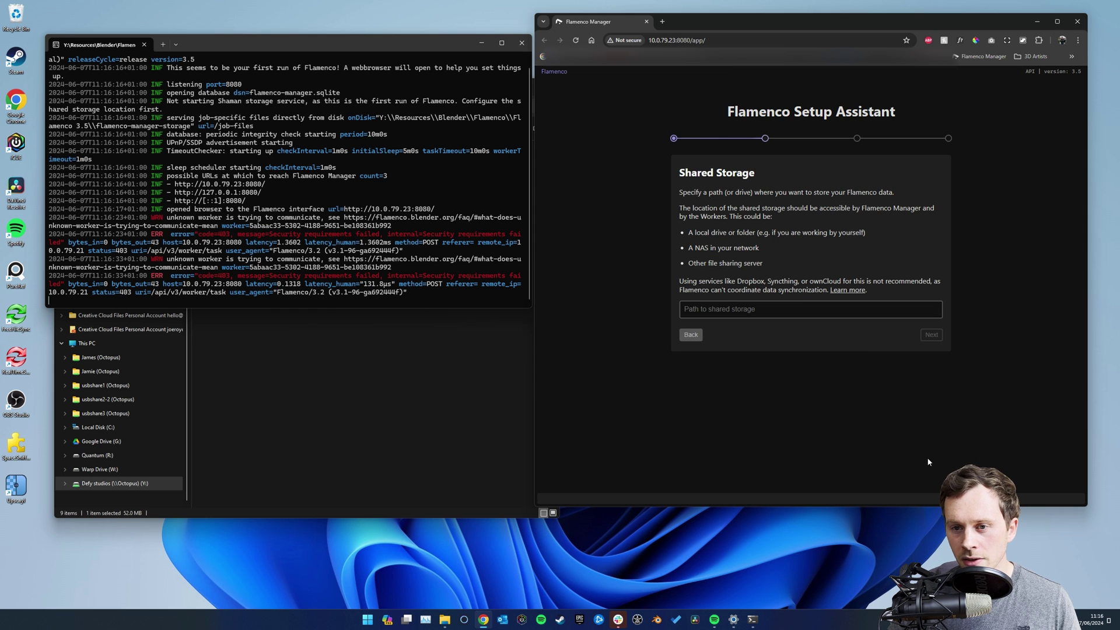
Set the shared storage path to Y:\ and advance the Setup Assistant to the Blender page
left_click_drag(732, 30, 735, 39)
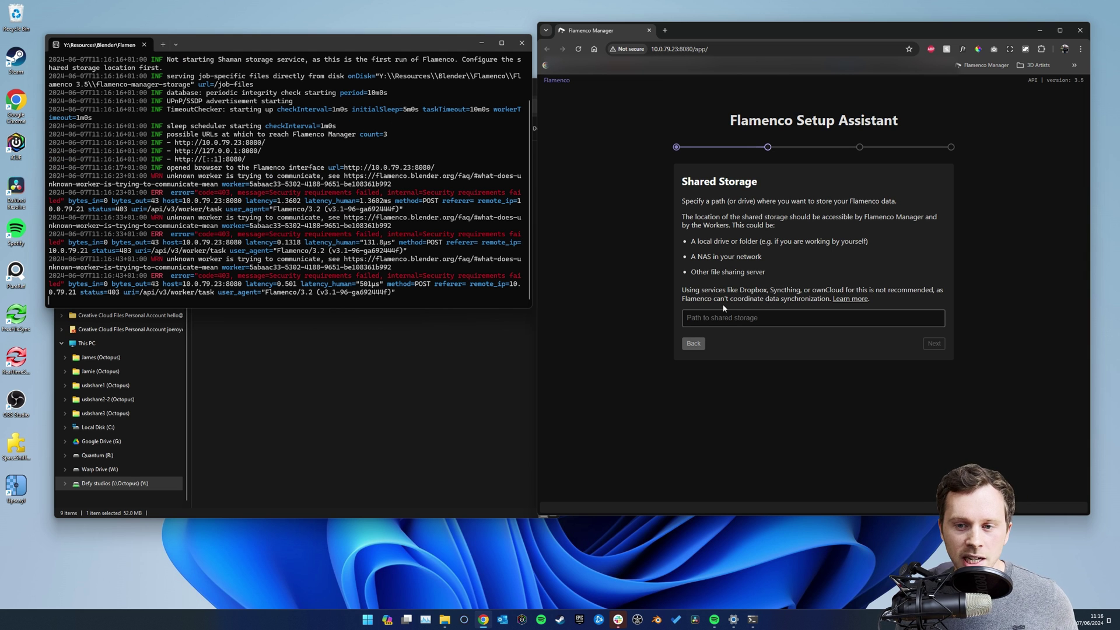
left_click(729, 318)
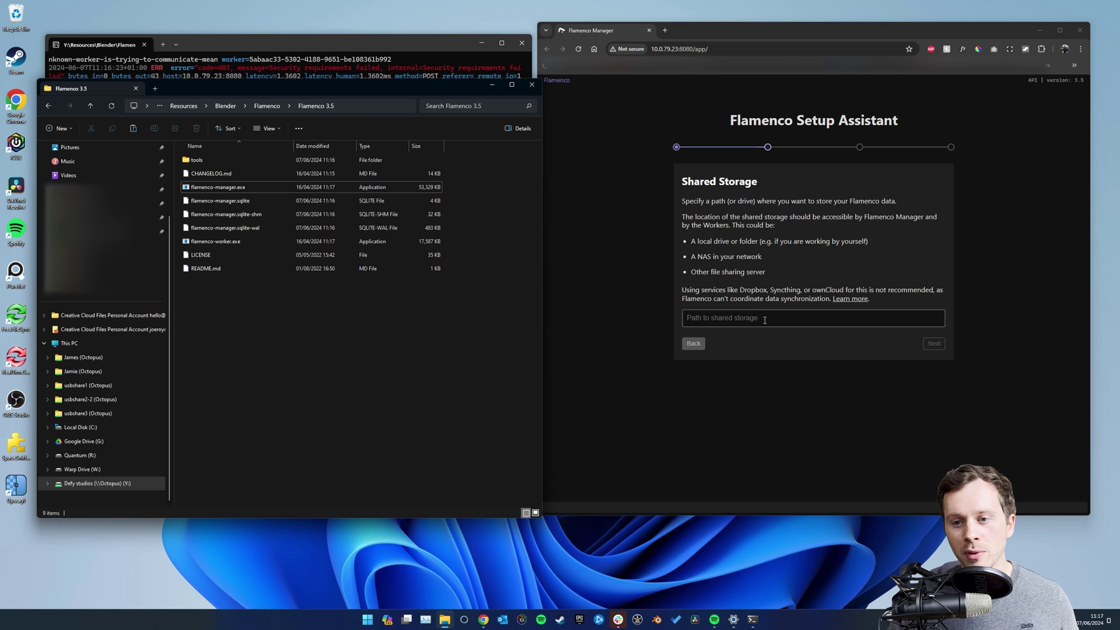
left_click(377, 101)
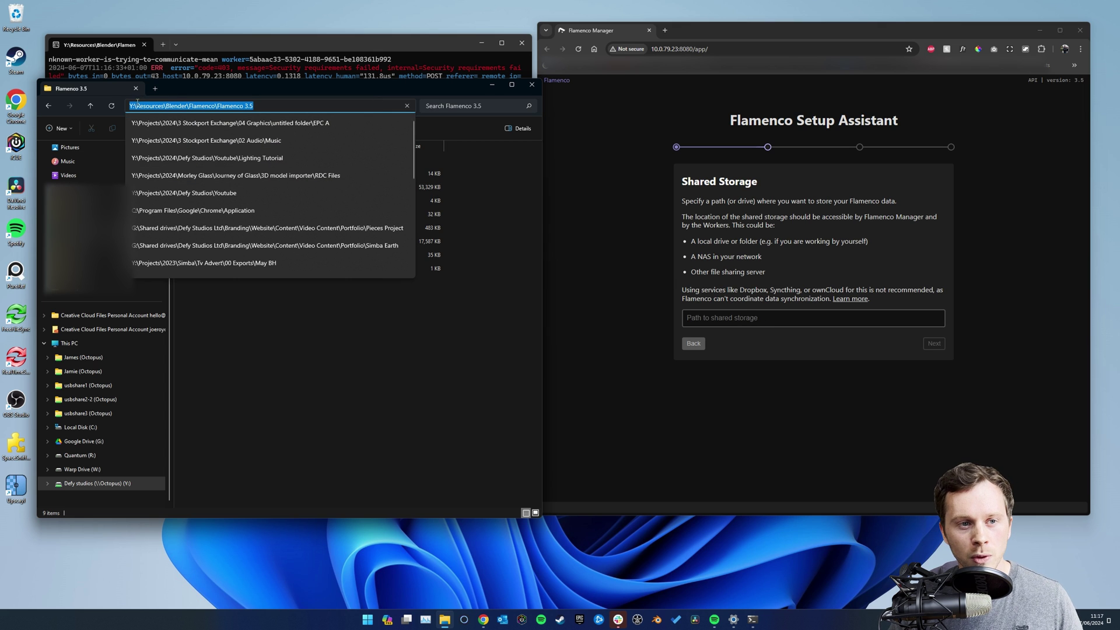
left_click(156, 108)
key("shift+Home")
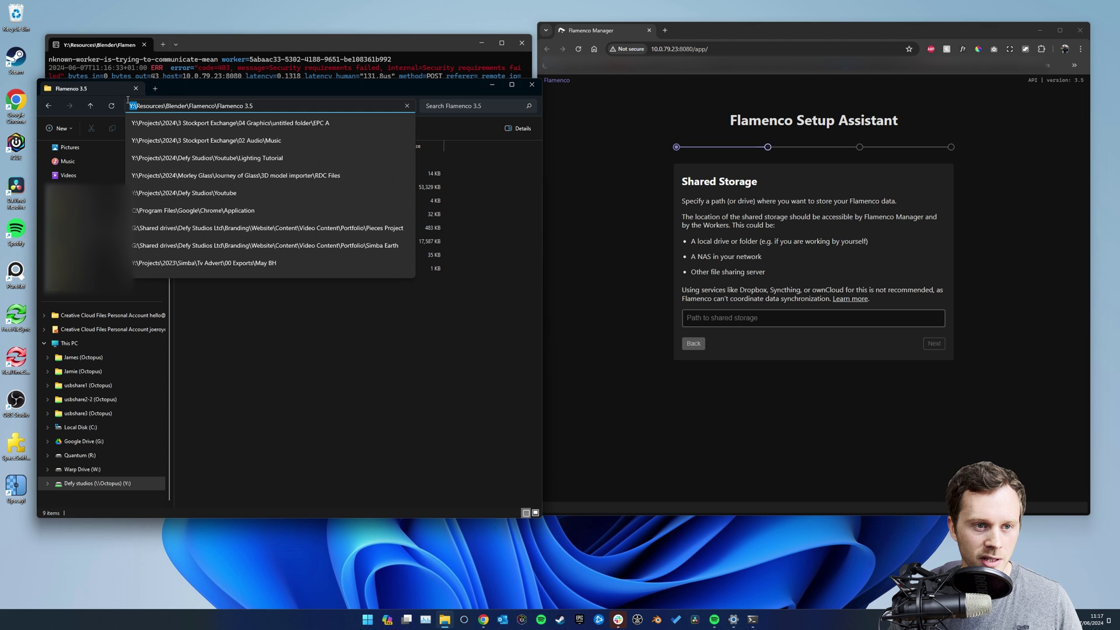
left_click(779, 319)
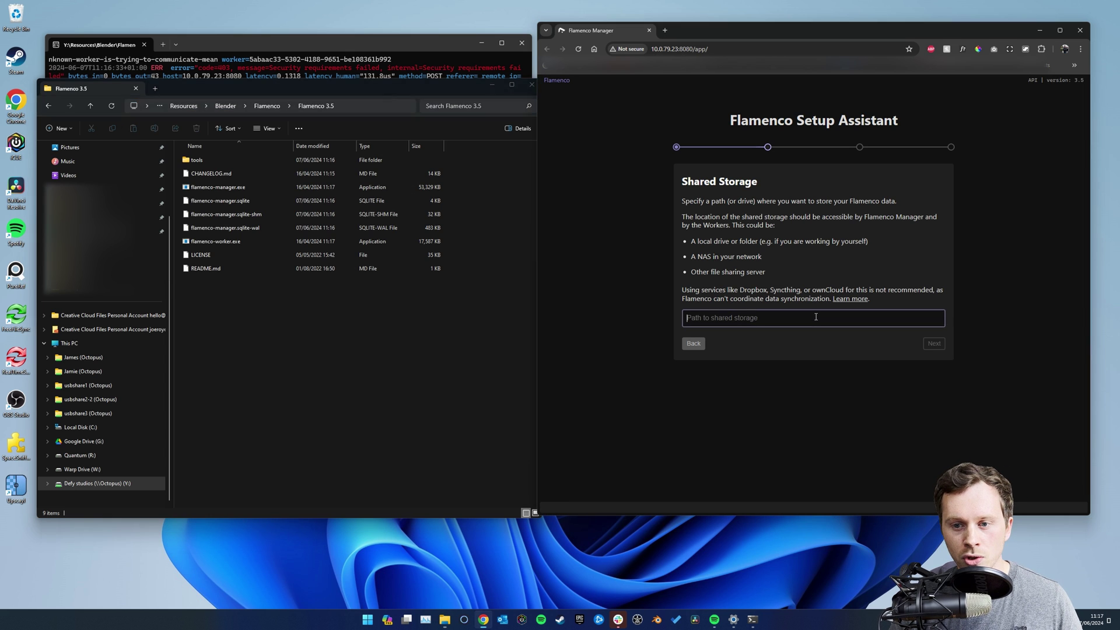
type("Y:\\")
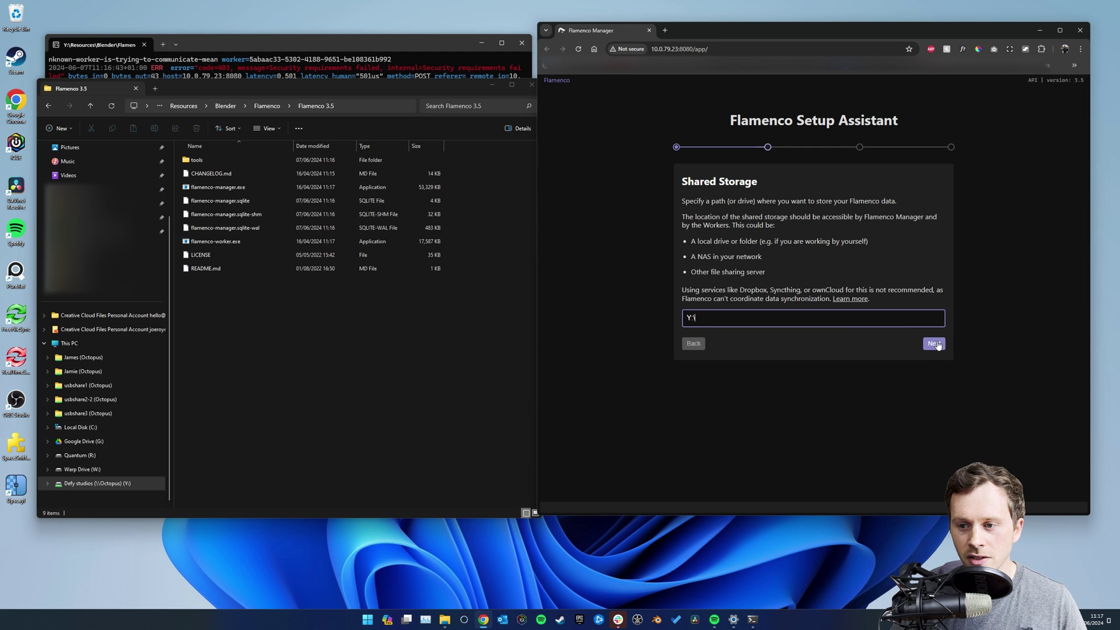
left_click(934, 343)
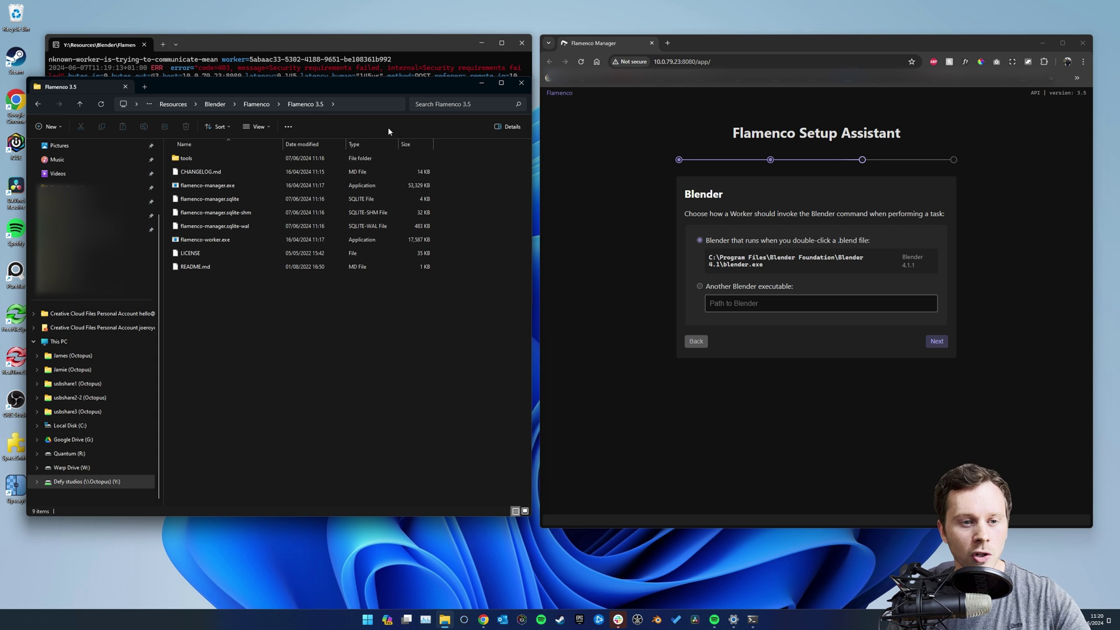
Open a second File Explorer window at C:\Program Files\Blender Foundation\Blender 4.1, using the path listed in the Setup Assistant
left_click_drag(362, 86, 351, 86)
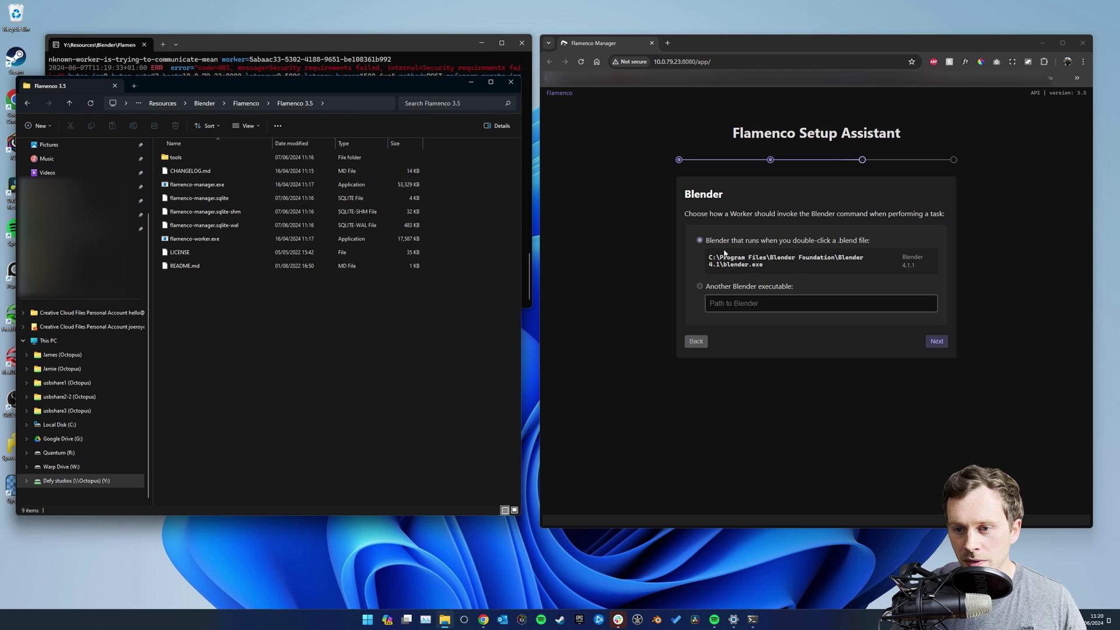
middle_click(446, 619)
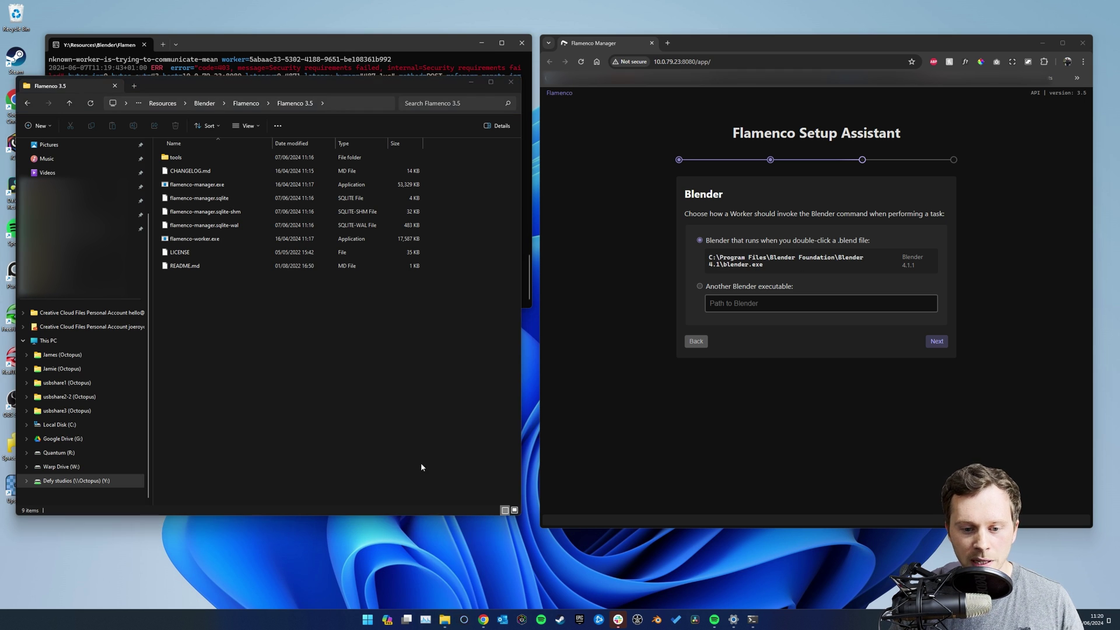
left_click_drag(267, 92, 405, 93)
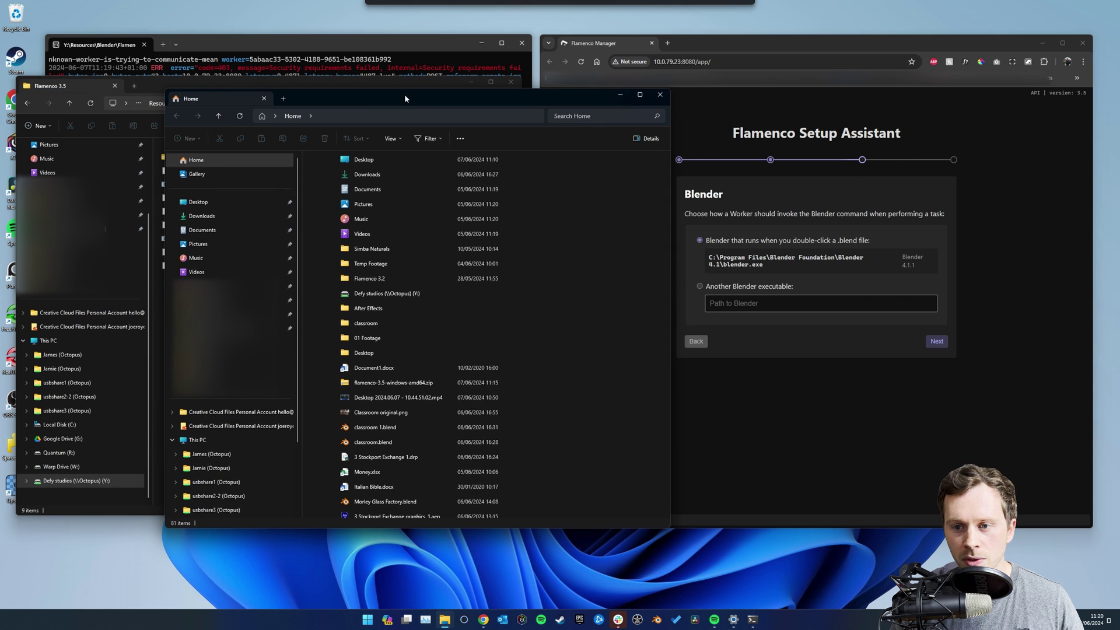
left_click(218, 441)
left_click_drag(723, 266, 709, 260)
key("ctrl+c")
left_click(333, 115)
key("ctrl+v")
key("Return")
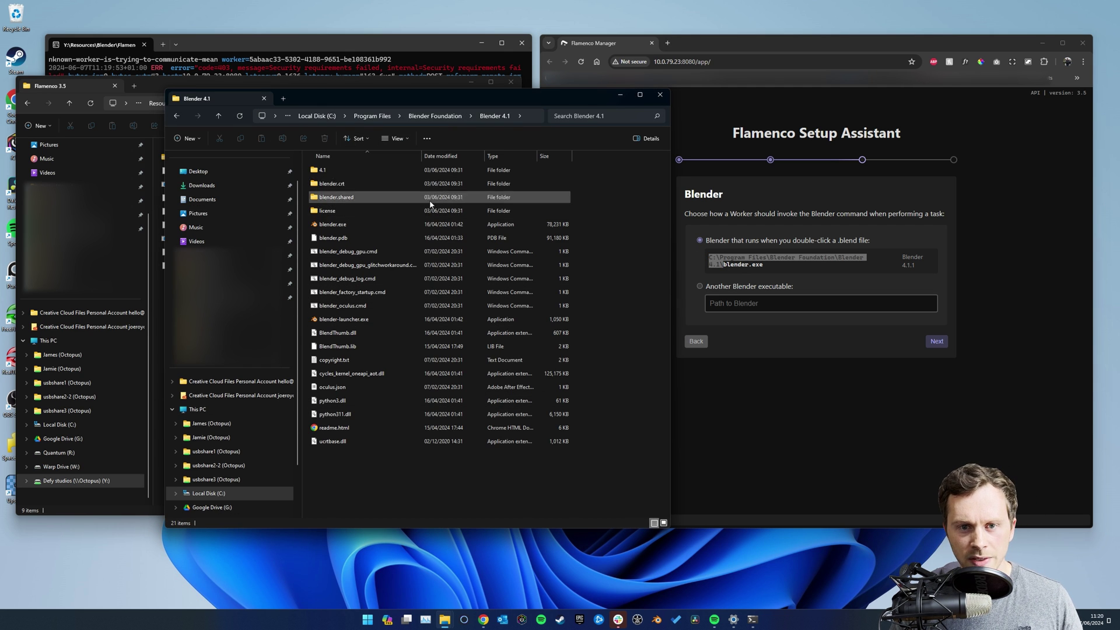
Copy the Blender 4.1 folder from Blender Foundation into the Flamenco 3.5 folder on the network drive
left_click(434, 116)
left_click_drag(362, 98, 647, 98)
left_click_drag(622, 197, 247, 342)
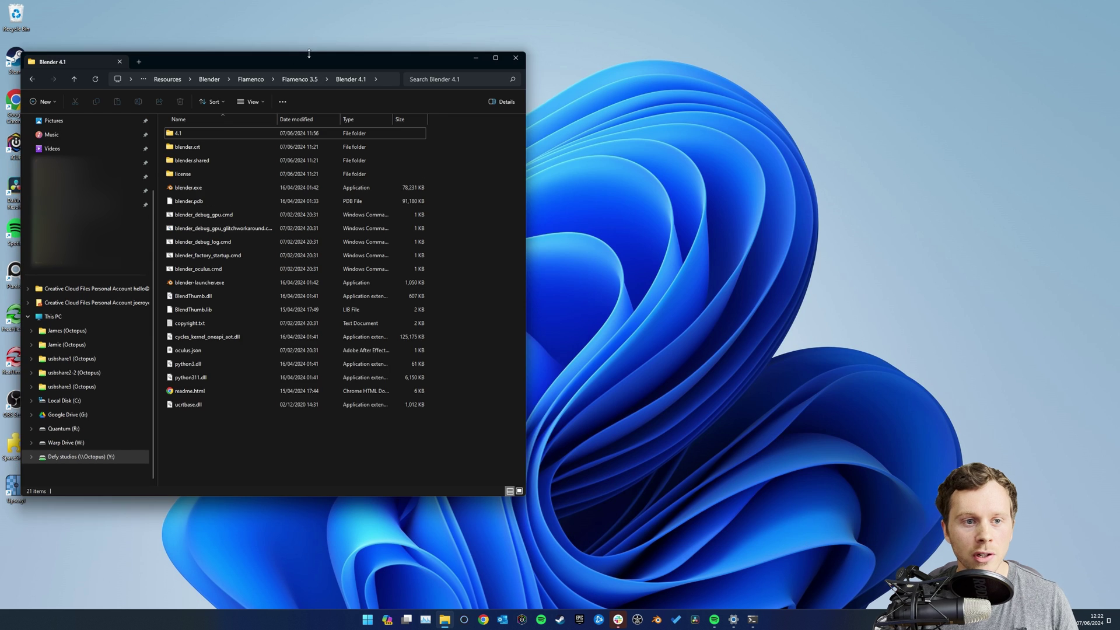
left_click_drag(310, 52, 330, 56)
left_click_drag(239, 469, 287, 130)
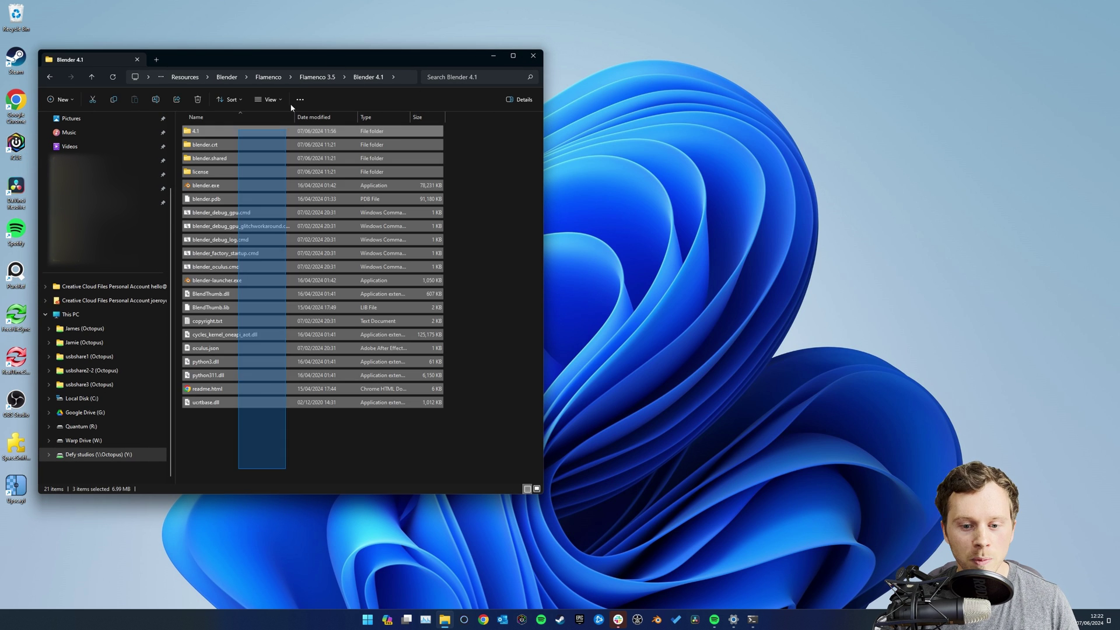
left_click(286, 452)
left_click(792, 259)
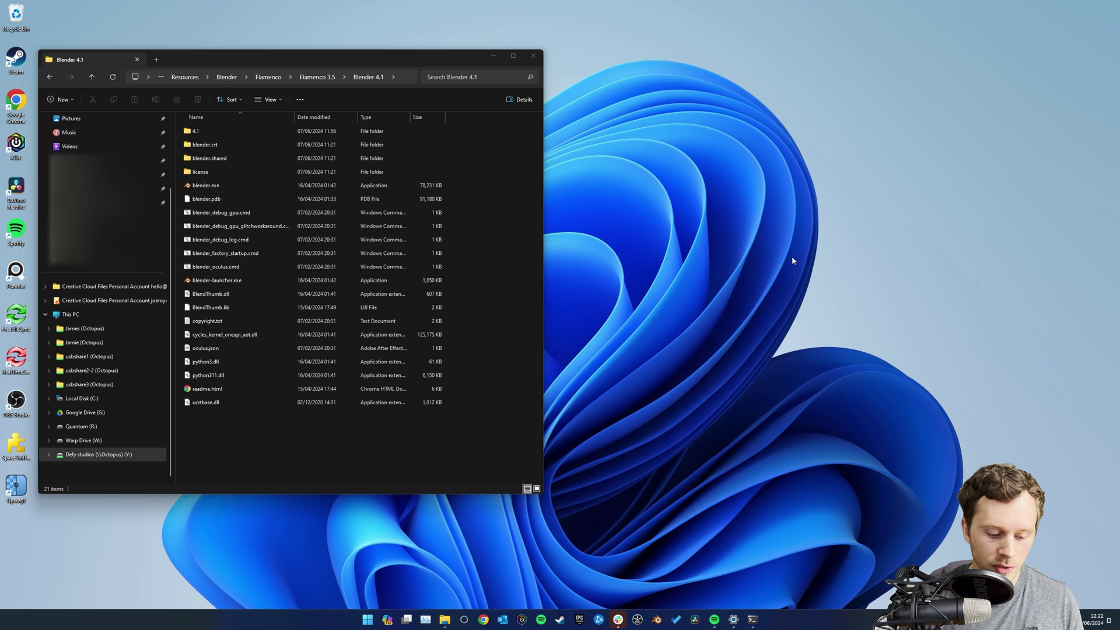
Open the %appdata% folder beside the Blender 4.1 window and go to Blender Foundation\Blender
key("super")
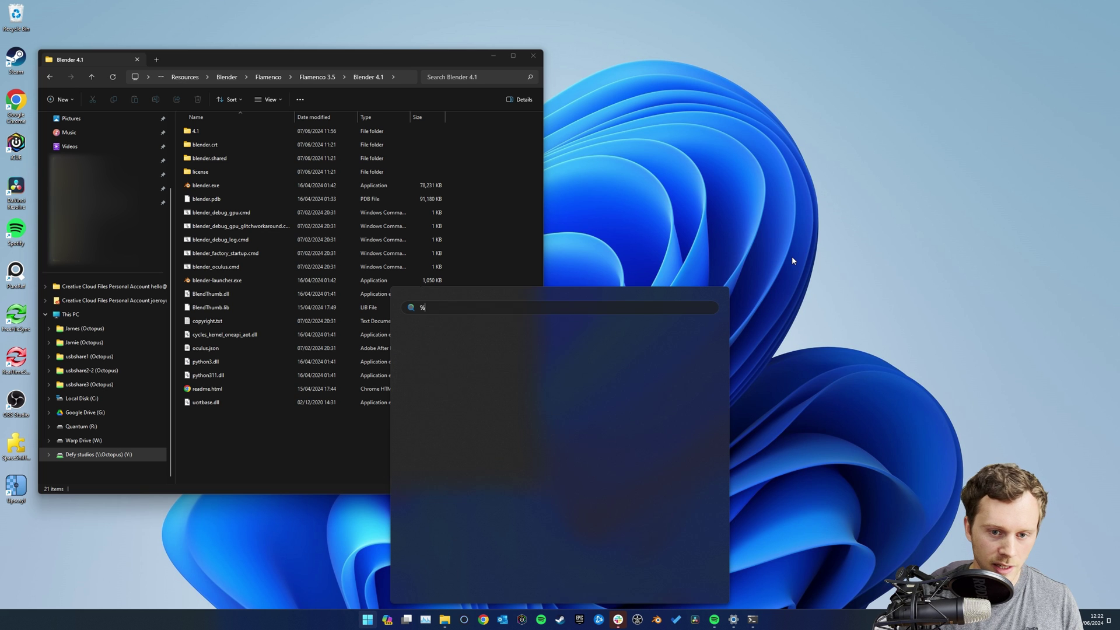
type("%appdata%")
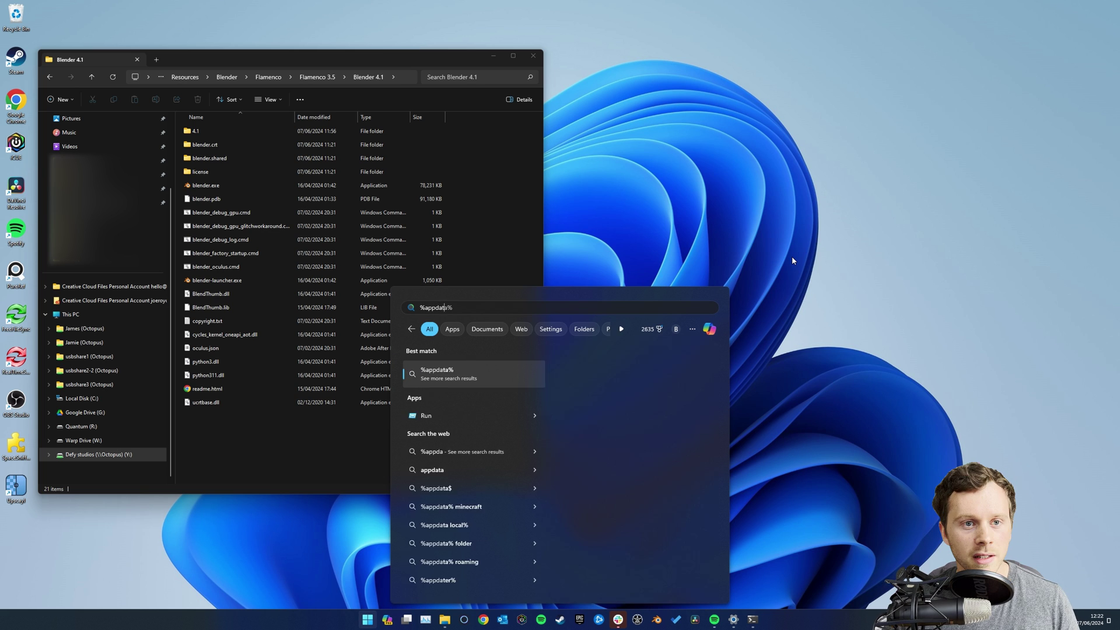
key("Return")
left_click_drag(408, 52, 774, 63)
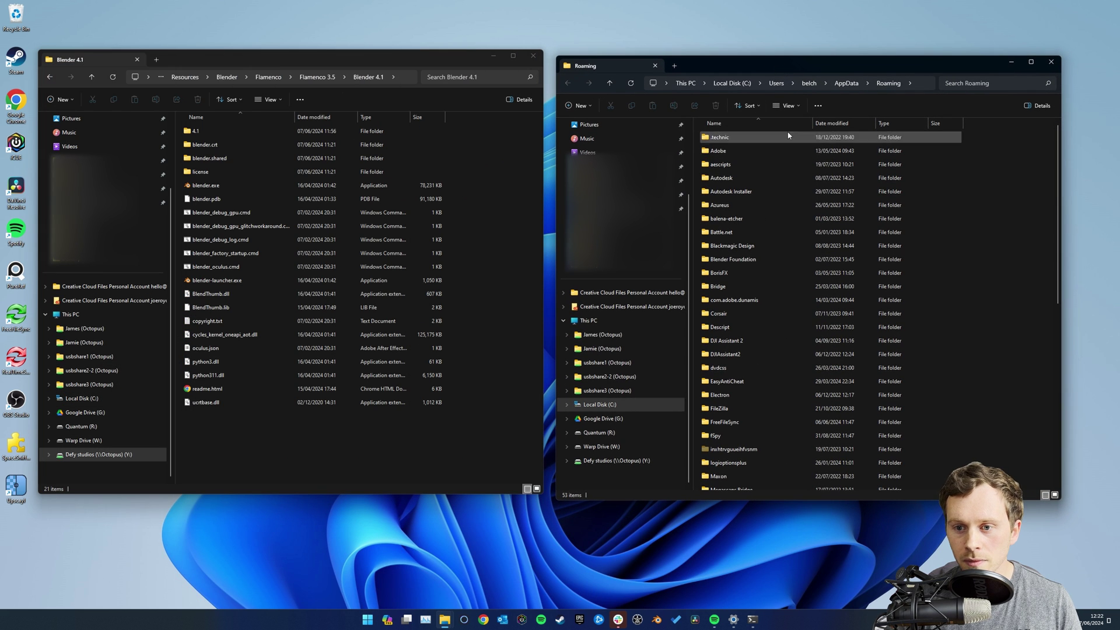
double_click(756, 258)
double_click(718, 139)
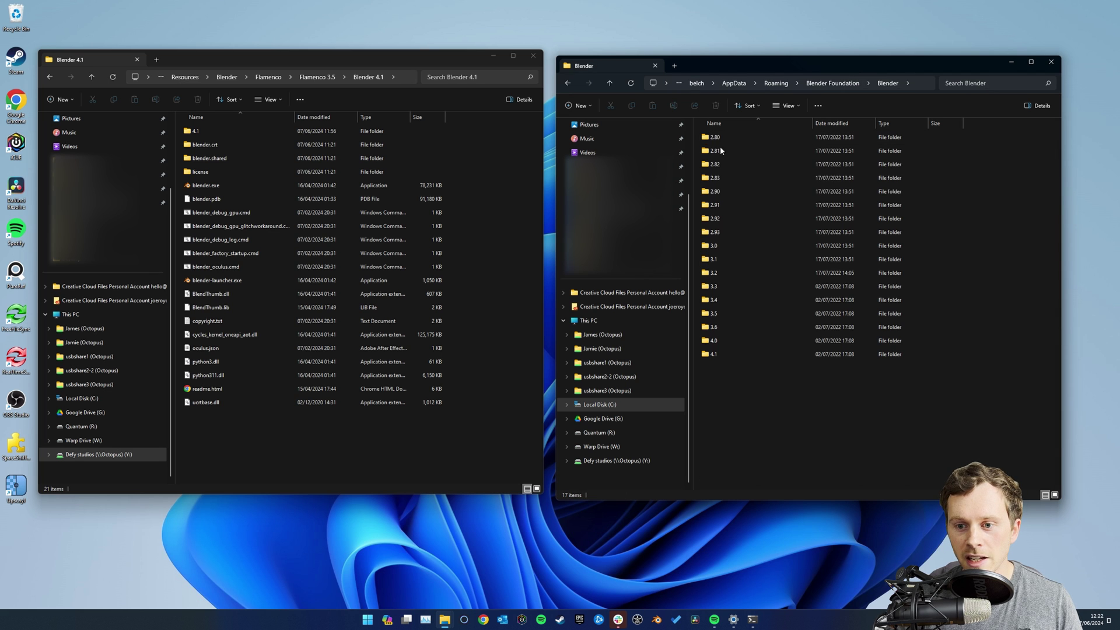
Copy the config and scripts folders from the AppData 4.1 folder into the 4.1 folder of the shared Blender 4.1 copy
left_click(715, 354)
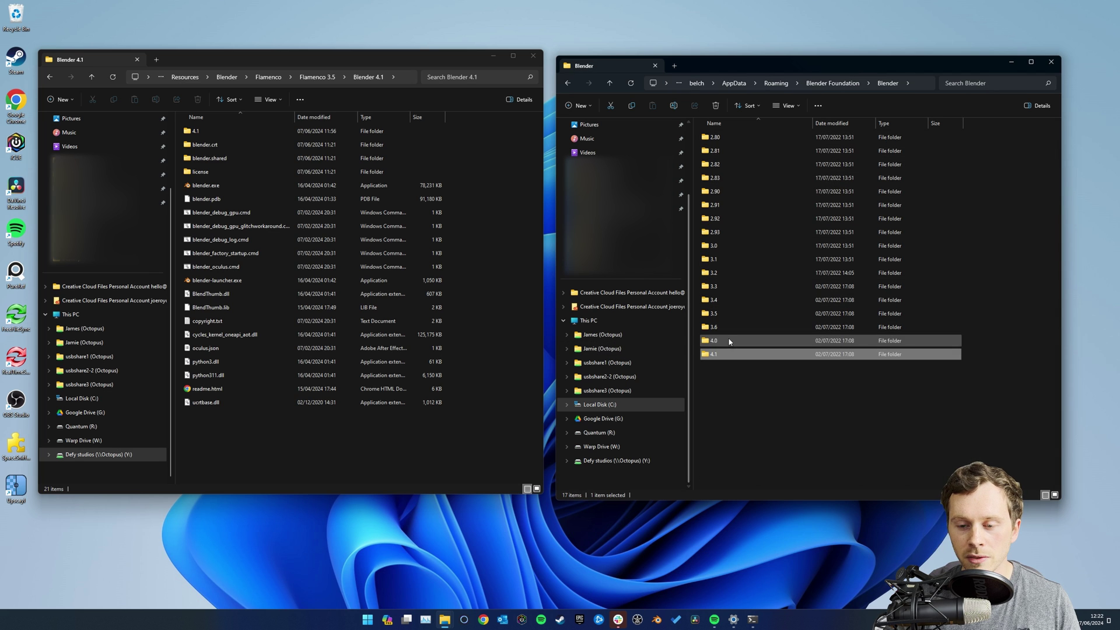
double_click(717, 354)
key("ctrl+a")
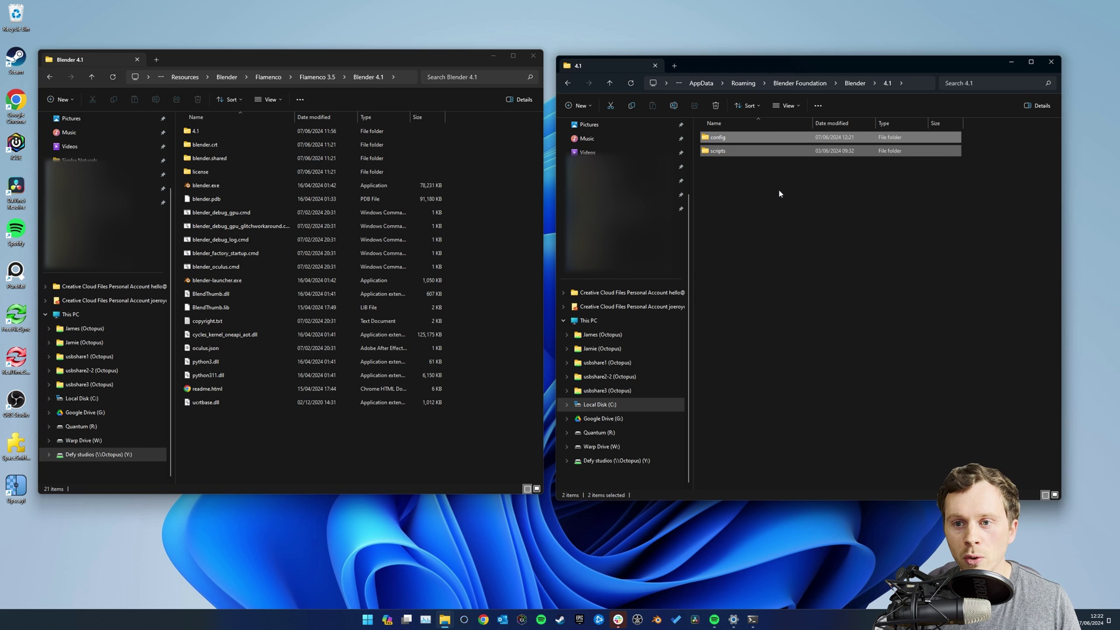
left_click_drag(717, 139, 198, 130)
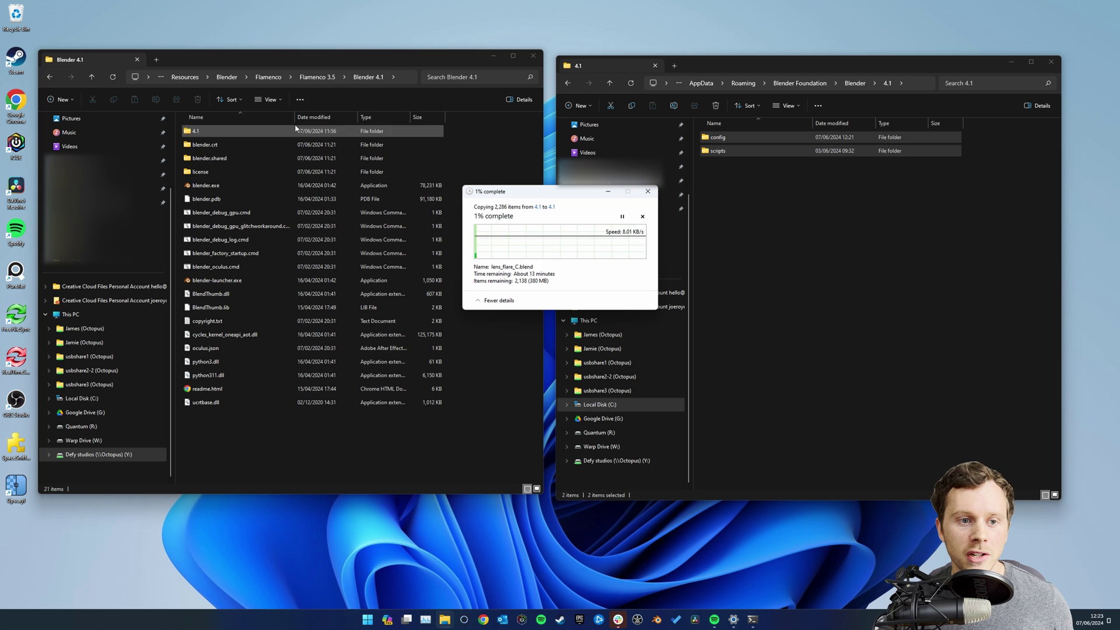
left_click(198, 185)
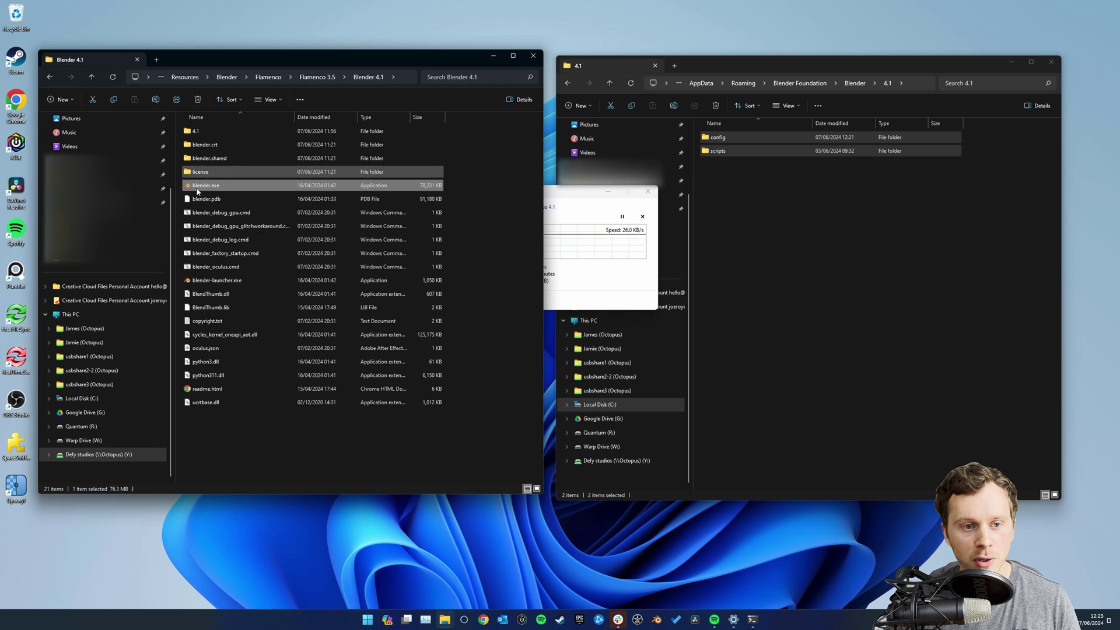
left_click(195, 134)
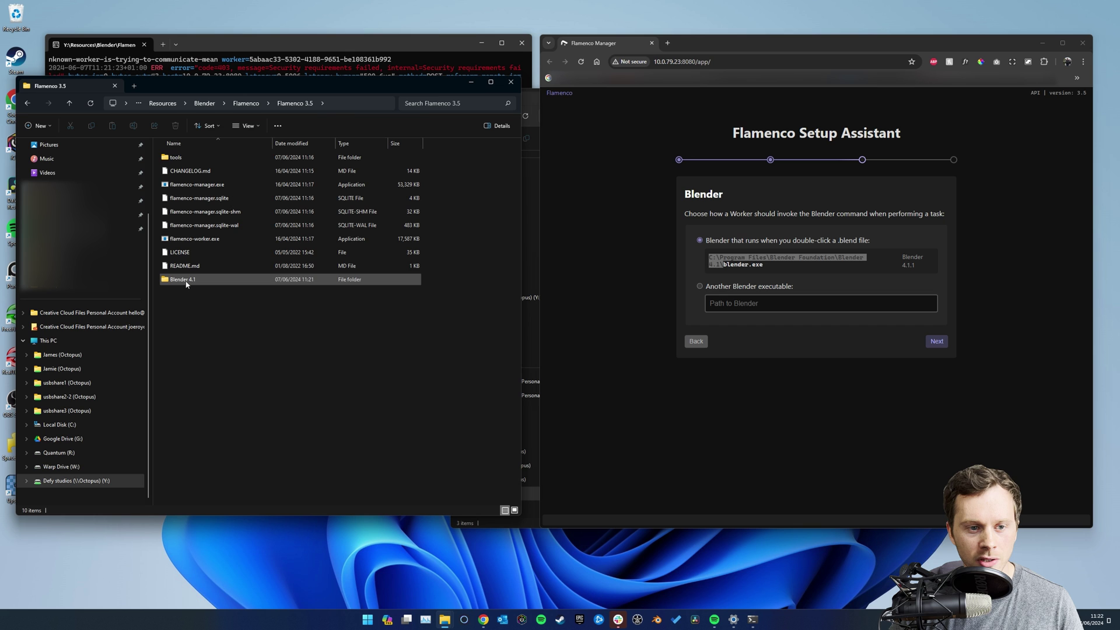
Copy the path of blender.exe in the shared Blender 4.1 folder and enter it as the other Blender executable in the Setup Assistant
double_click(184, 279)
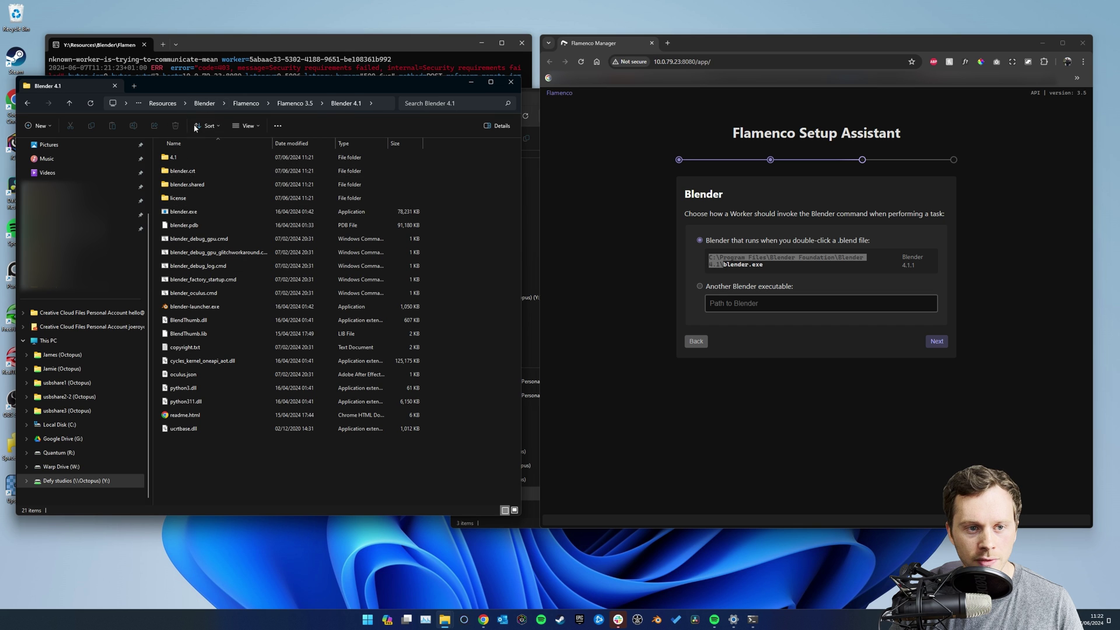
right_click(192, 214)
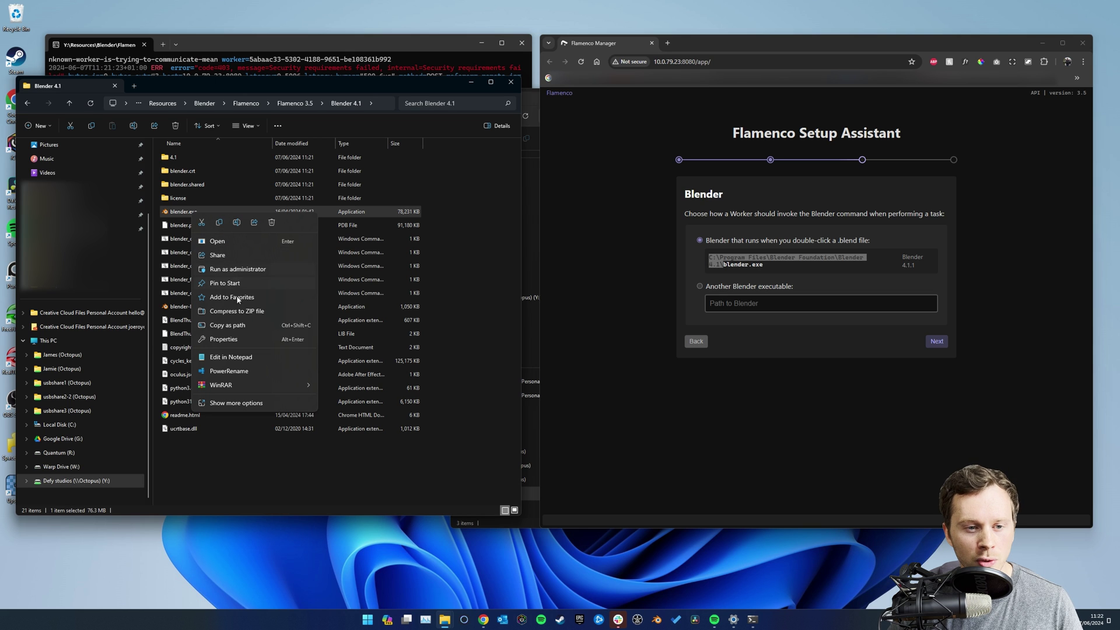
left_click(243, 329)
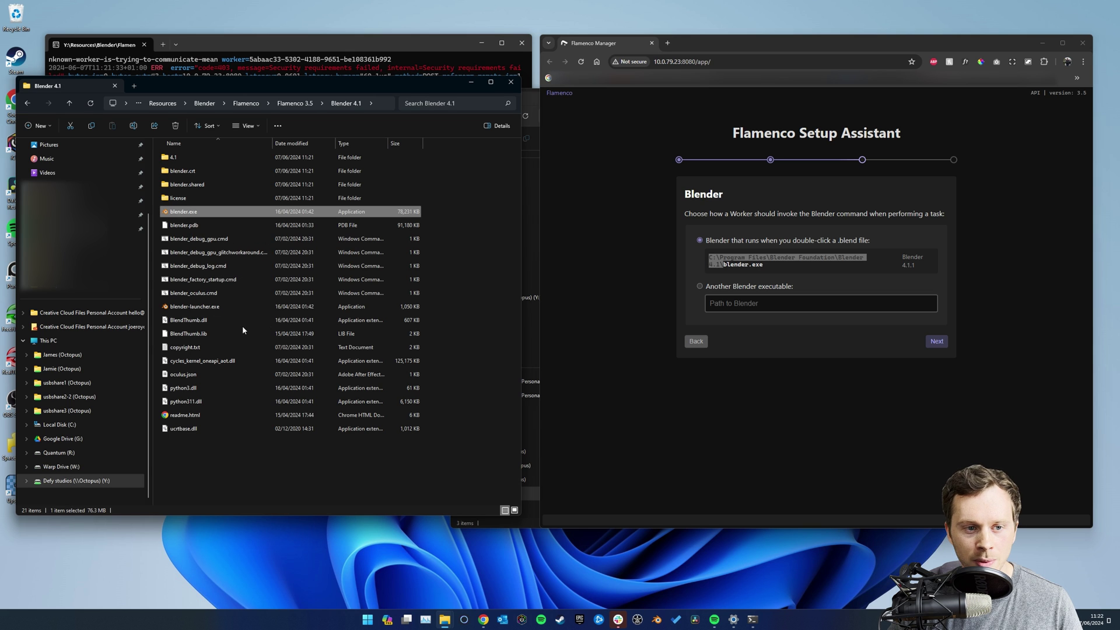
left_click(726, 303)
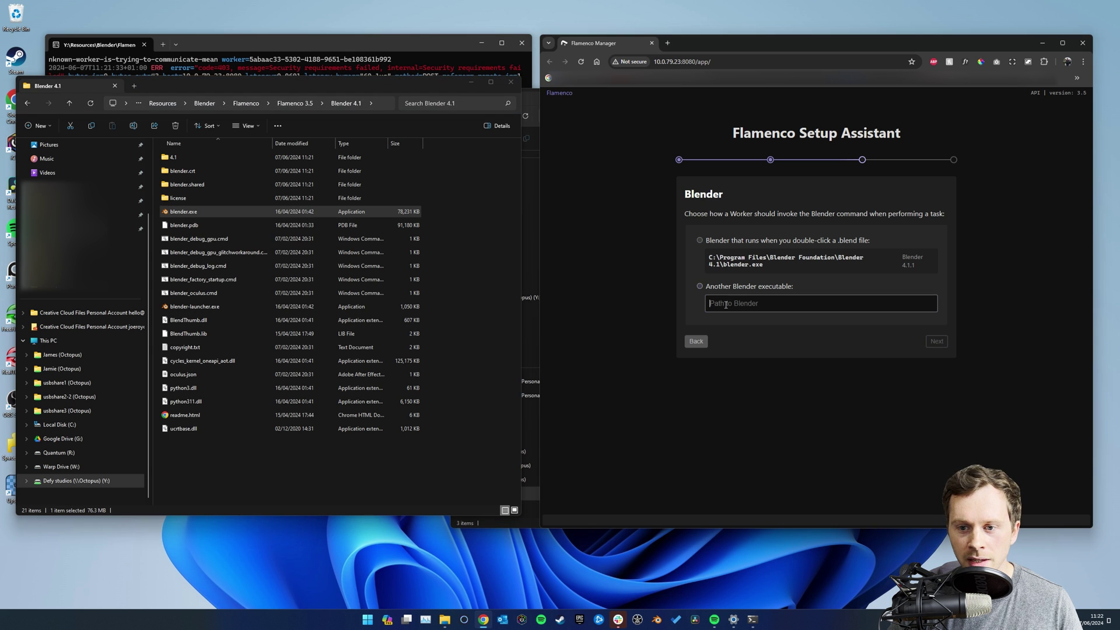
key("ctrl+v")
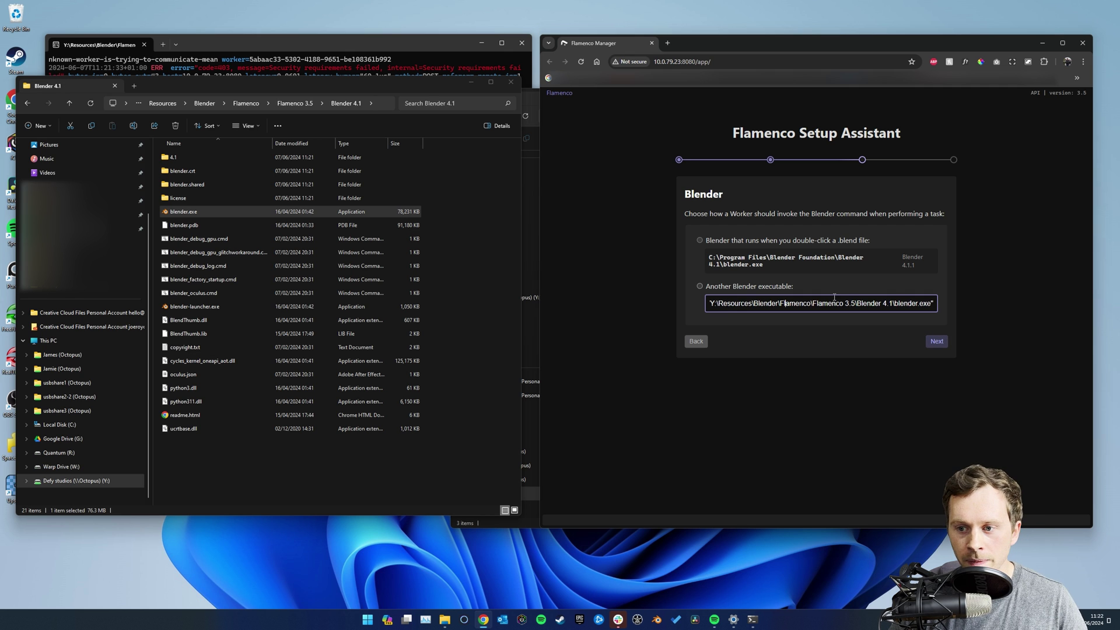
left_click(294, 104)
double_click(212, 158)
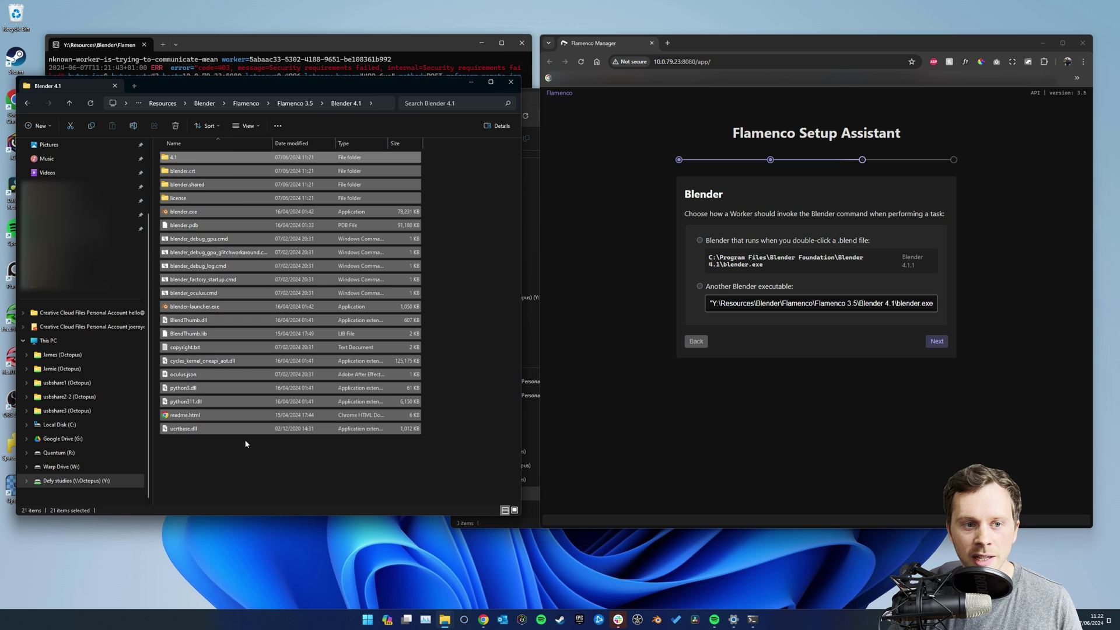
Remove the quotation marks around the Blender executable path, validate it and advance to the Review page
left_click(714, 304)
key("End")
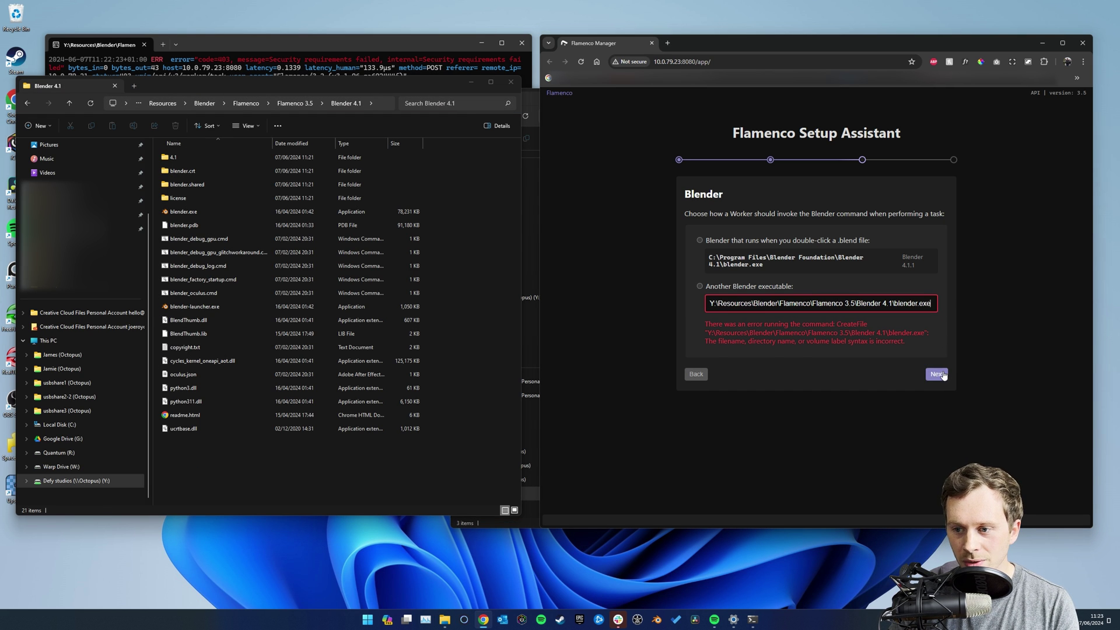
left_click(938, 375)
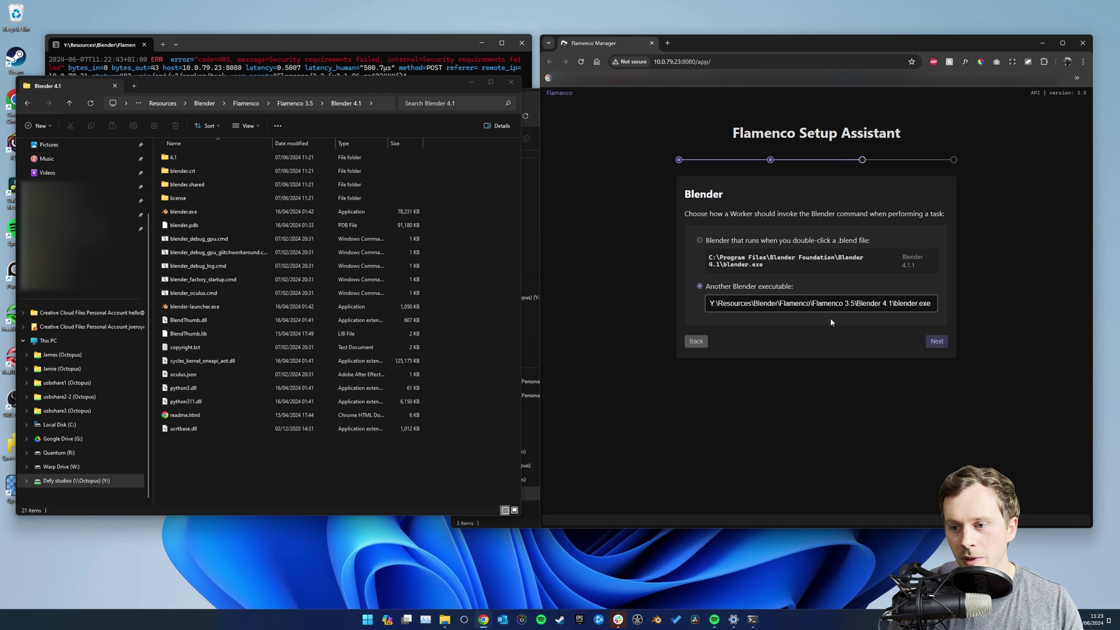
left_click(935, 341)
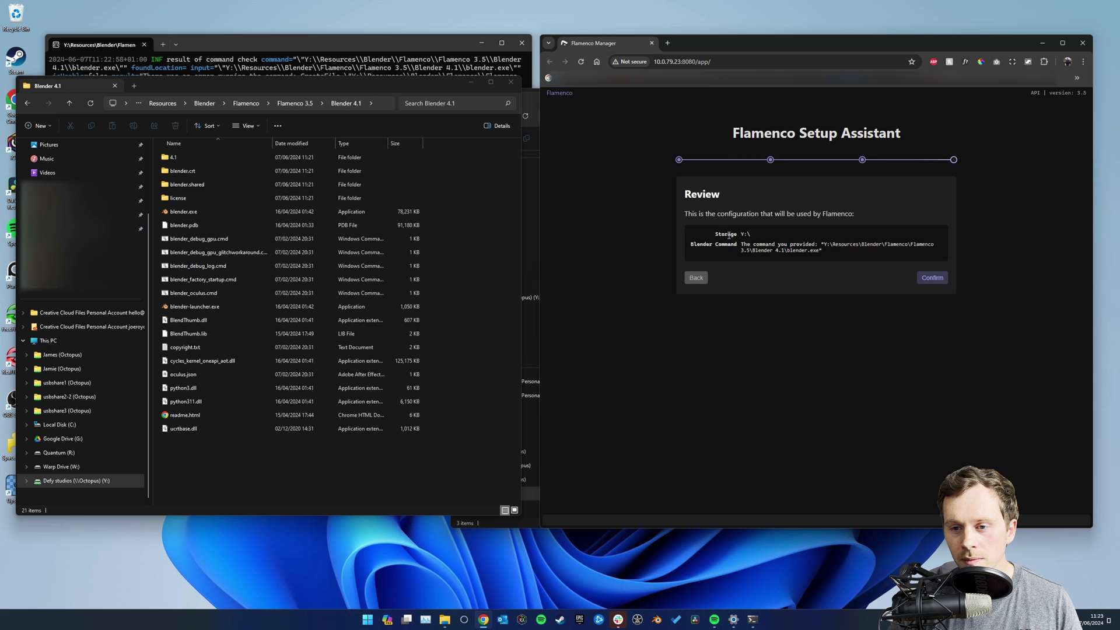
Check the storage path and the Blender command on the Review page
left_click_drag(739, 234, 750, 236)
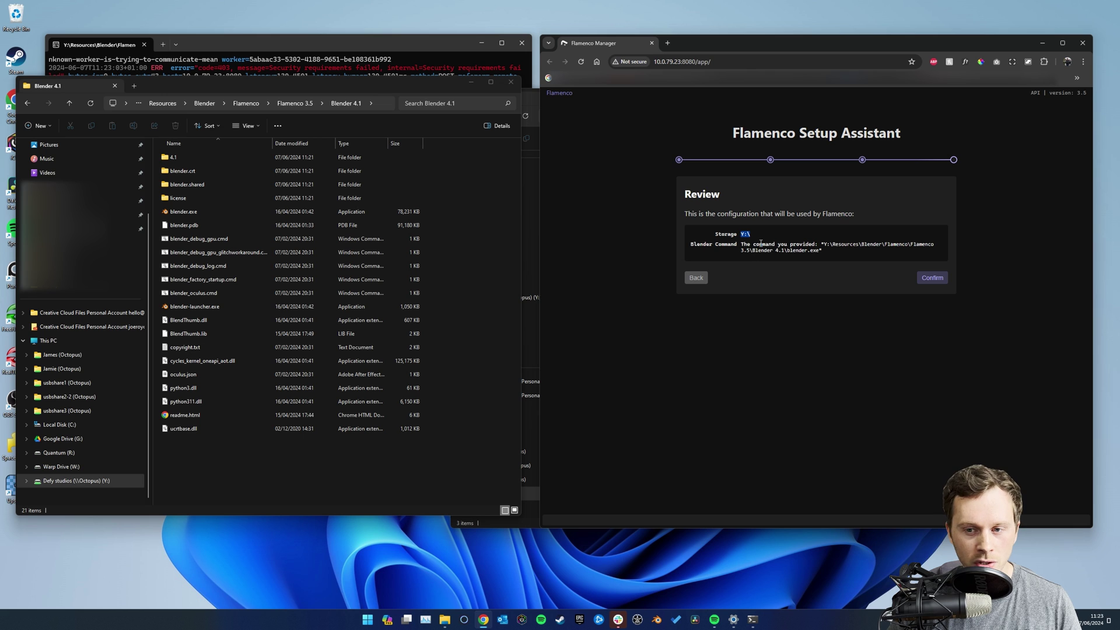
left_click(838, 245)
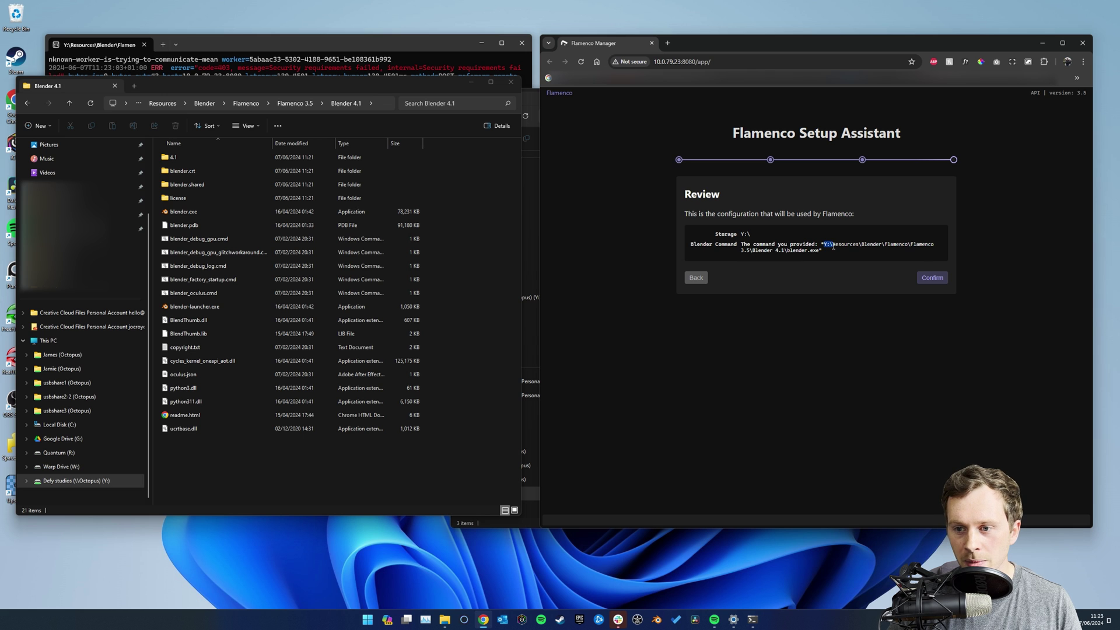
left_click_drag(833, 246, 813, 251)
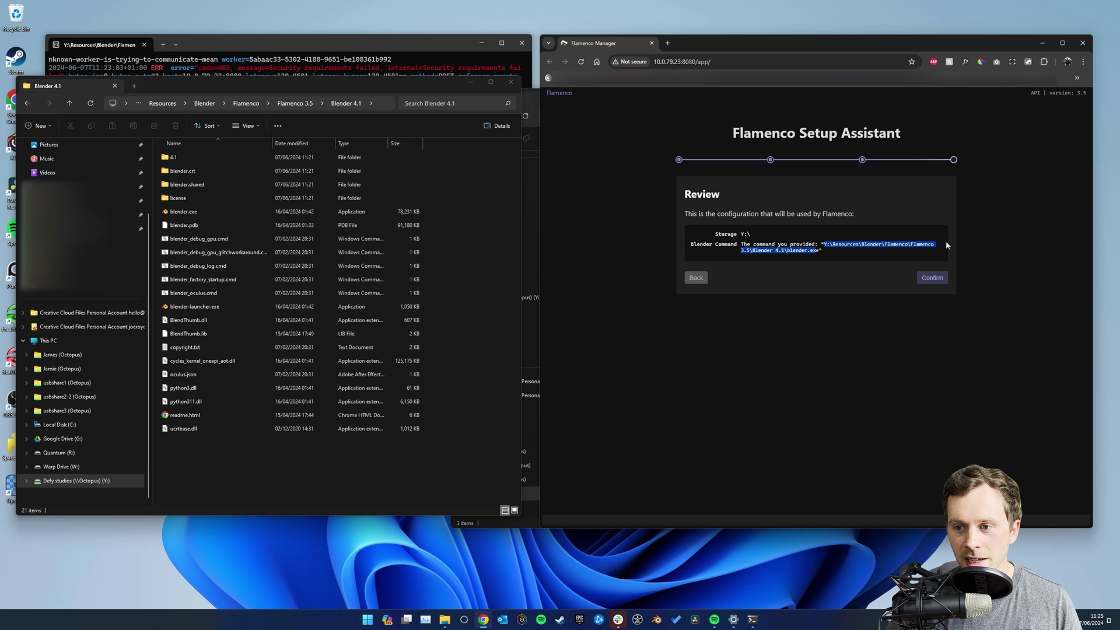
Confirm the reviewed configuration to finish the Flamenco Setup Assistant, and check the farm status on the Jobs page
left_click(858, 252)
left_click(940, 279)
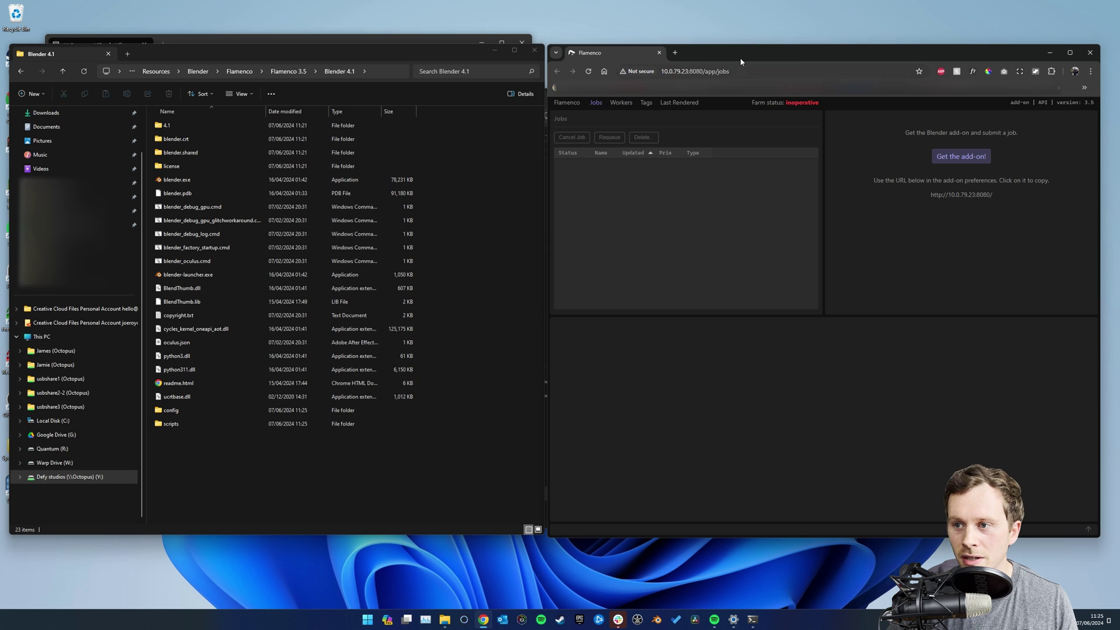
left_click_drag(727, 56, 731, 53)
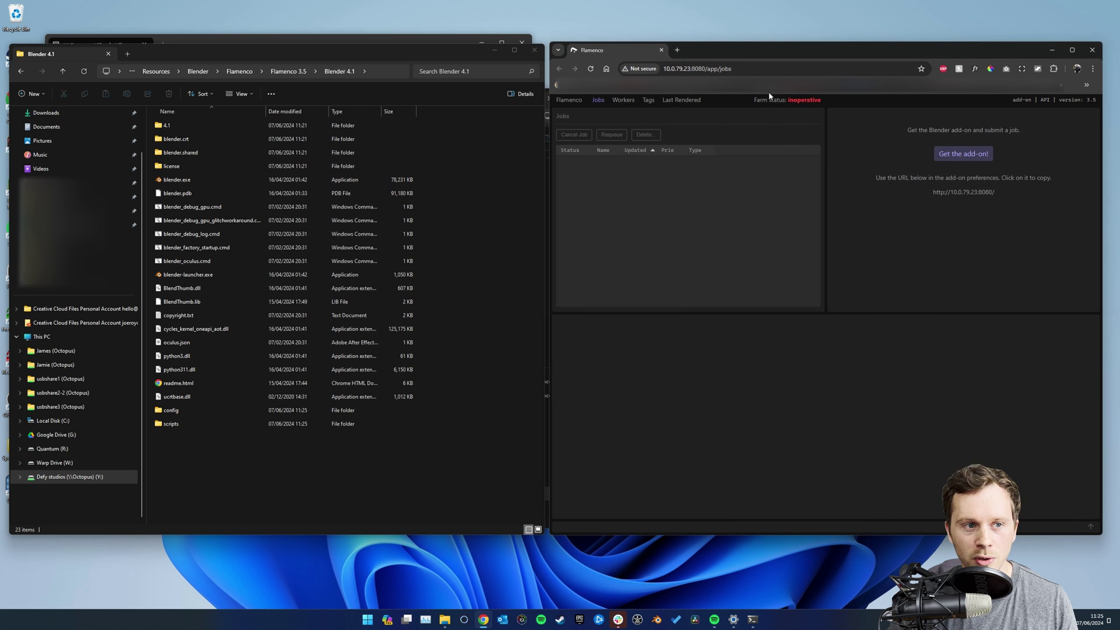
mouse_move(805, 102)
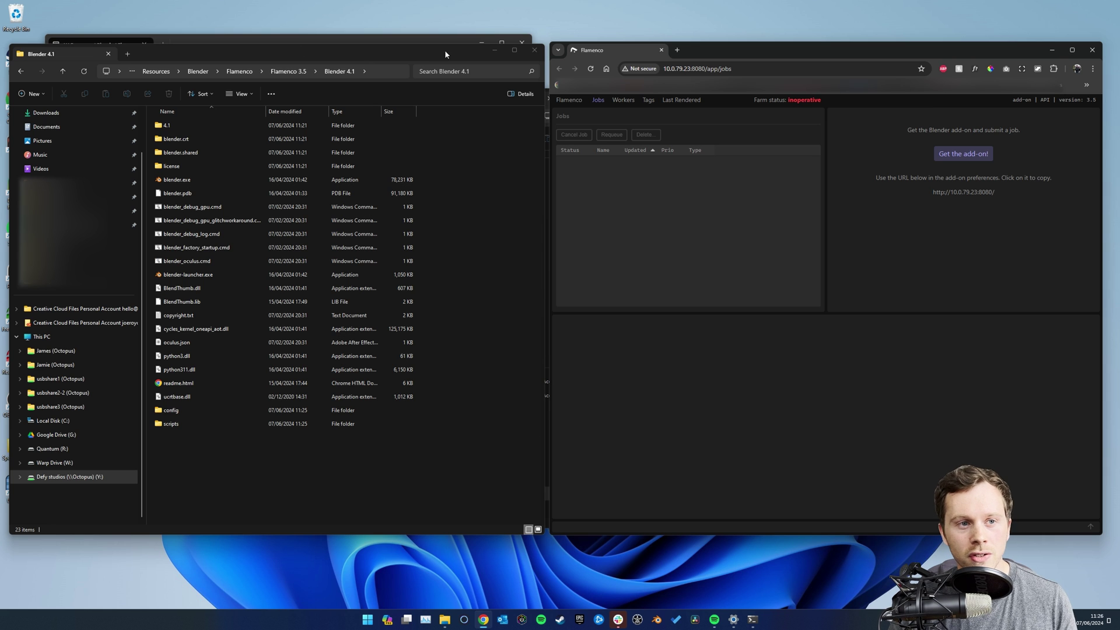
Run flamenco-worker.exe from the Flamenco 3.5 folder, allow it past the security warning, and check the farm status
left_click(303, 77)
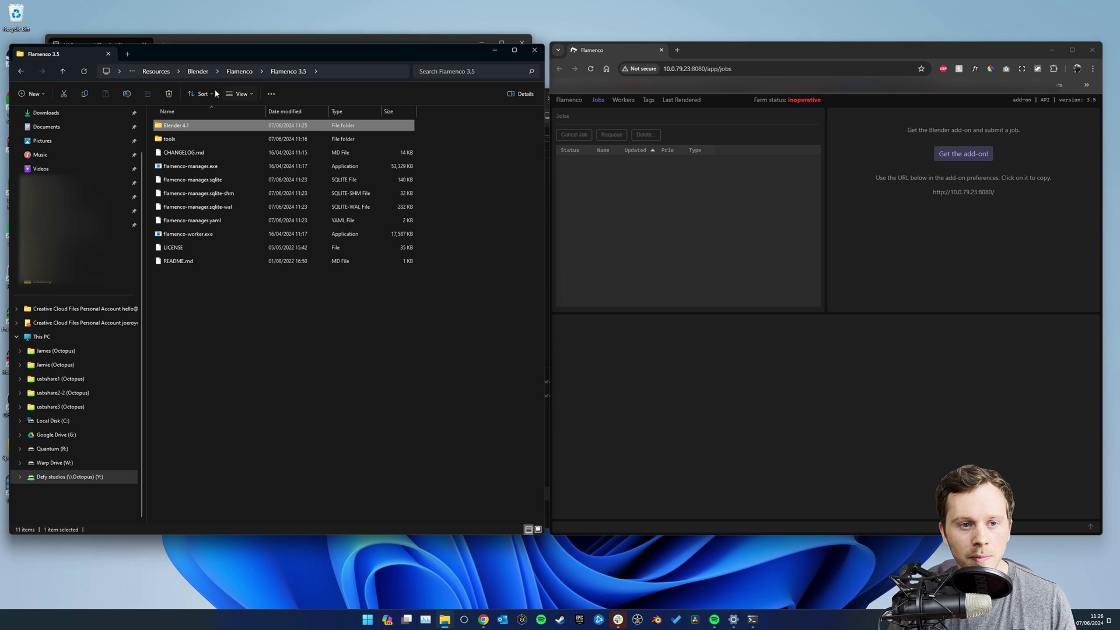
left_click_drag(198, 332, 201, 274)
double_click(194, 235)
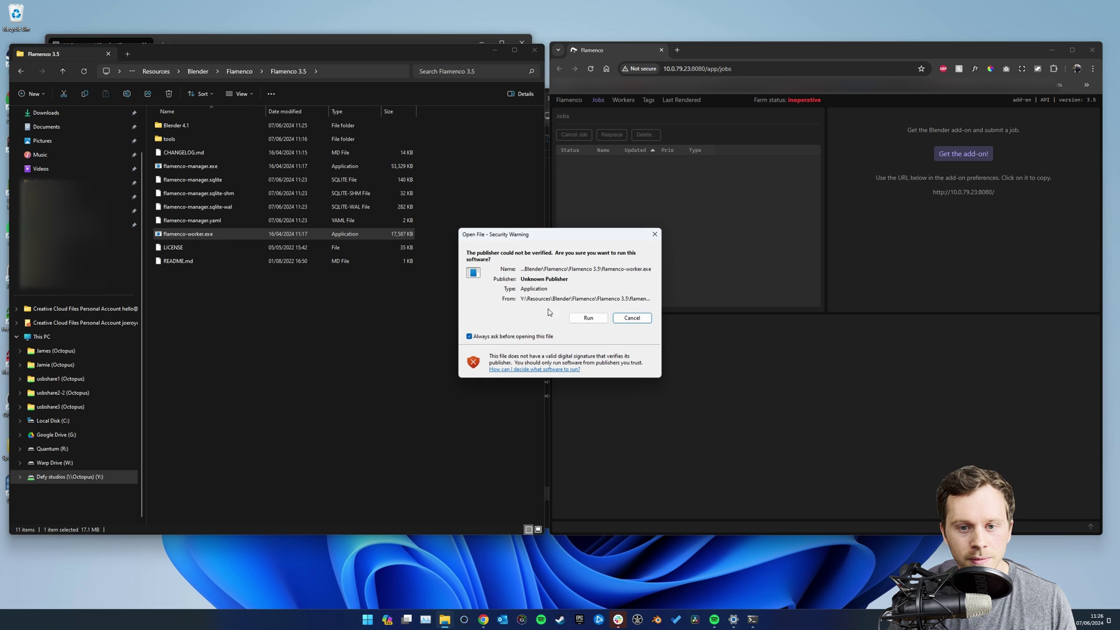
left_click(590, 317)
left_click_drag(776, 99, 821, 100)
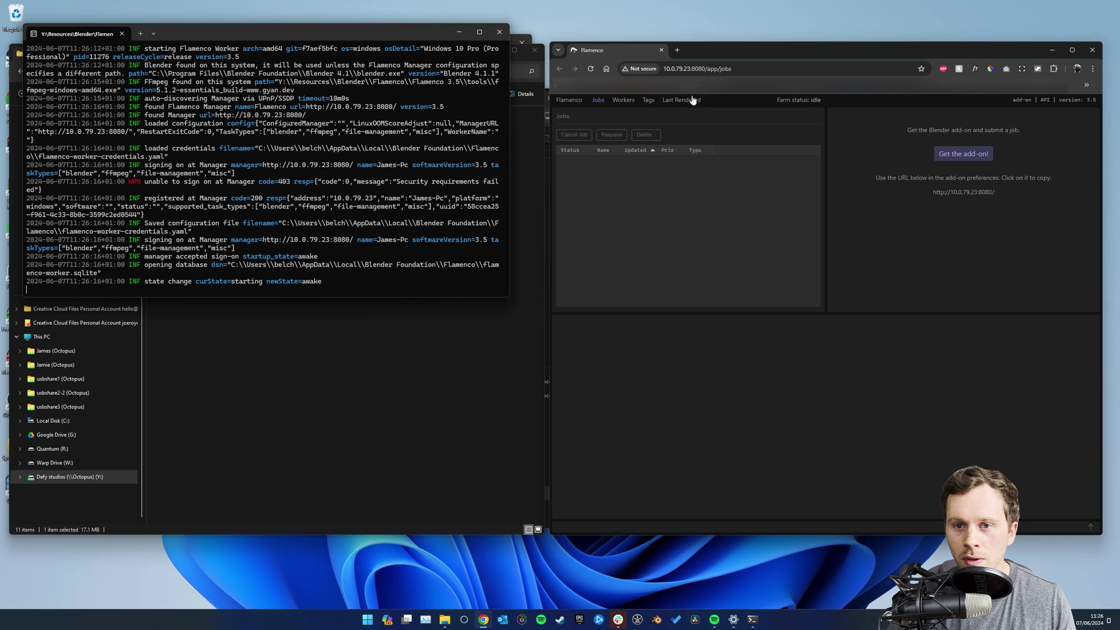
Maximize Flamenco Manager and open the details of the connected worker in the workers list
double_click(675, 52)
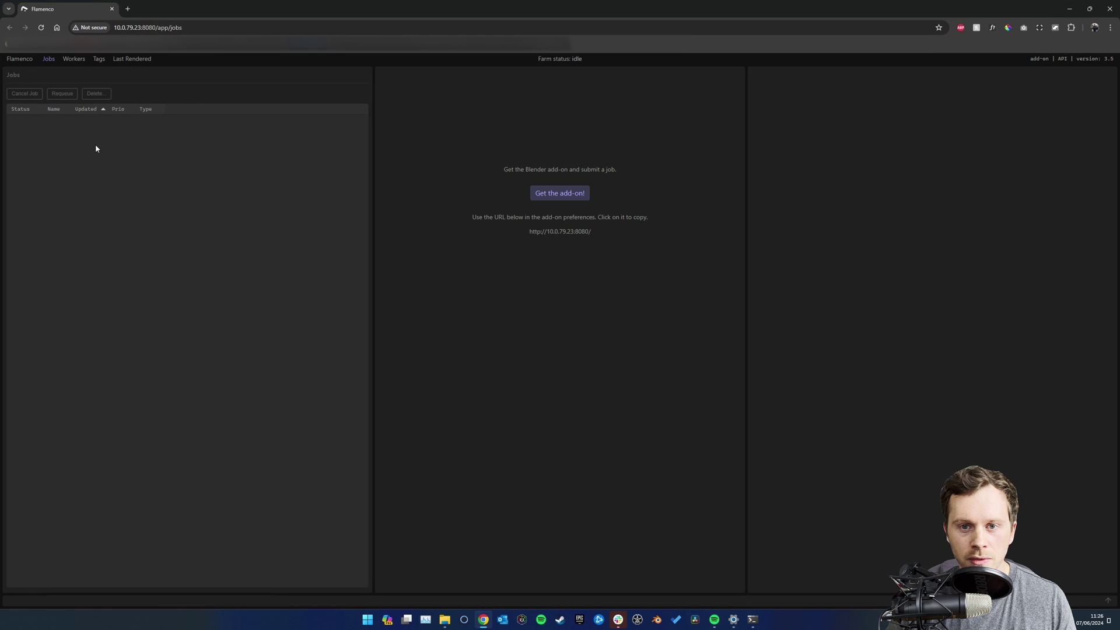
left_click(73, 59)
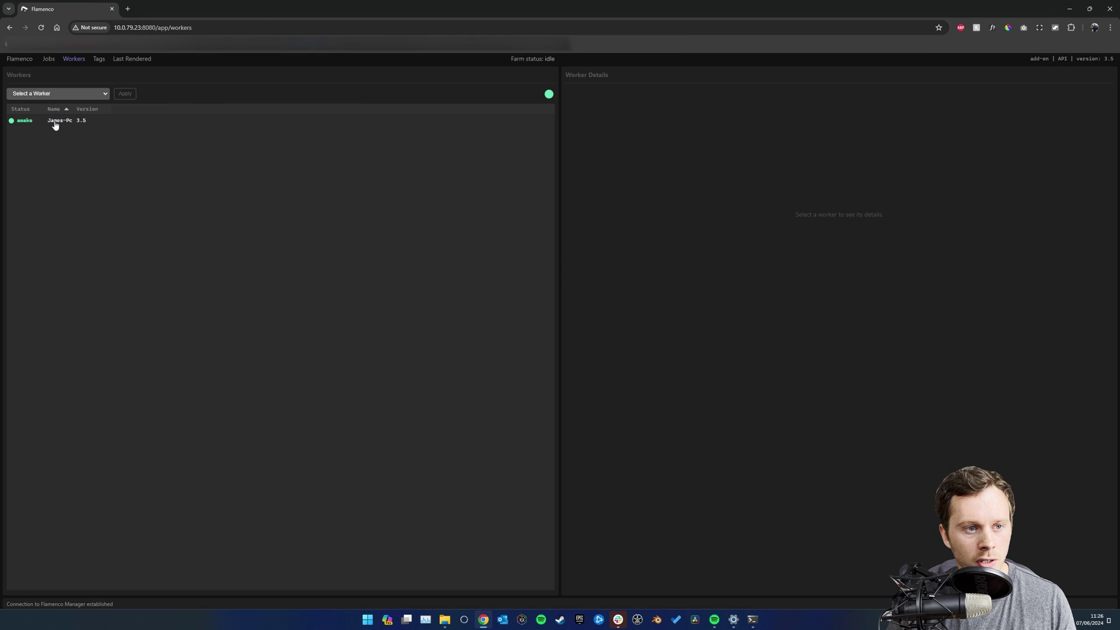
left_click(55, 120)
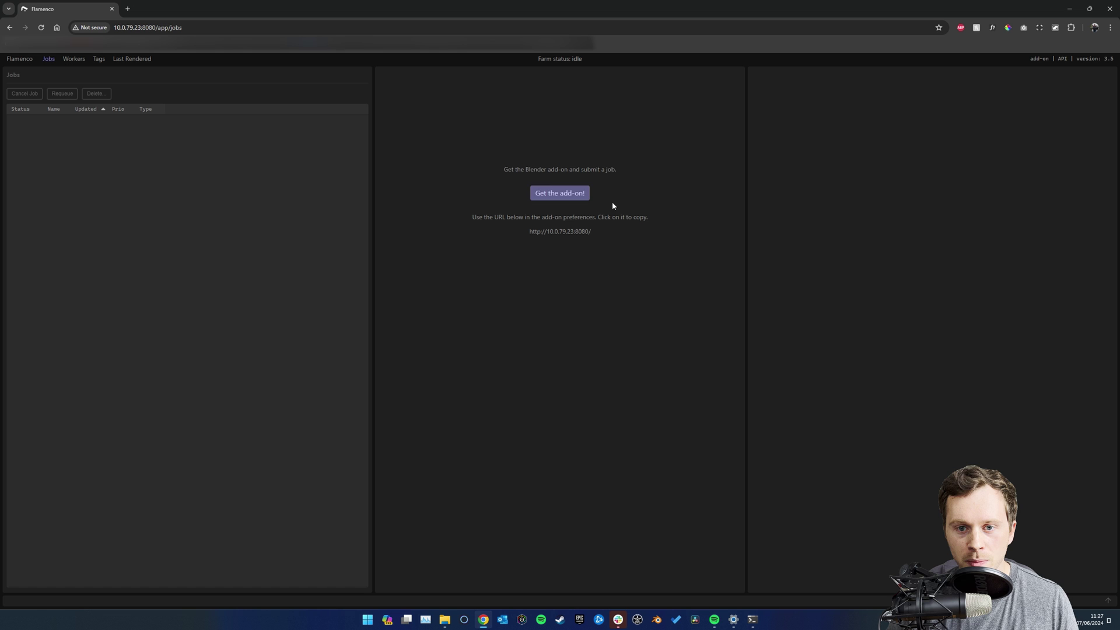
Download the Blender add-on flamenco-addon.zip from Flamenco Manager and keep the blocked file
left_click(564, 195)
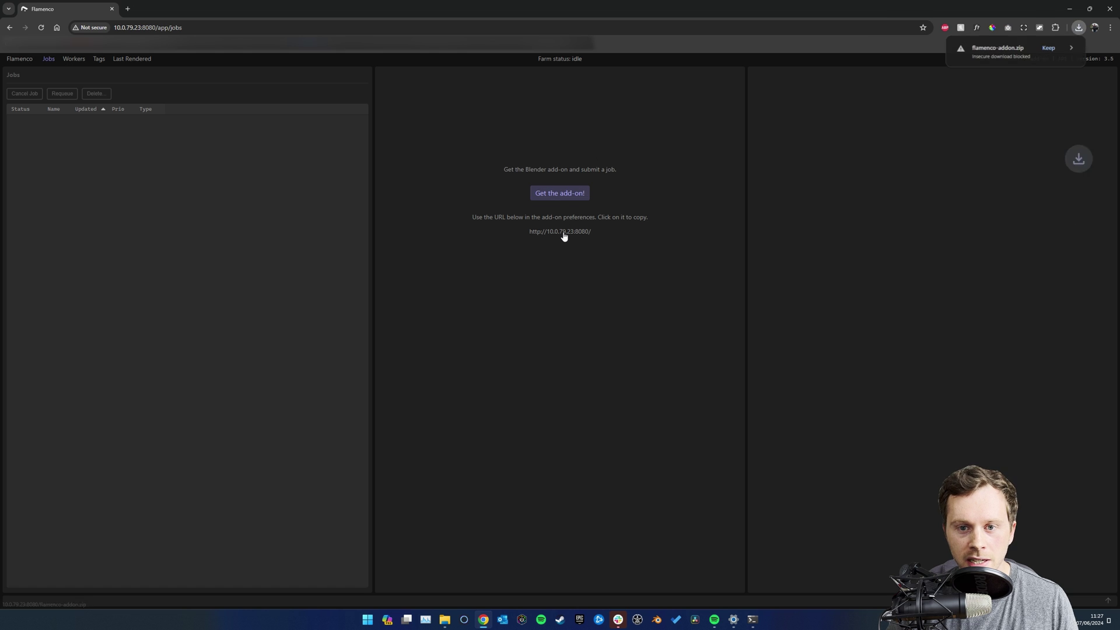
left_click(1048, 49)
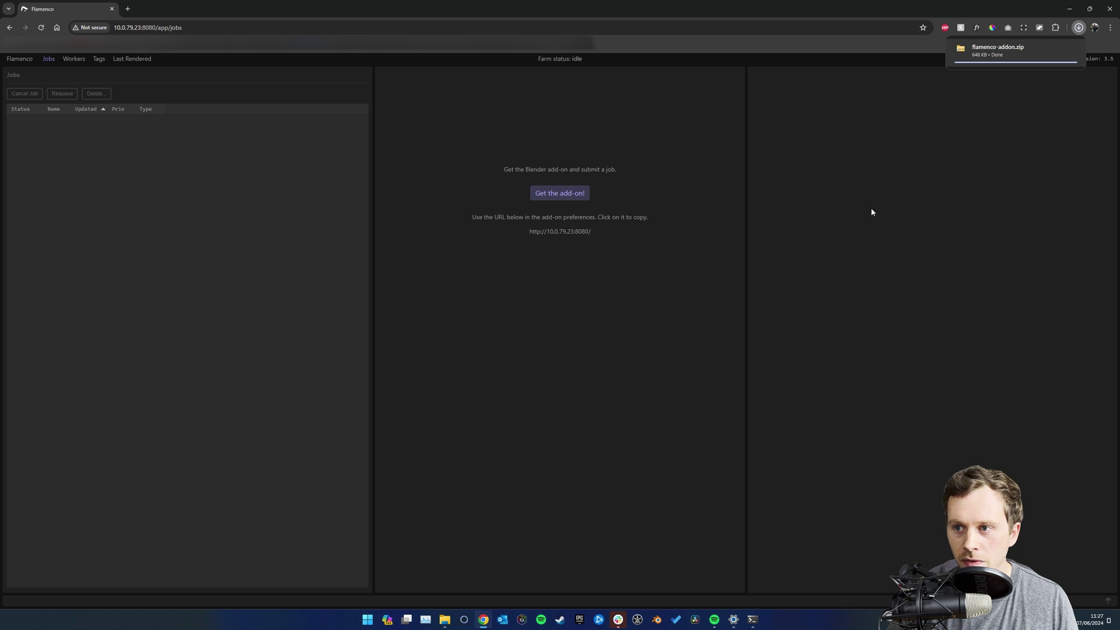
Launch Blender 4.1, dismiss the splash screen and open the Add-ons section of the preferences
left_click(657, 625)
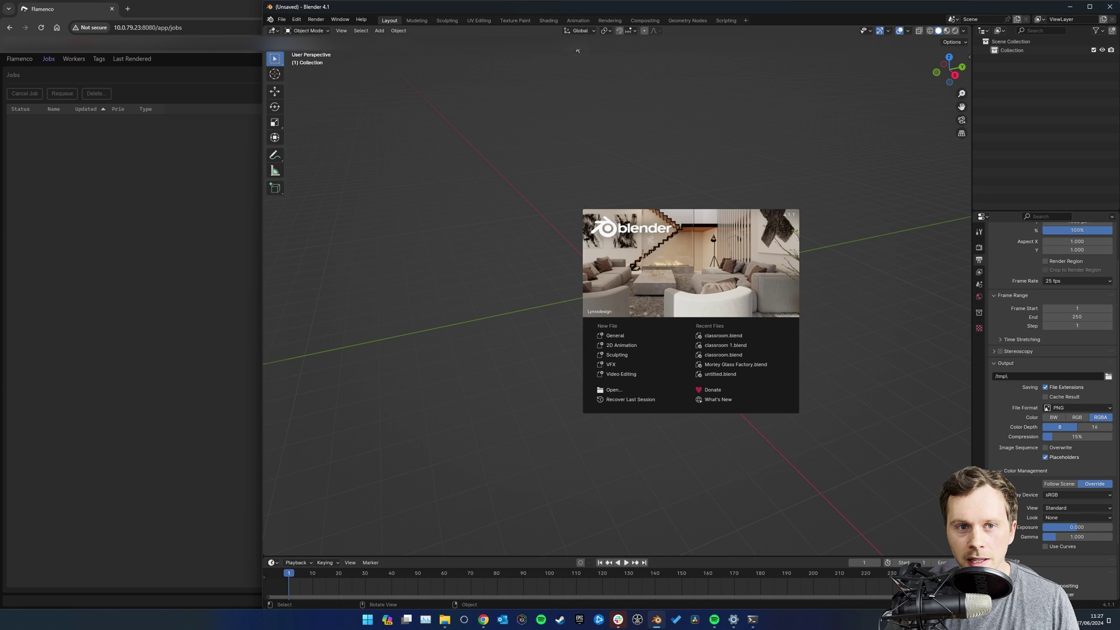
left_click_drag(624, 12, 560, 1)
left_click(327, 108)
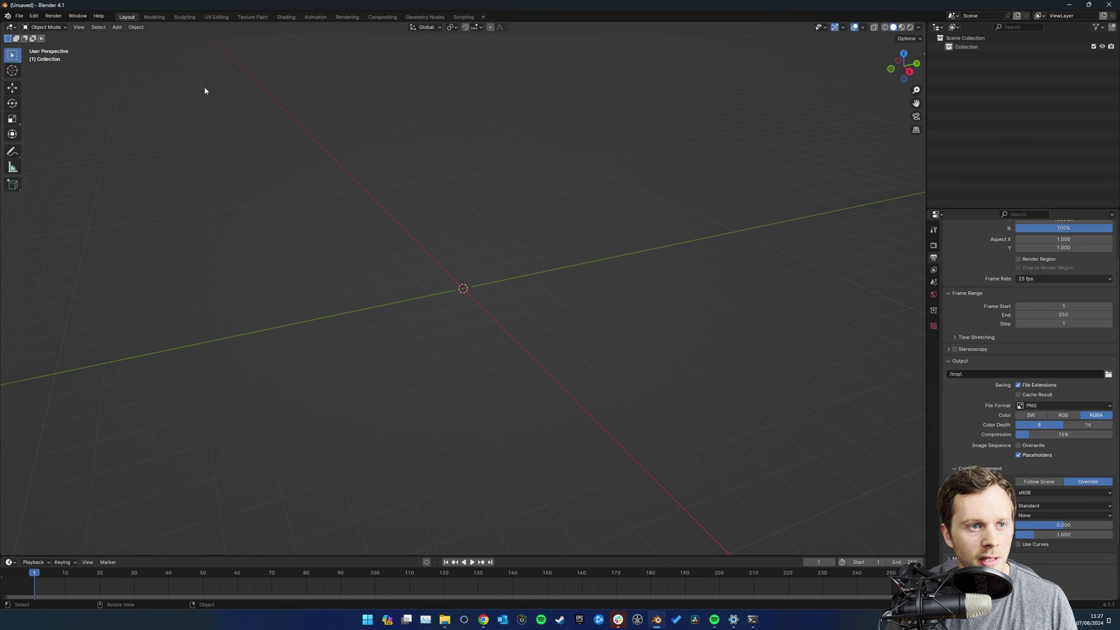
left_click(7, 16)
left_click(50, 139)
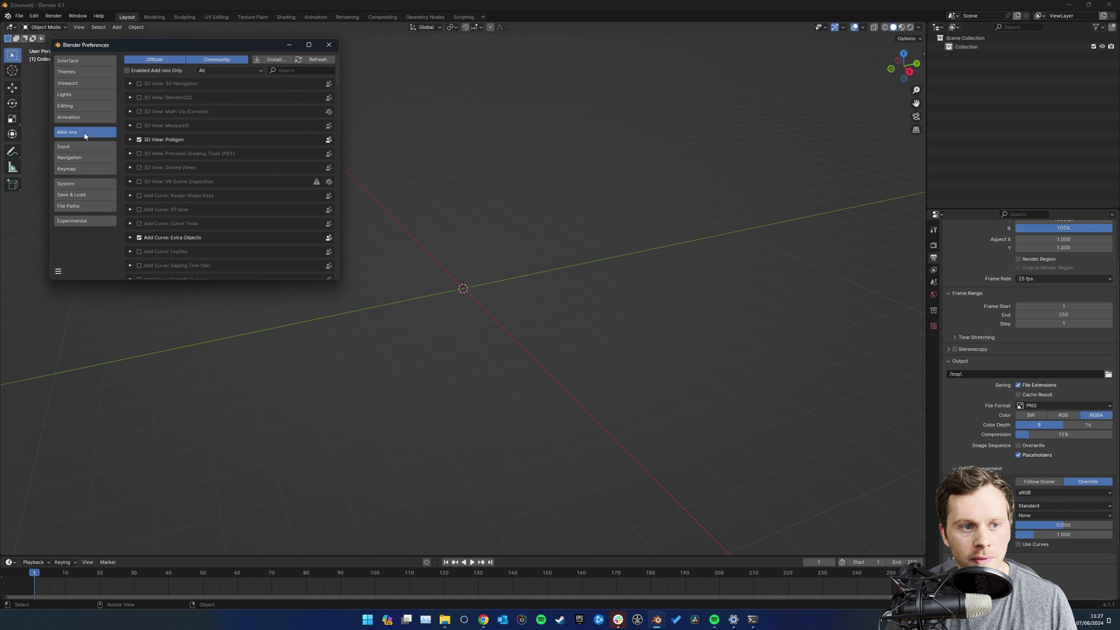
Install flamenco-addon.zip from the Downloads folder and enable the Flamenco 3 add-on
left_click(275, 59)
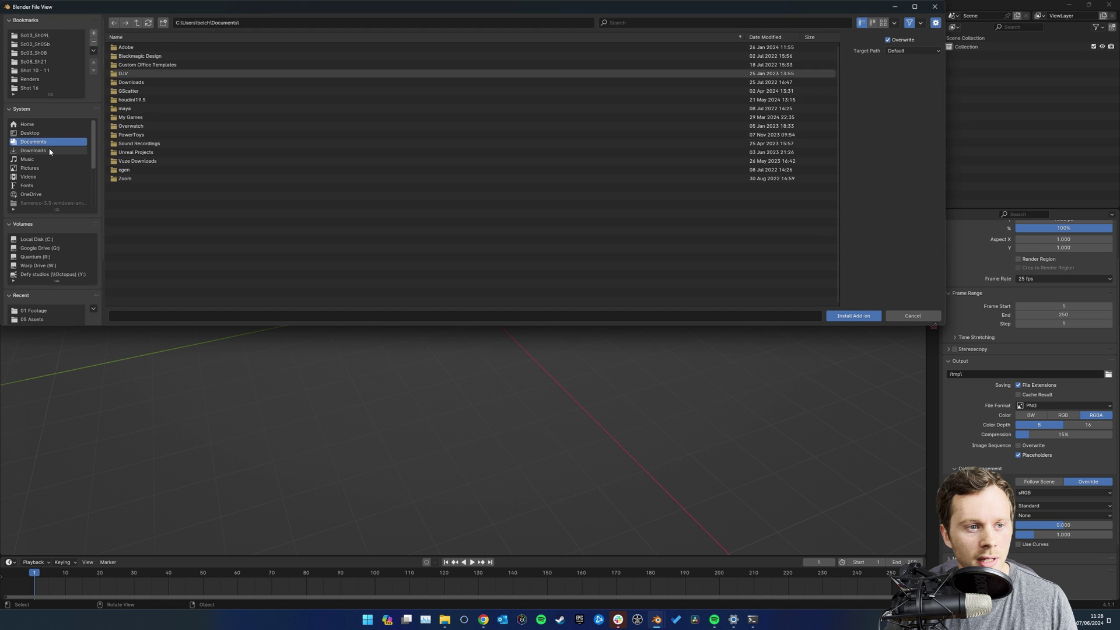
left_click(34, 150)
left_click(160, 58)
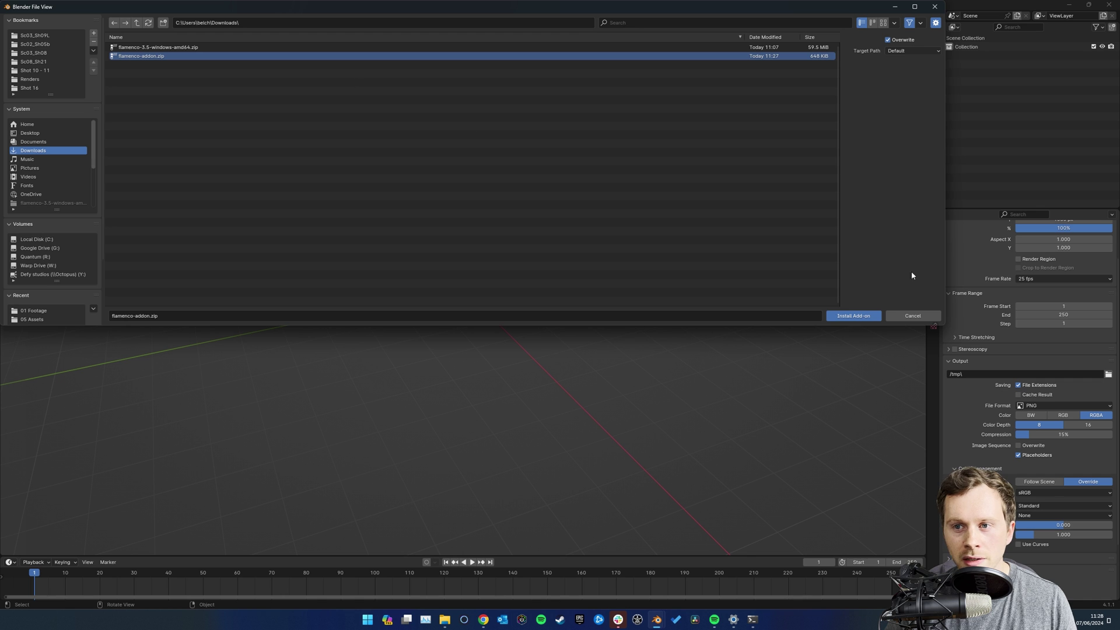
left_click(853, 315)
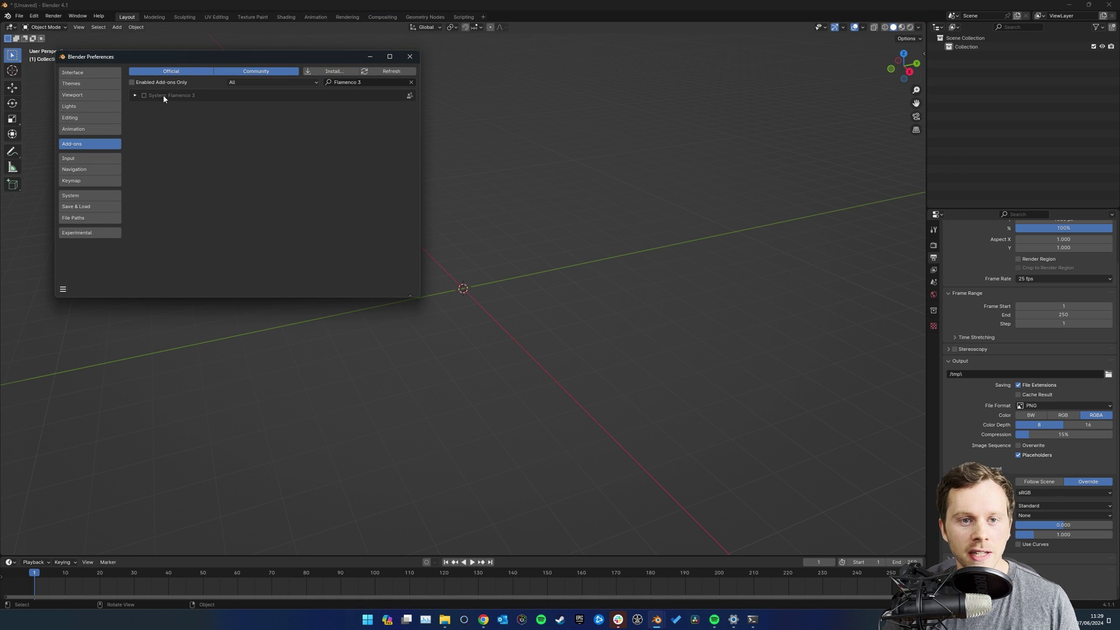
left_click(134, 95)
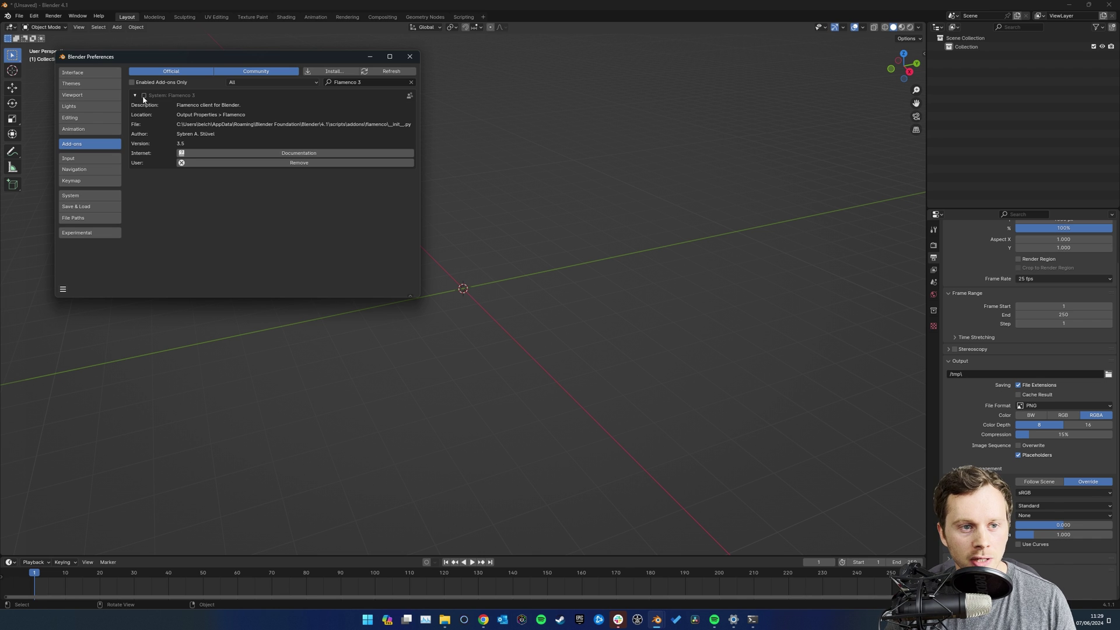
left_click(144, 96)
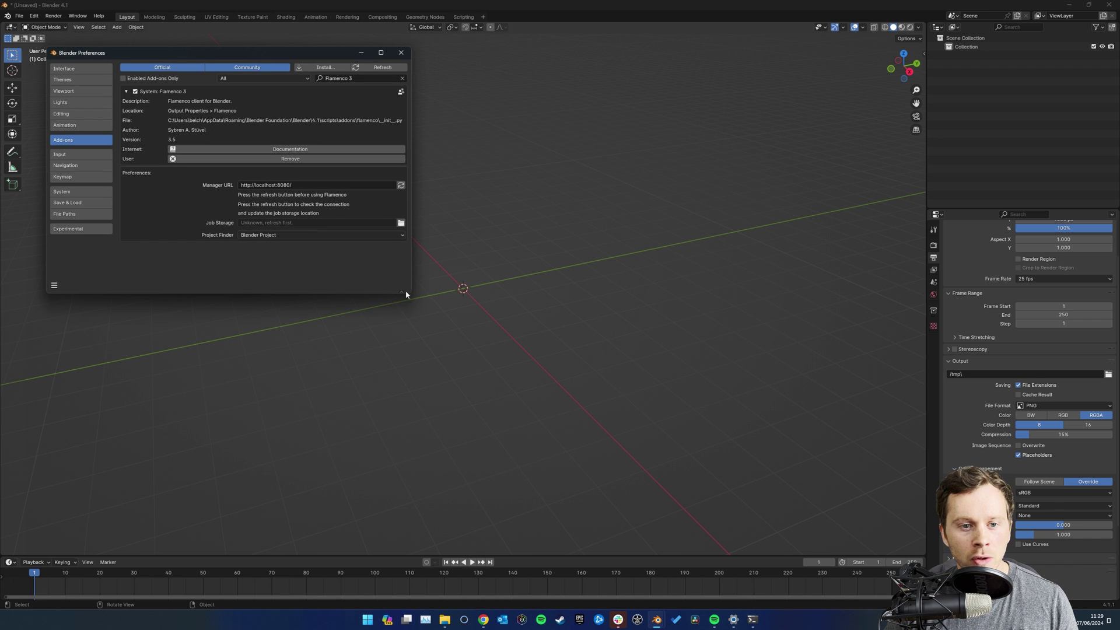
left_click(313, 185)
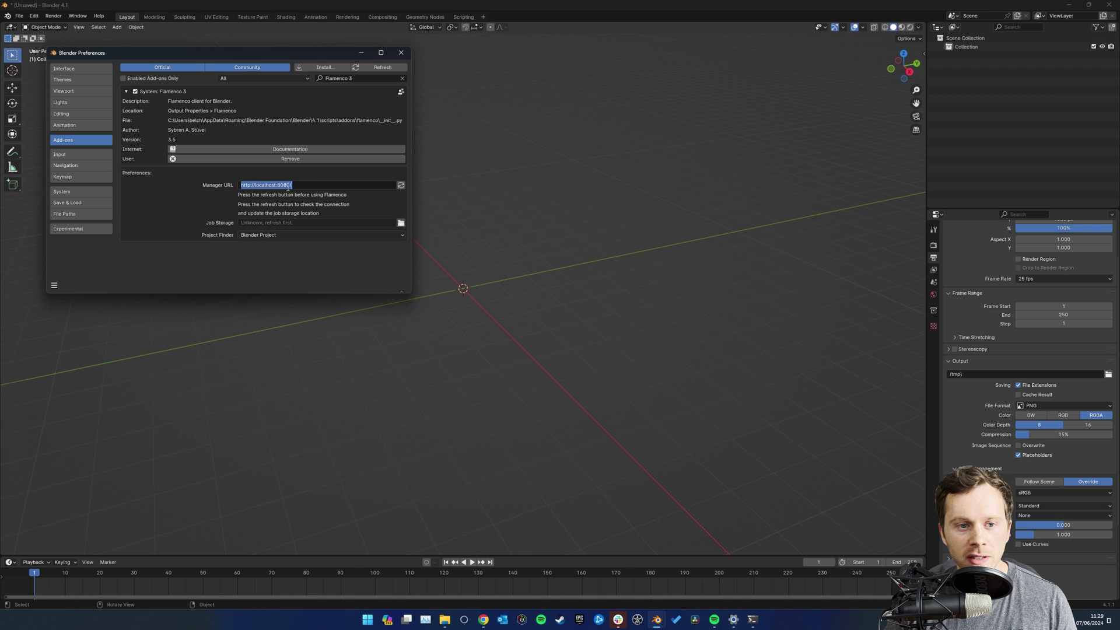
left_click_drag(266, 185, 352, 187)
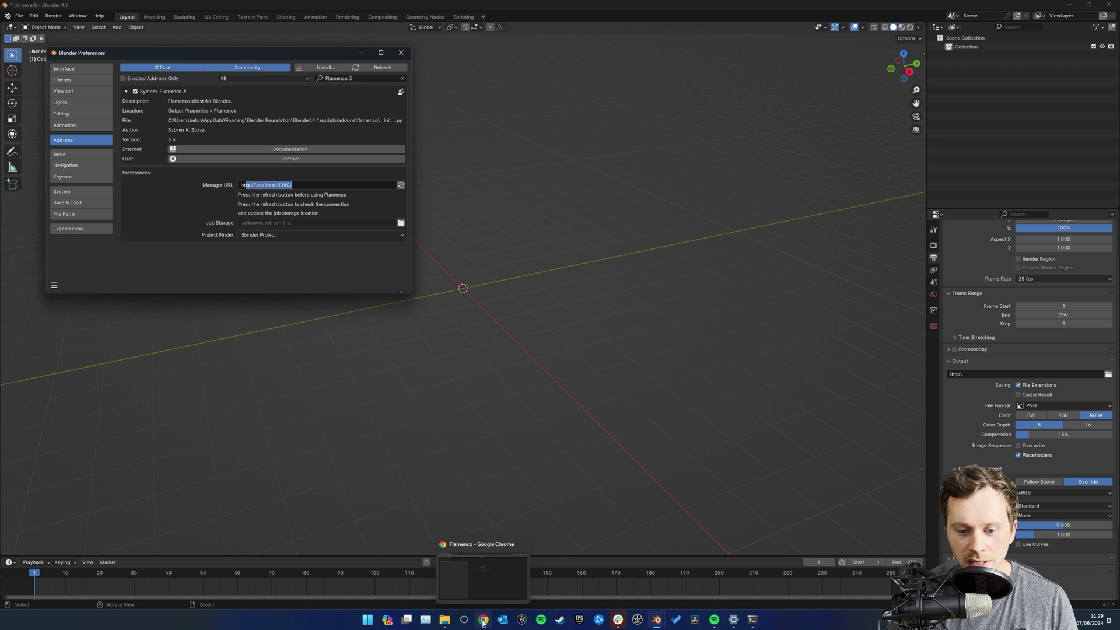
left_click(482, 586)
left_click_drag(267, 5, 603, 89)
left_click(623, 107)
left_click(625, 107)
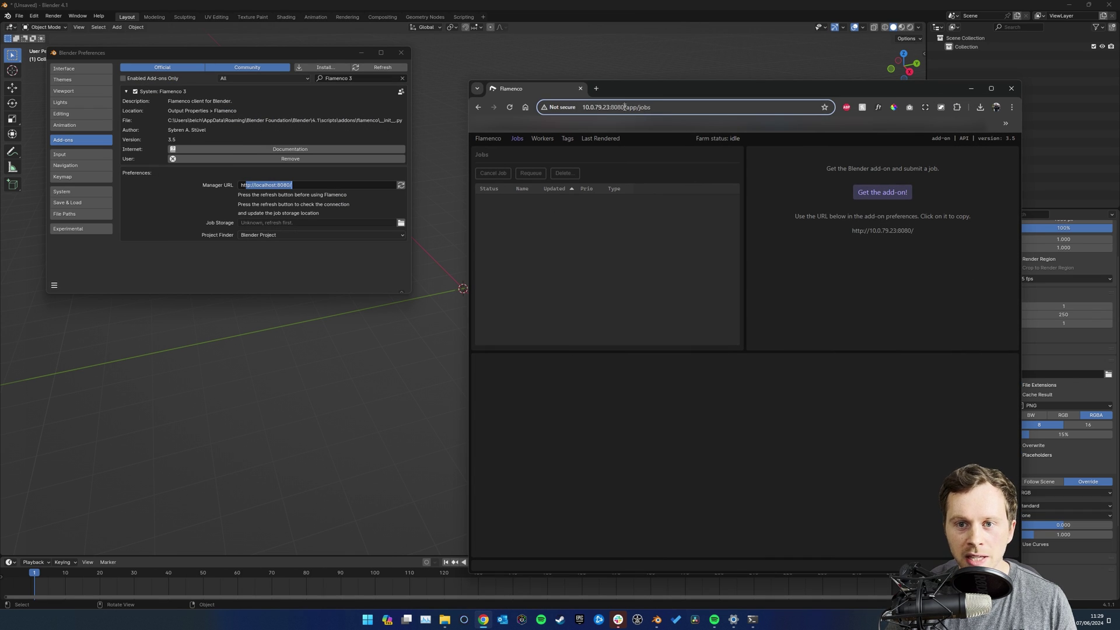
left_click_drag(624, 107, 563, 107)
key("ctrl+c")
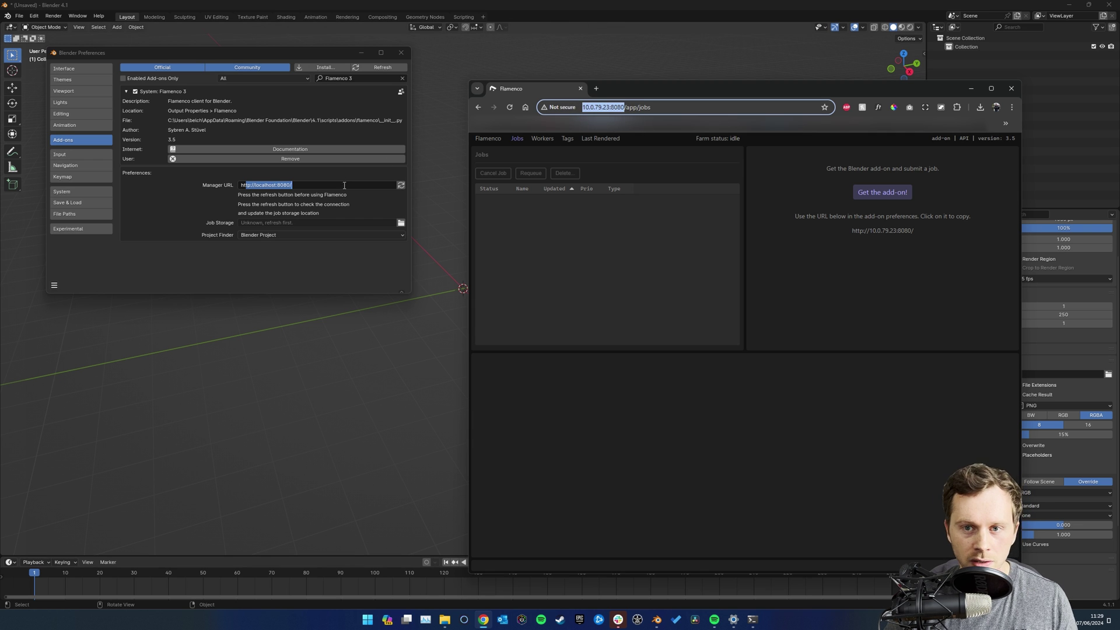
left_click(359, 184)
key("ctrl+a")
key("ctrl+v")
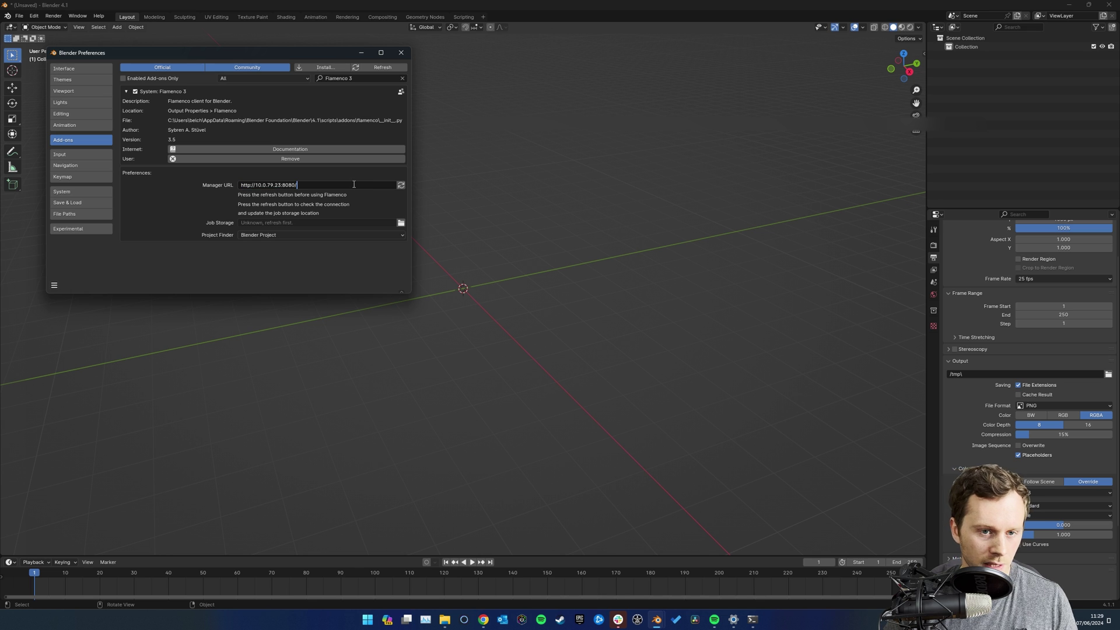
left_click(401, 185)
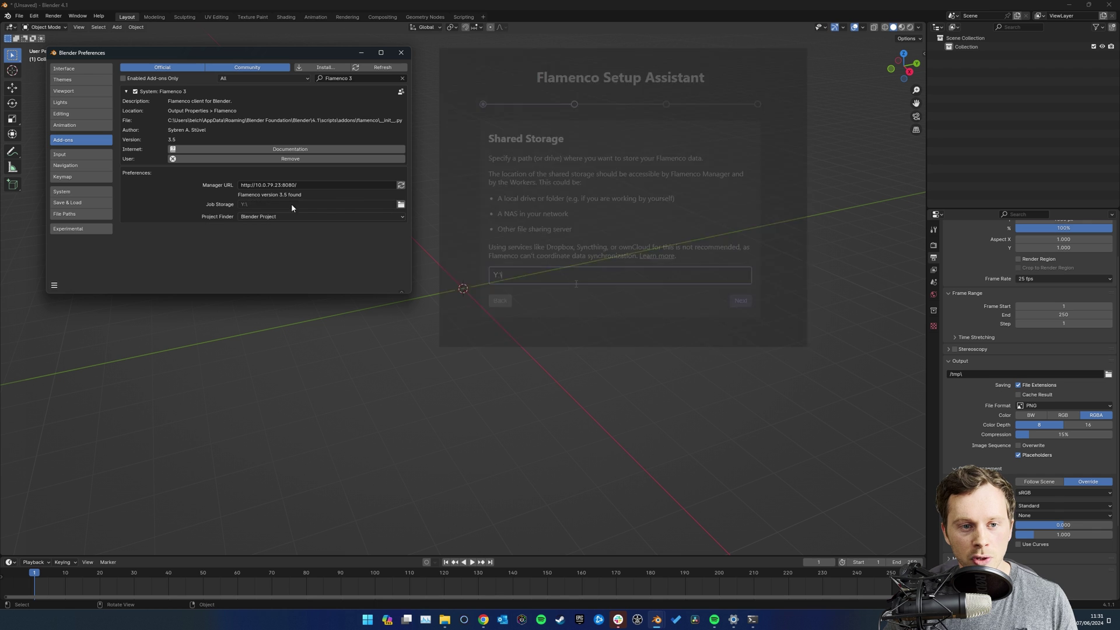
Accept Y:\ as the Flamenco add-on's job storage folder and close the preferences
left_click(402, 205)
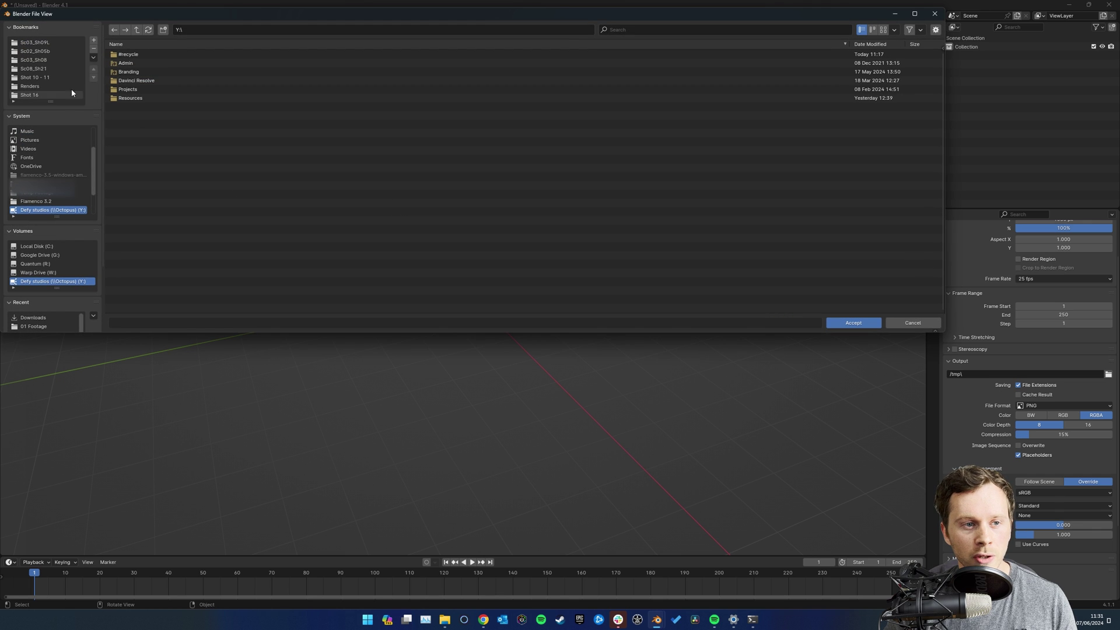
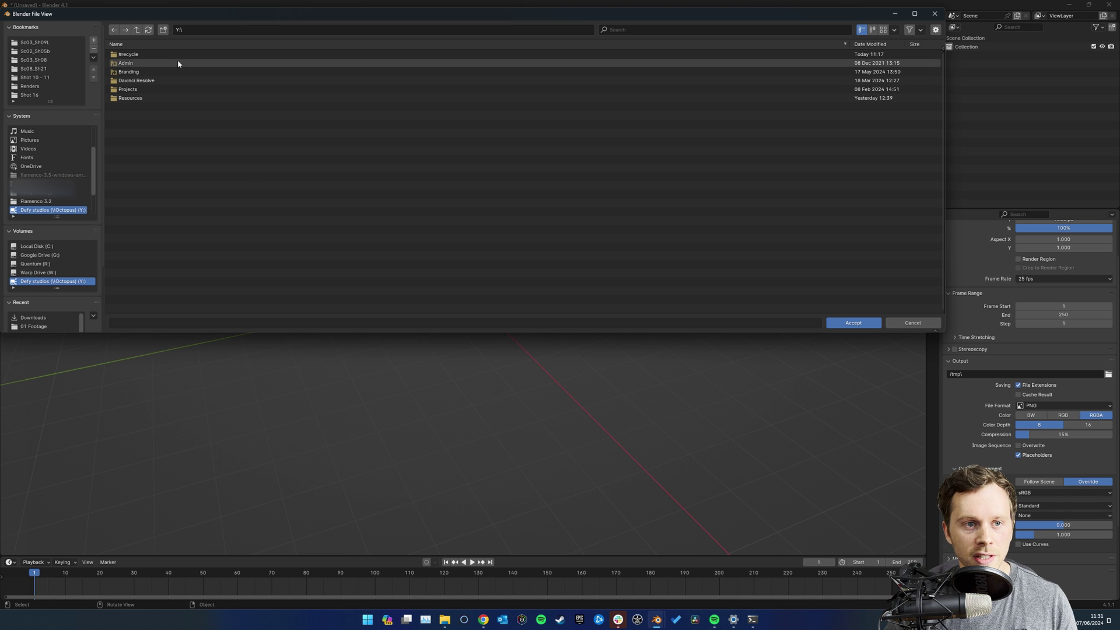
key("Return")
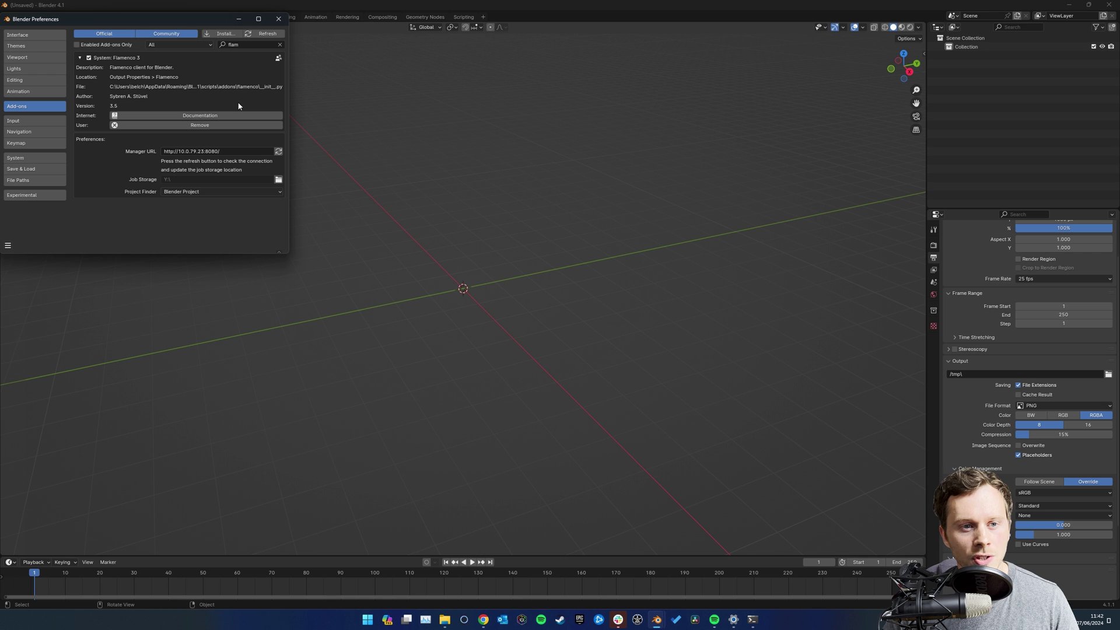
left_click(278, 19)
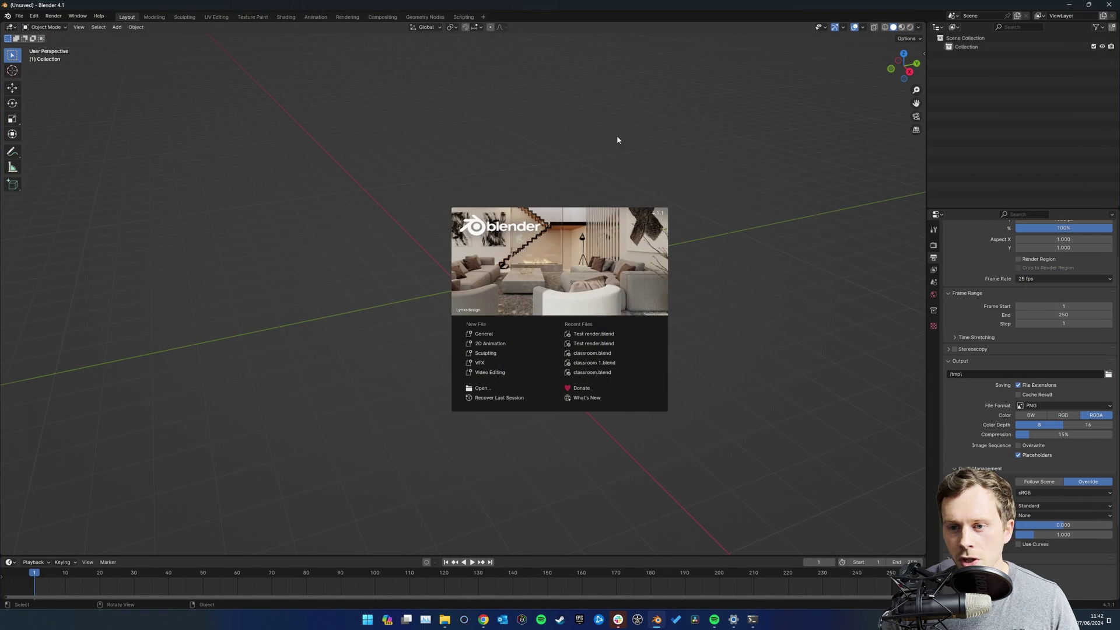
left_click(617, 140)
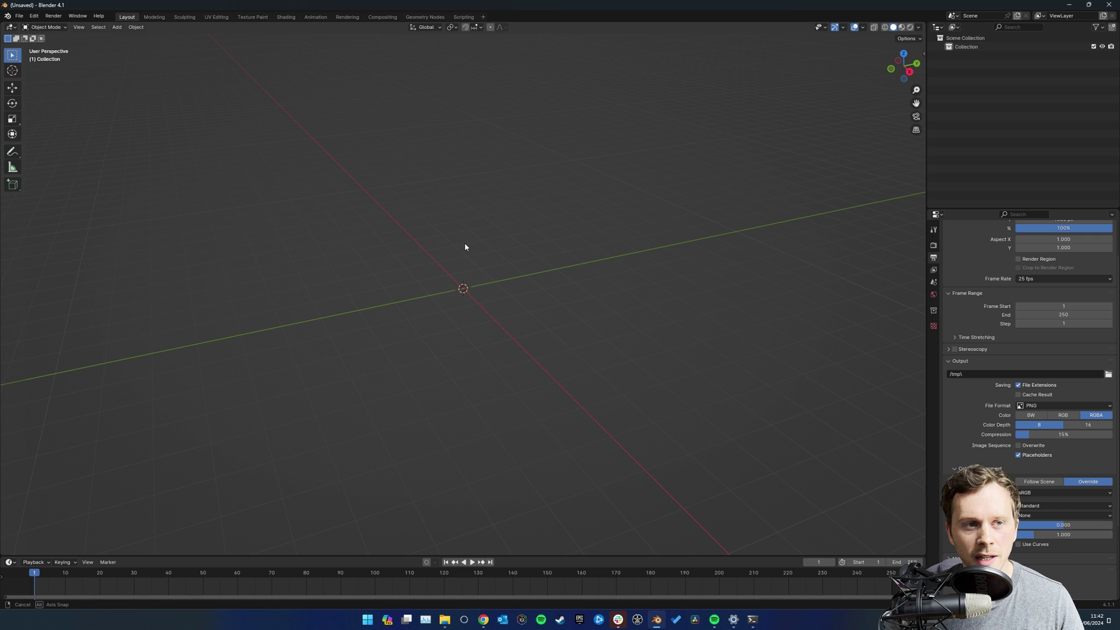
middle_click_drag(466, 243, 484, 259)
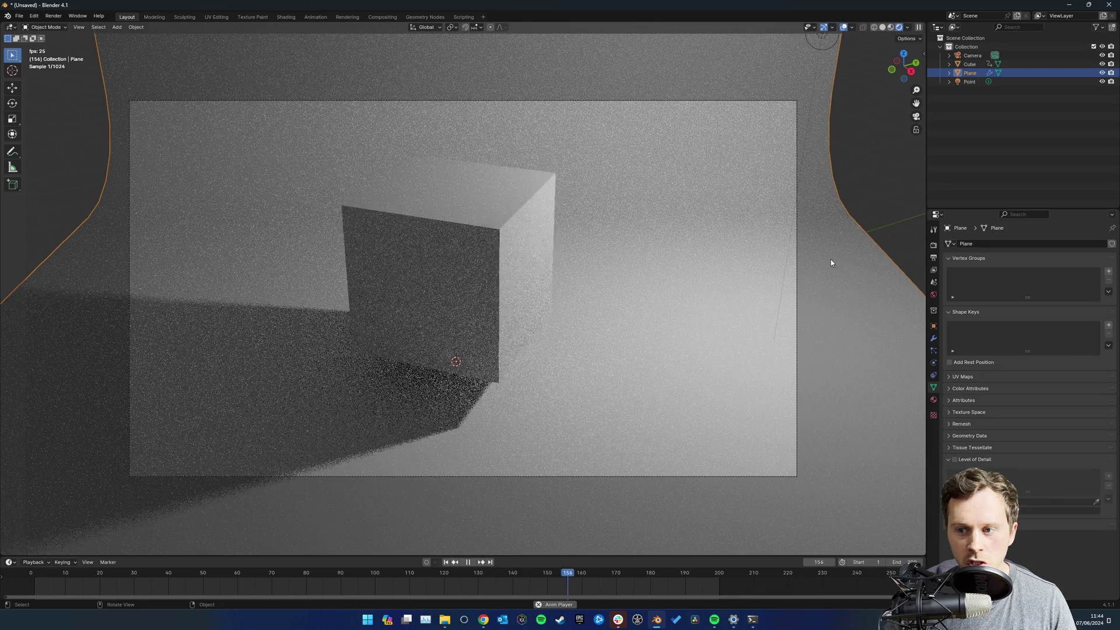
Stop the animation playback and review the scene's Cycles render settings and output properties
key("space")
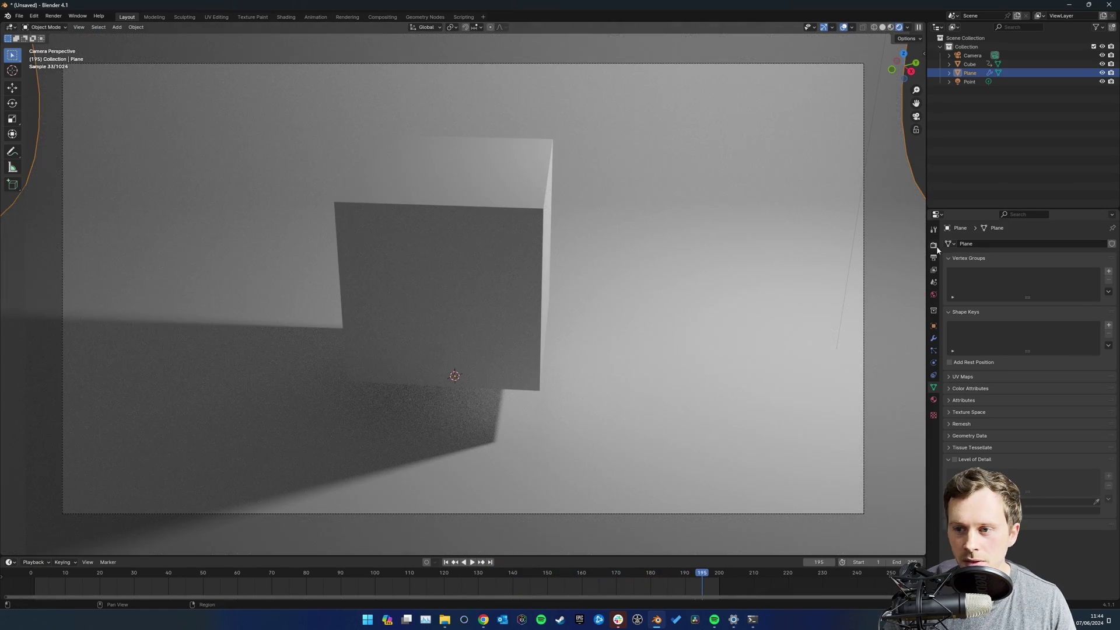
left_click(933, 245)
scroll(999, 371, "up", 3)
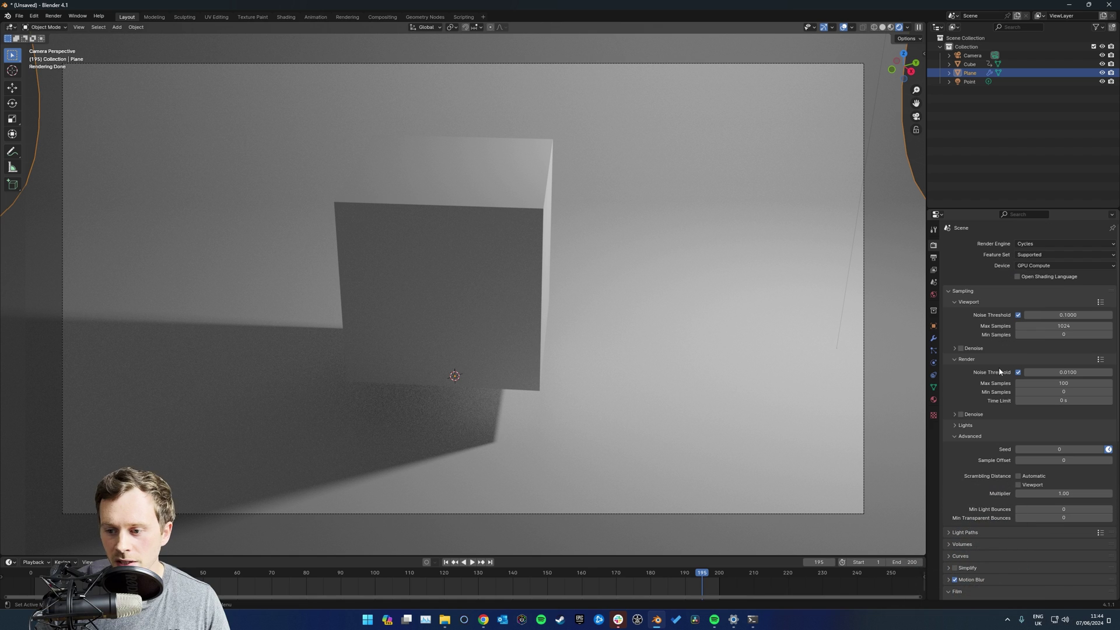
left_click(960, 292)
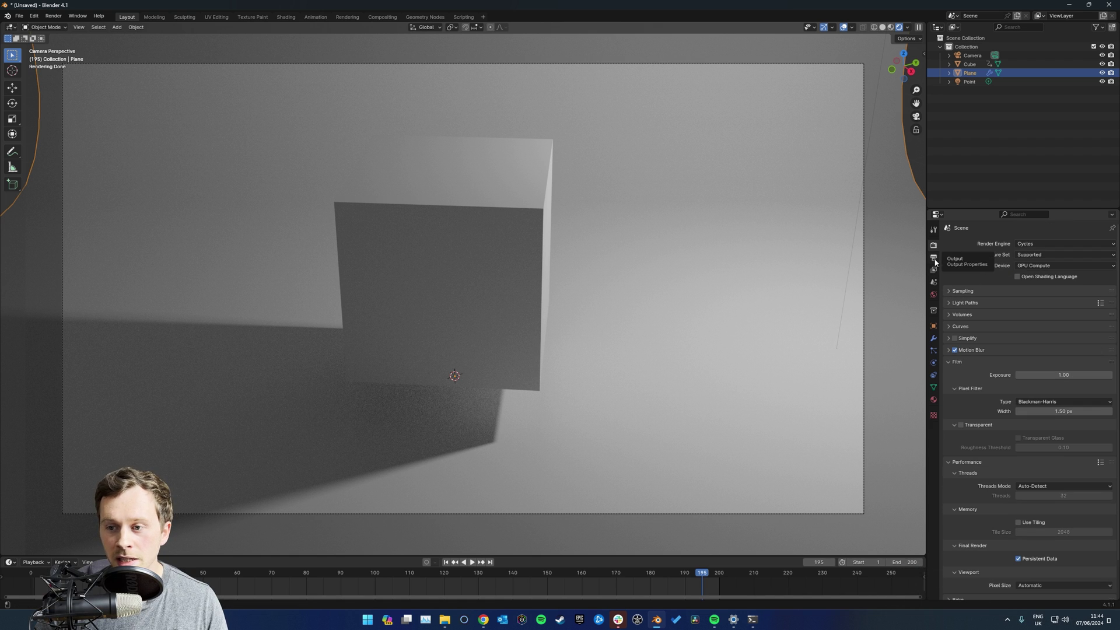
left_click(934, 257)
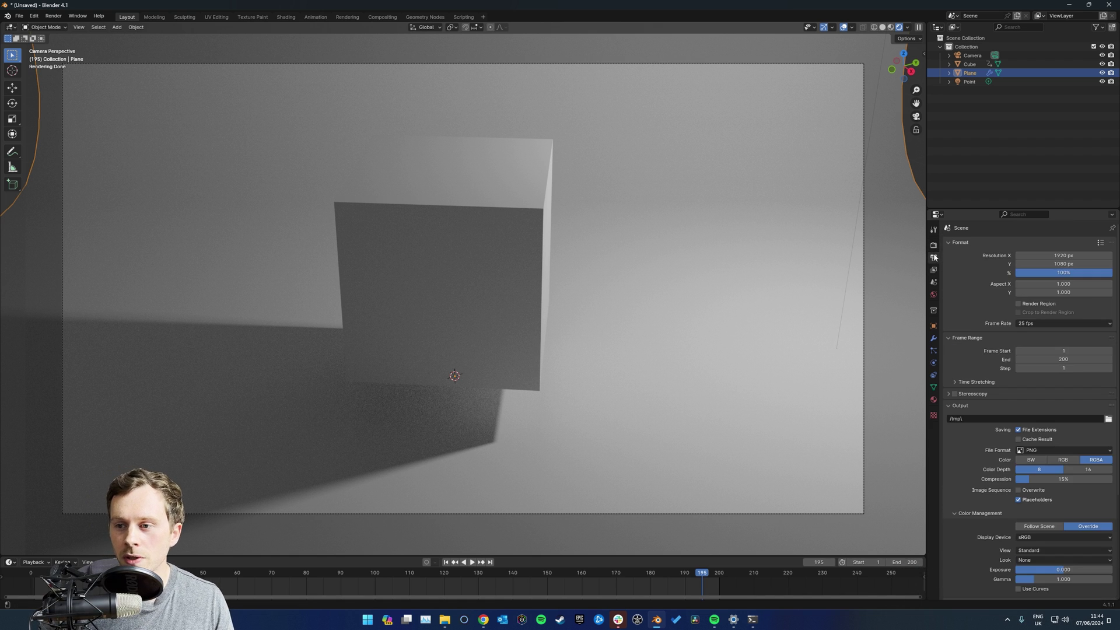
Start saving the scene under a new name and create a Test Project folder in Y:\Resources\Blender\Flamenco
scroll(985, 359, "down", 5)
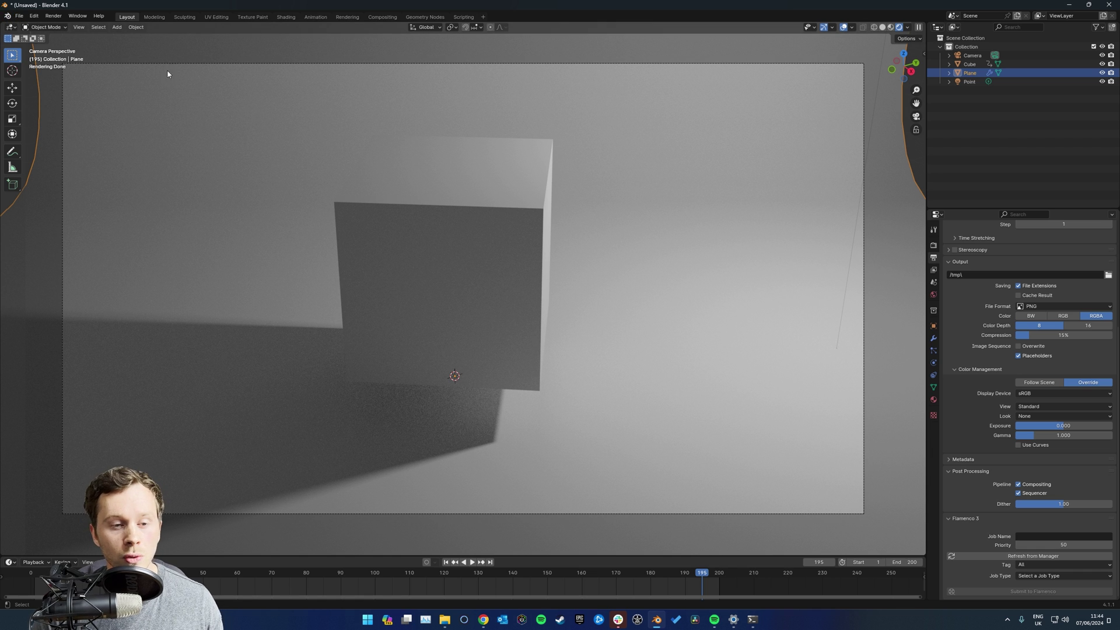
left_click(20, 16)
left_click(37, 90)
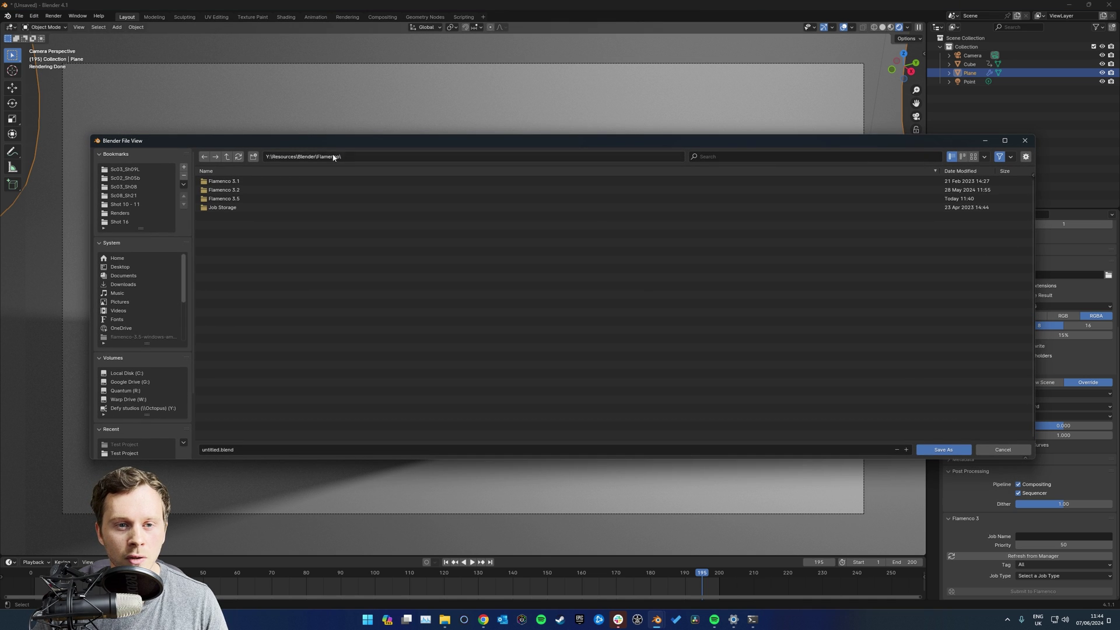
right_click(208, 220)
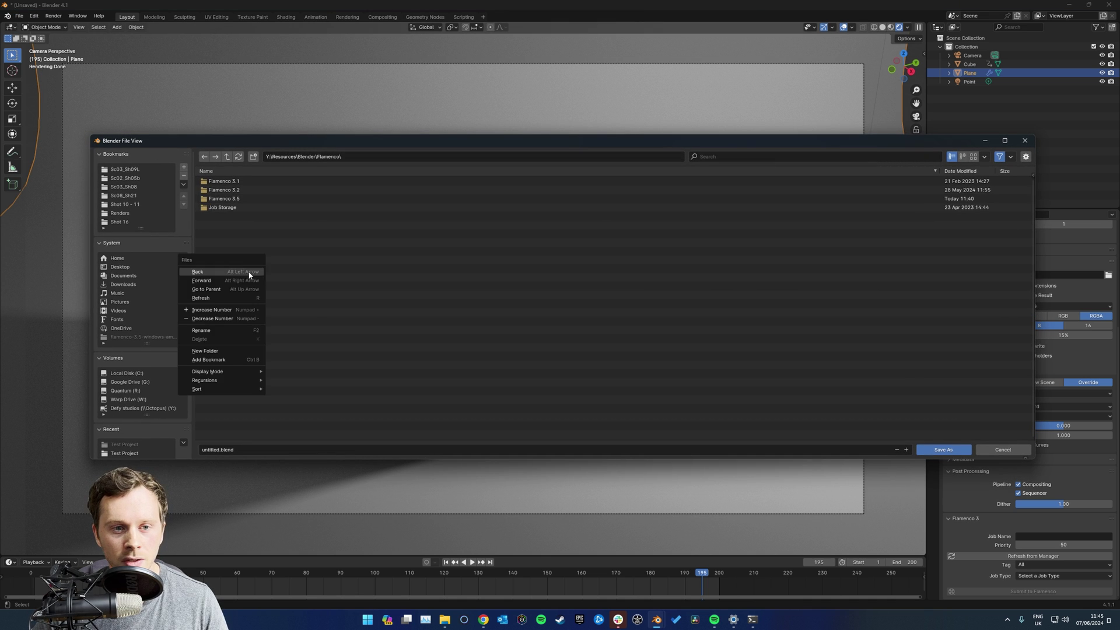
left_click(216, 352)
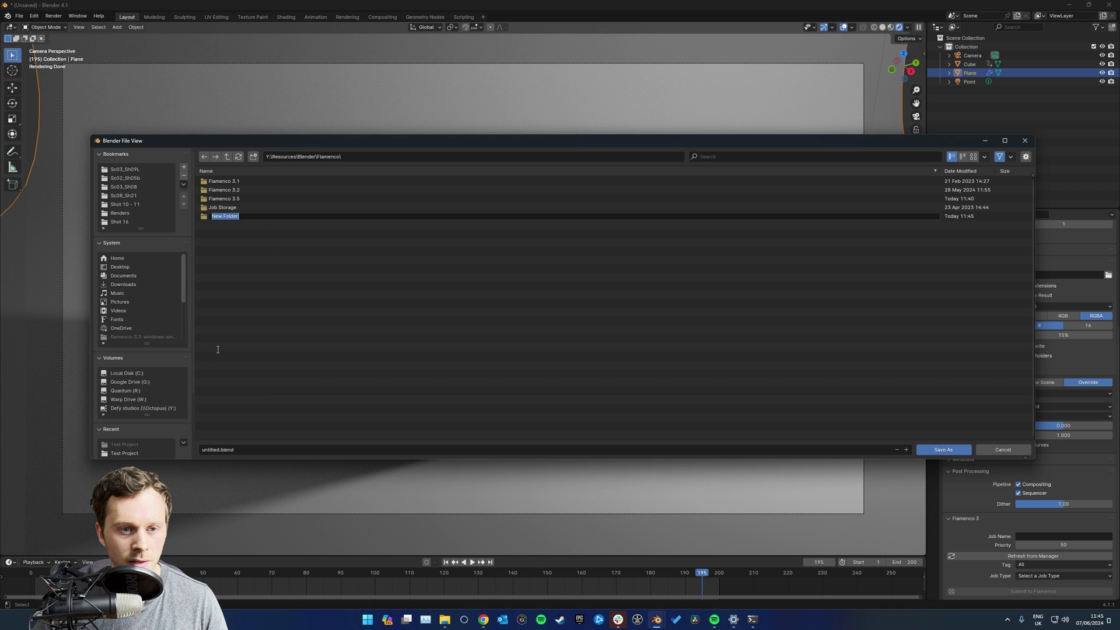
type("Test Project")
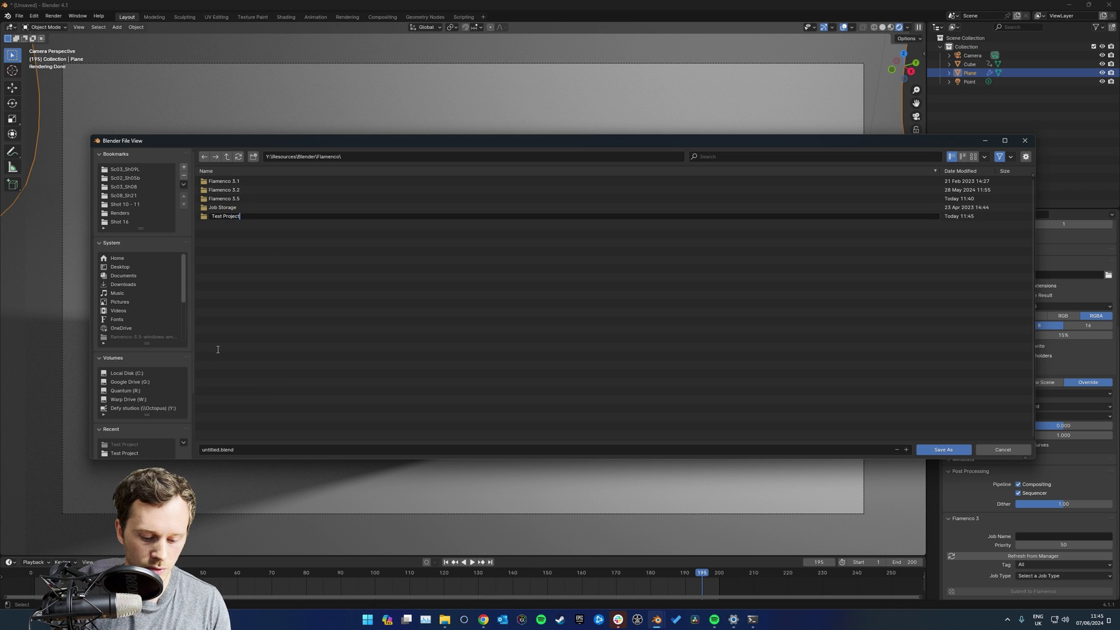
key("Return")
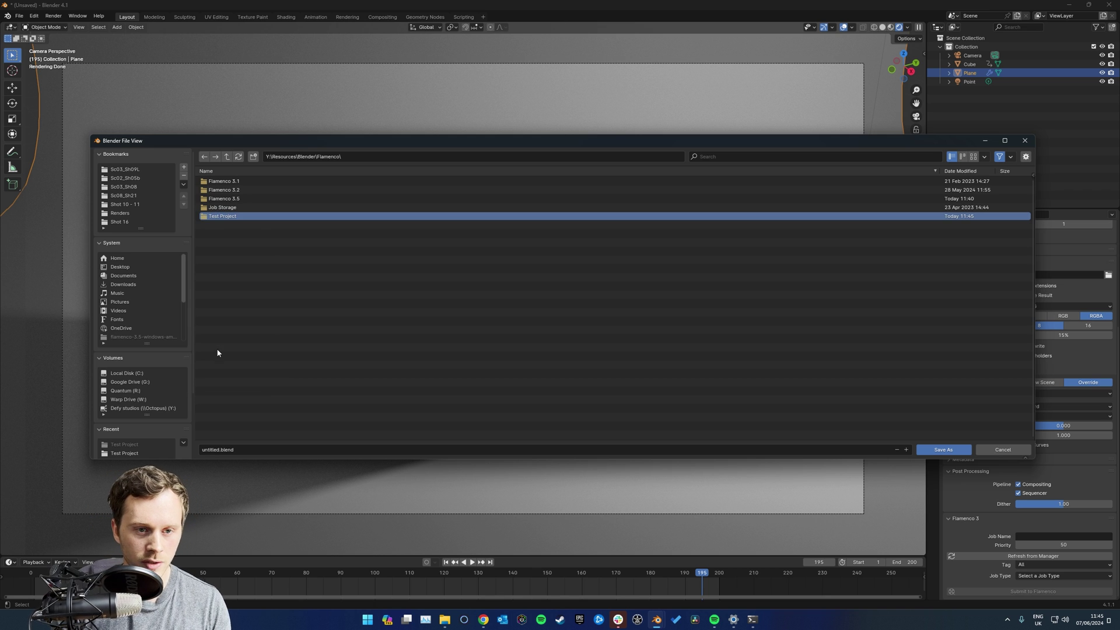
Save the scene as Test Project.blend inside the new Test Project folder
double_click(250, 218)
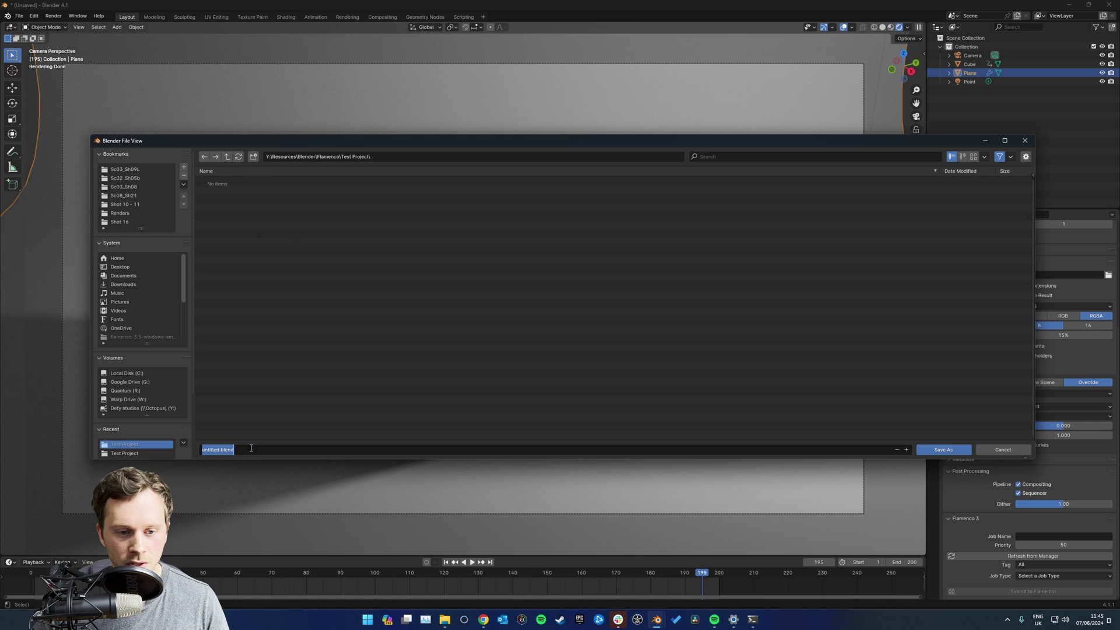
type("Test Proje")
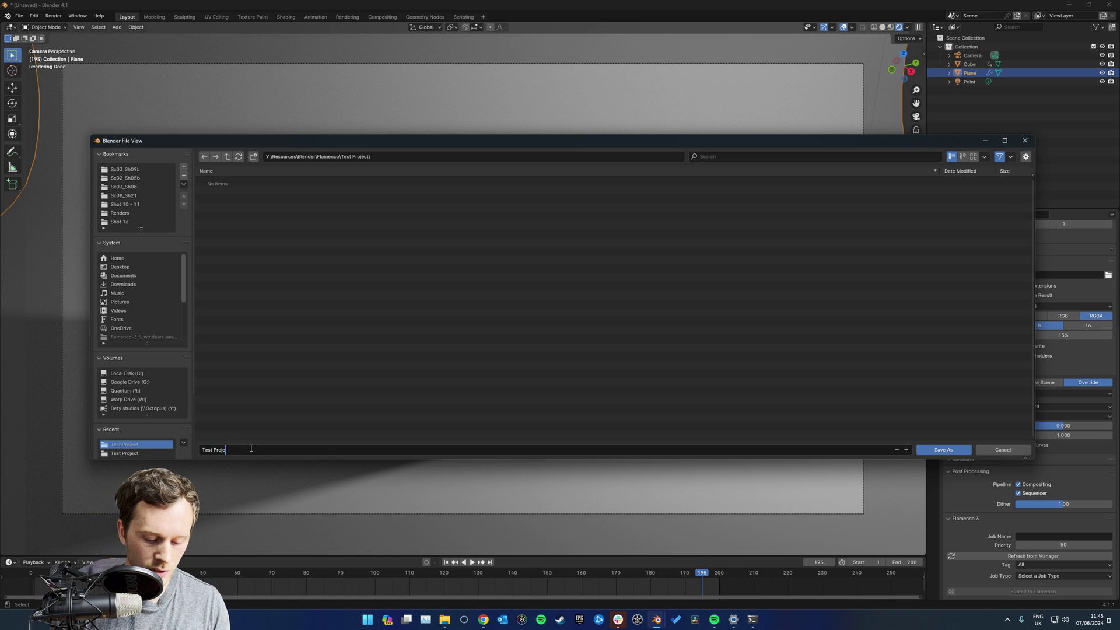
type("ct.blend")
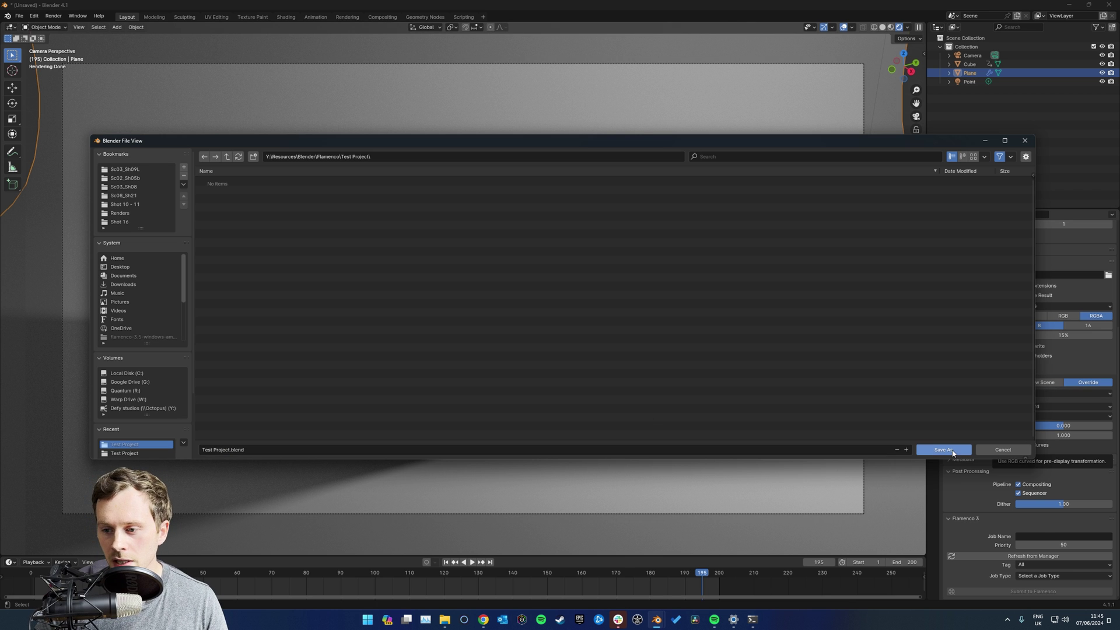
left_click(951, 450)
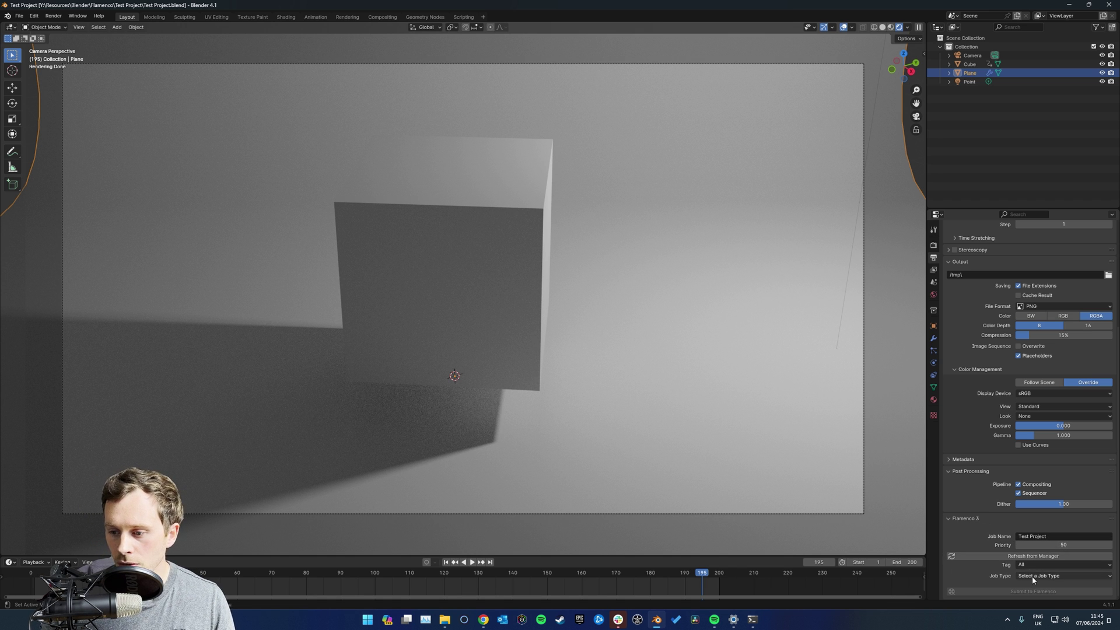
Set the Flamenco job type to Simple Blender Render and the chunk size to 15
left_click(1059, 577)
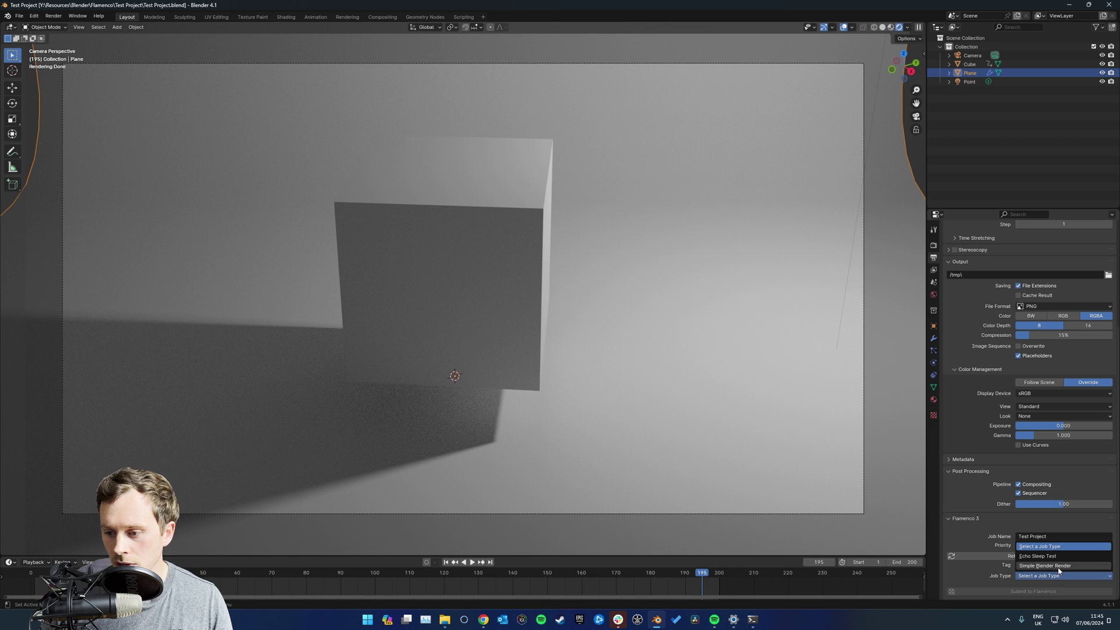
left_click(1059, 567)
scroll(967, 563, "down", 2)
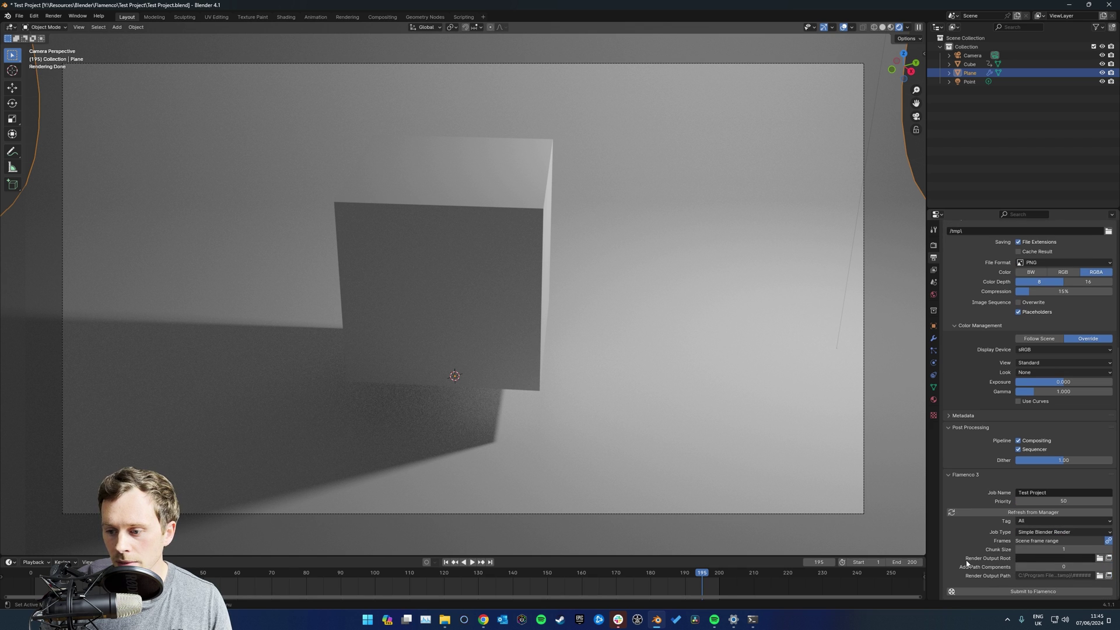
left_click(1065, 549)
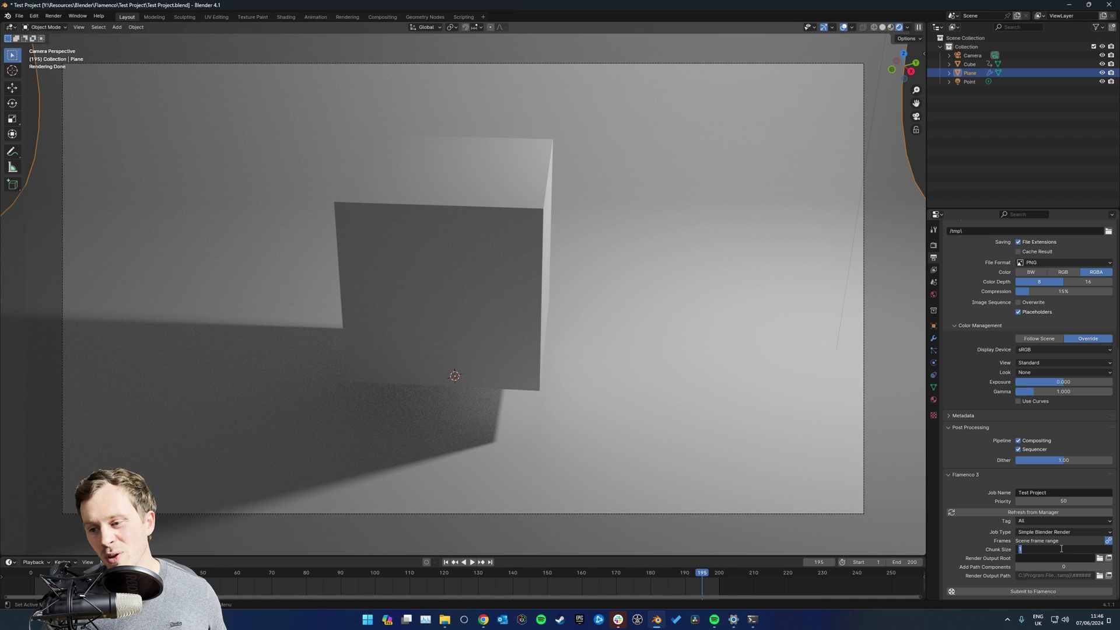
key("Return")
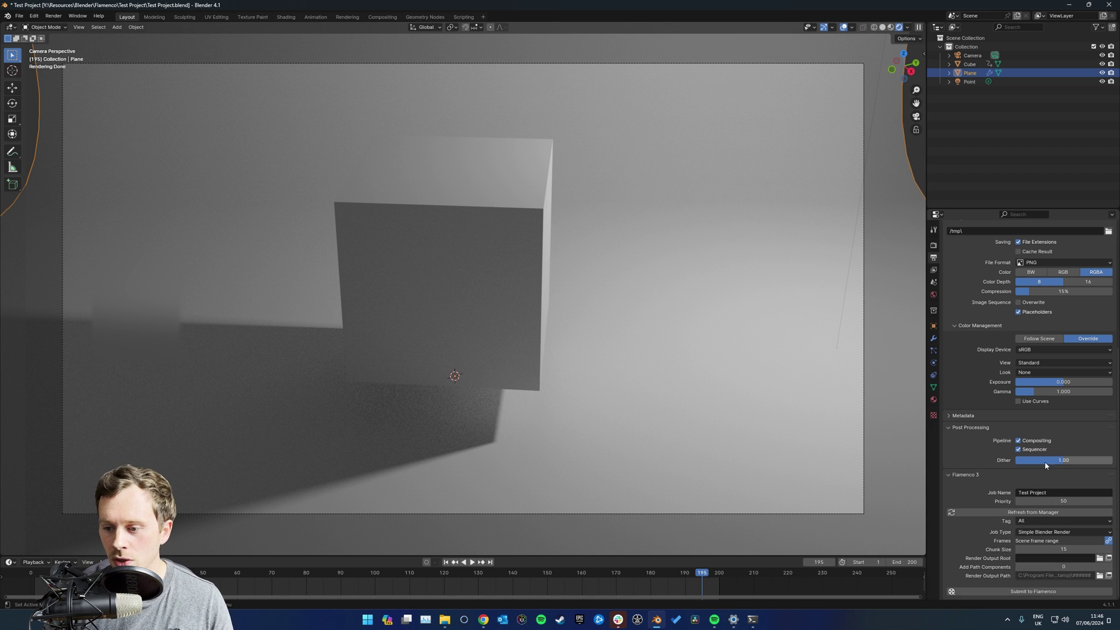
Set the job's Render Output Root to the Test Project folder in Y:\Resources\Blender\Flamenco
left_click(1100, 559)
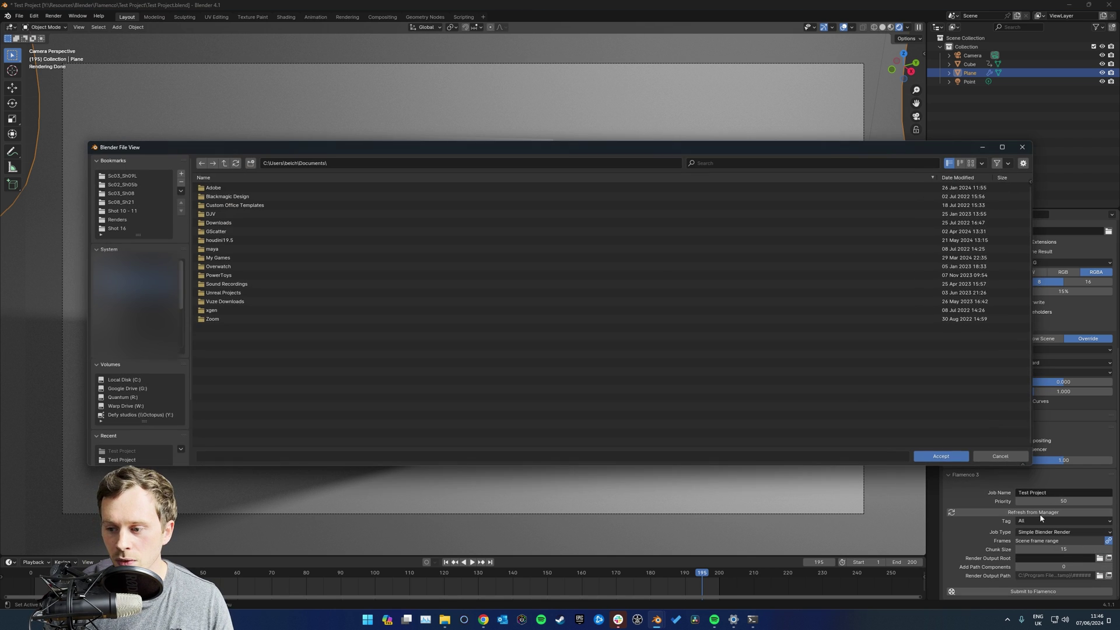
left_click(152, 414)
left_click(218, 224)
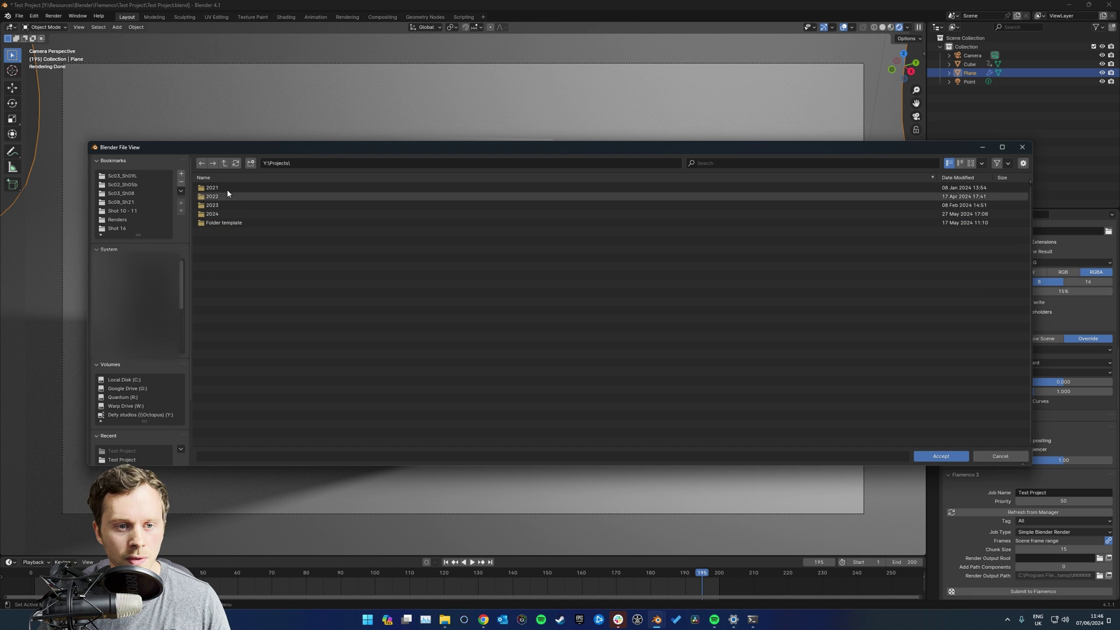
key("BackSpace")
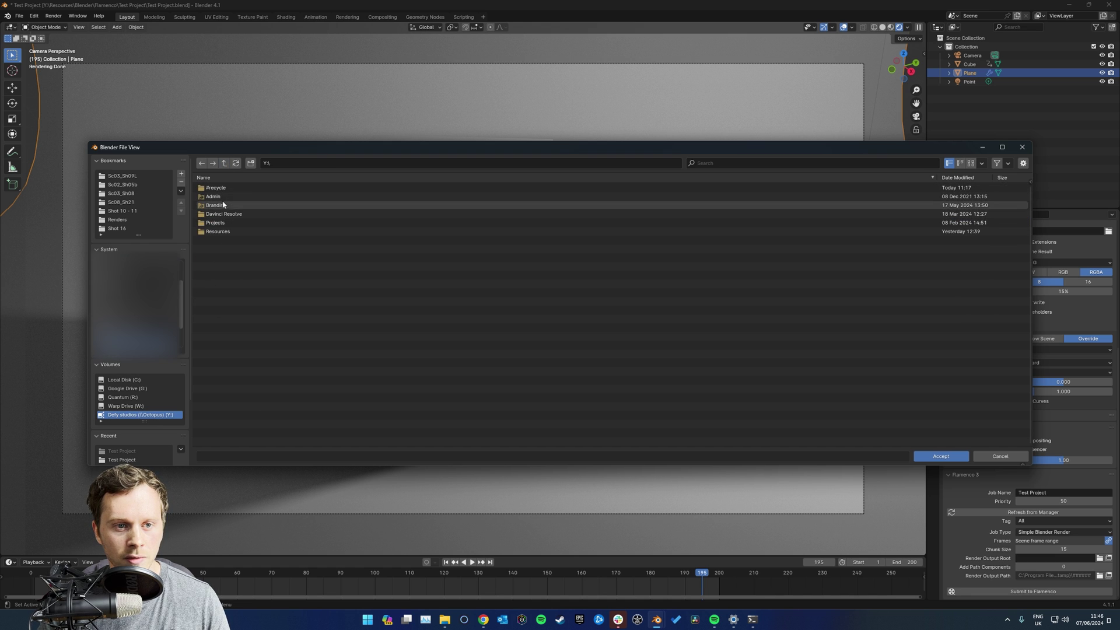
left_click(217, 231)
left_click(220, 224)
left_click(222, 231)
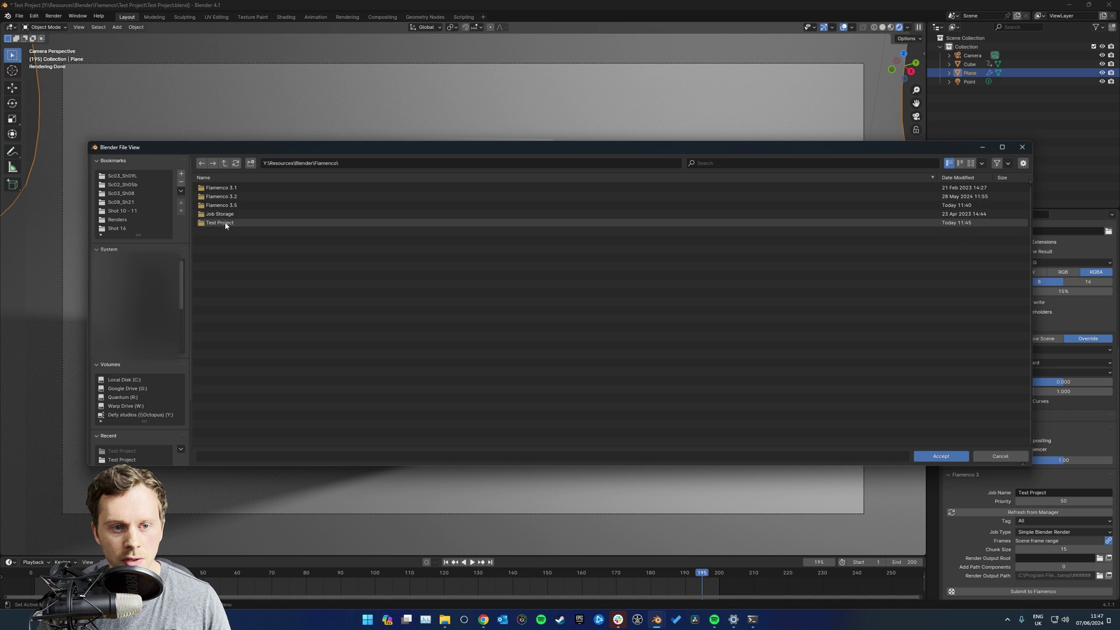
left_click(225, 223)
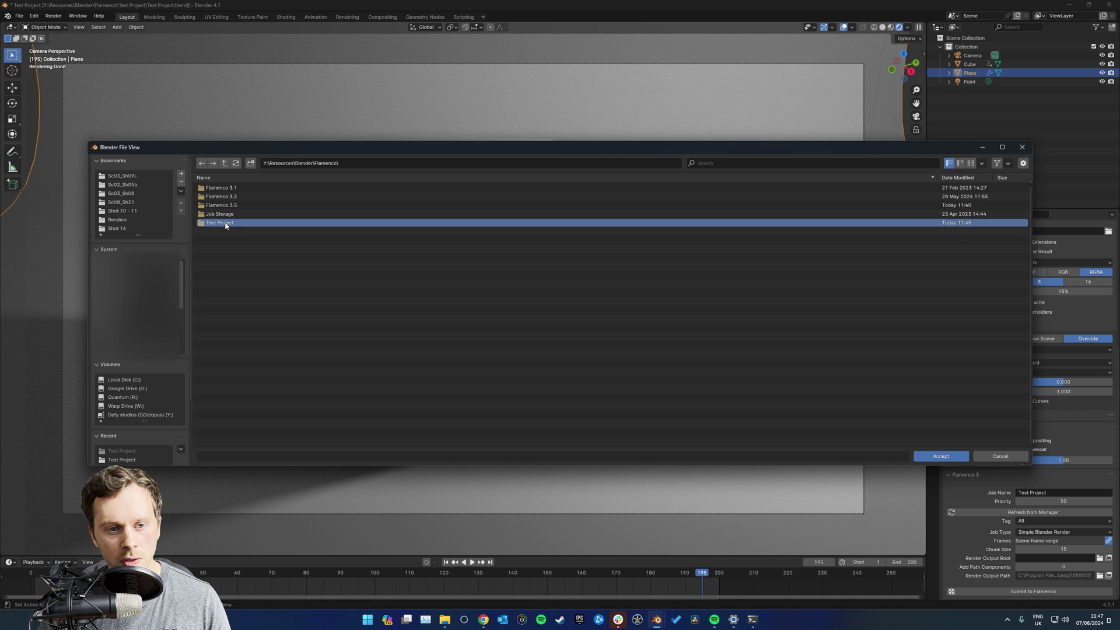
left_click(940, 456)
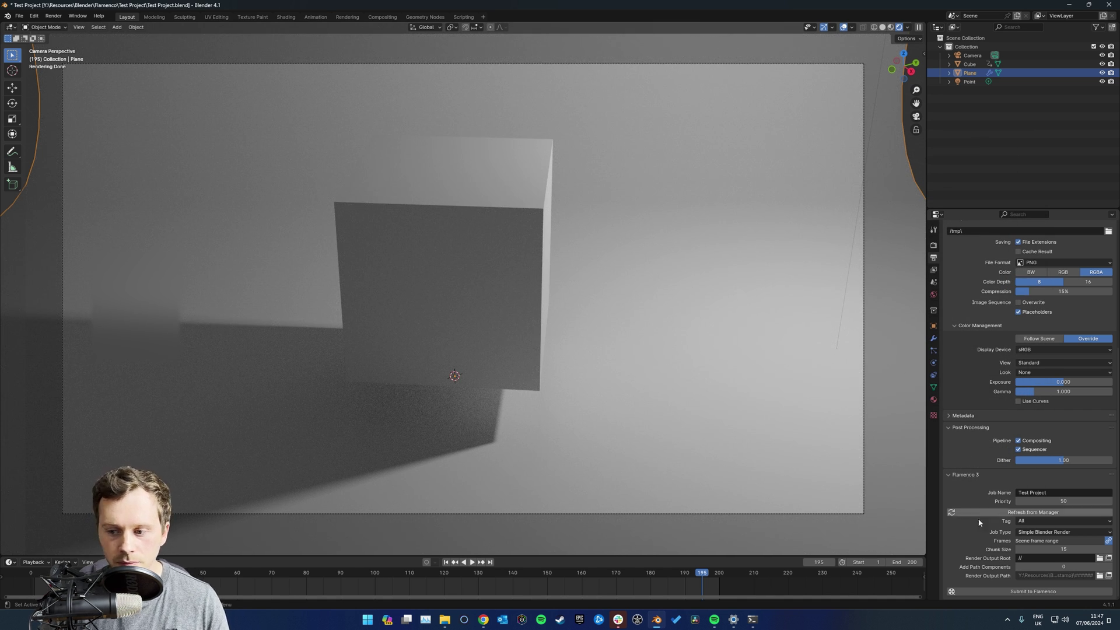
Submit the Test Project job to Flamenco
left_click(1026, 592)
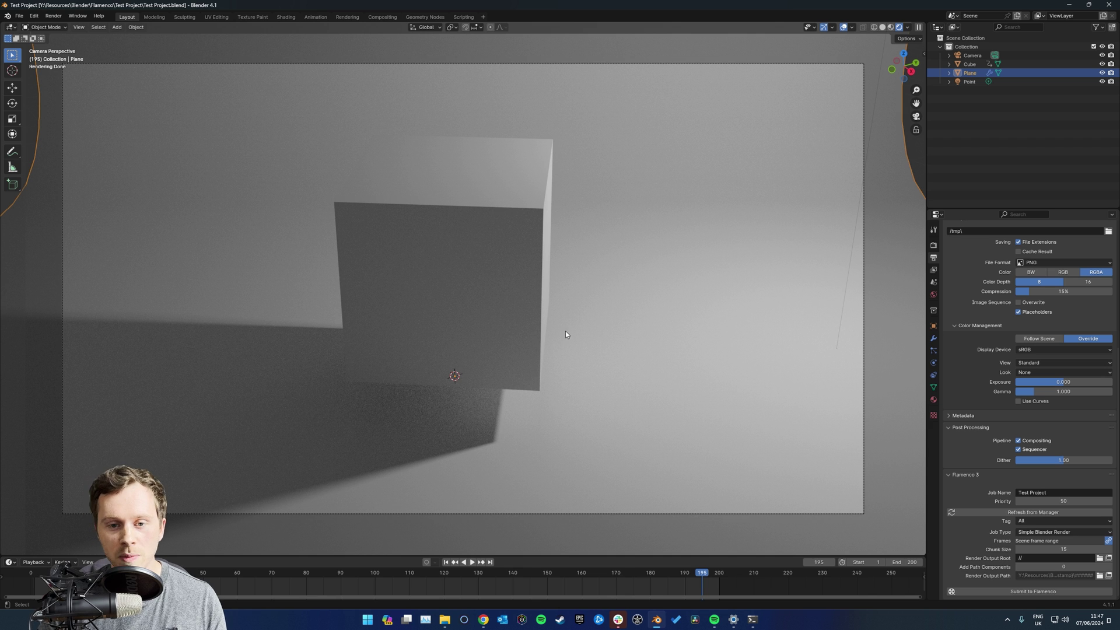
scroll(565, 332, "down", 1)
scroll(568, 339, "up", 1)
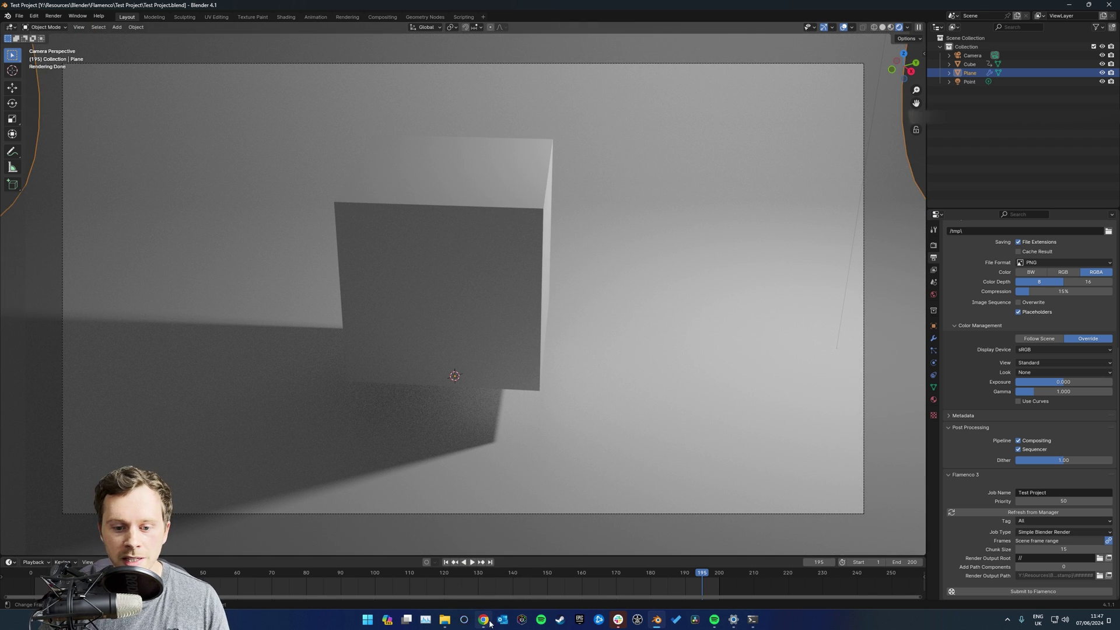
Switch to Flamenco Manager in Chrome and inspect the Test Project job, its render-1-15 task and the task log
left_click(483, 620)
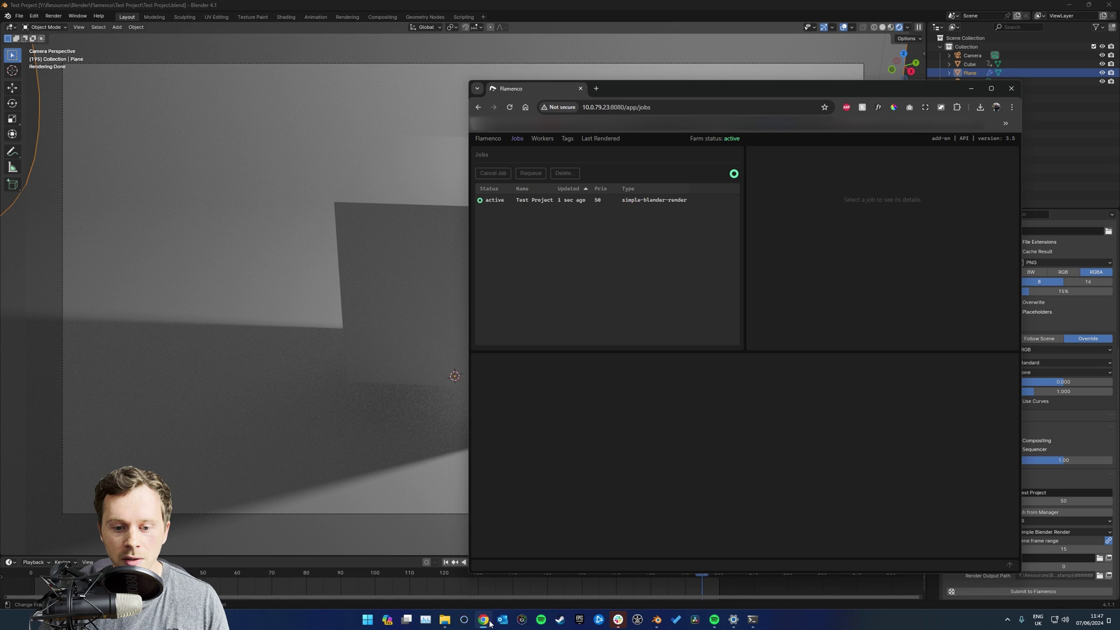
double_click(632, 88)
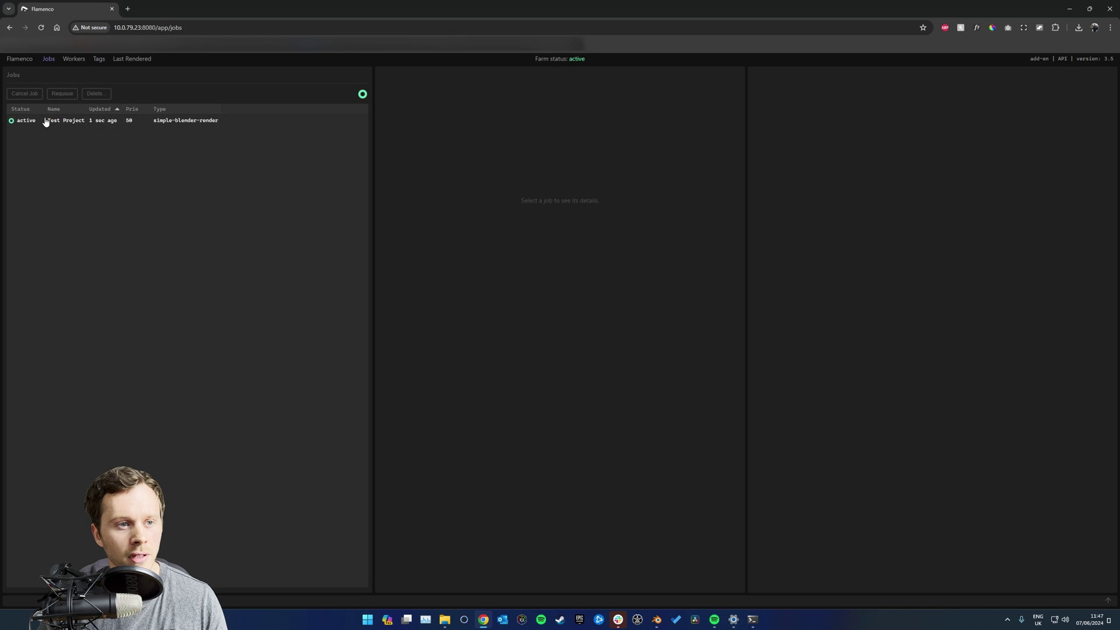
left_click(51, 122)
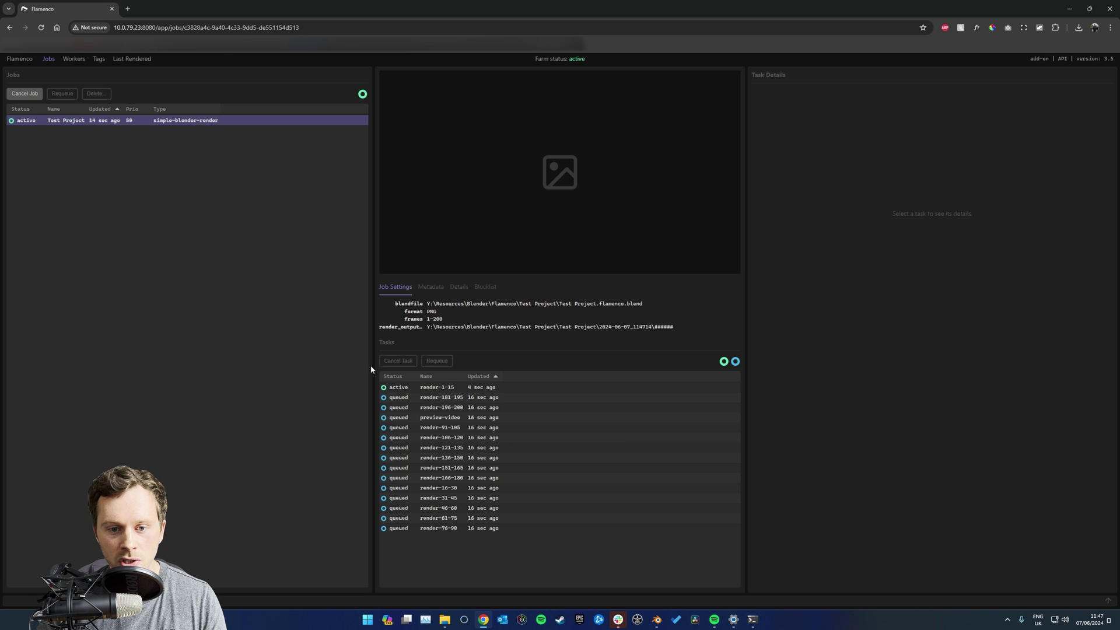
left_click(430, 388)
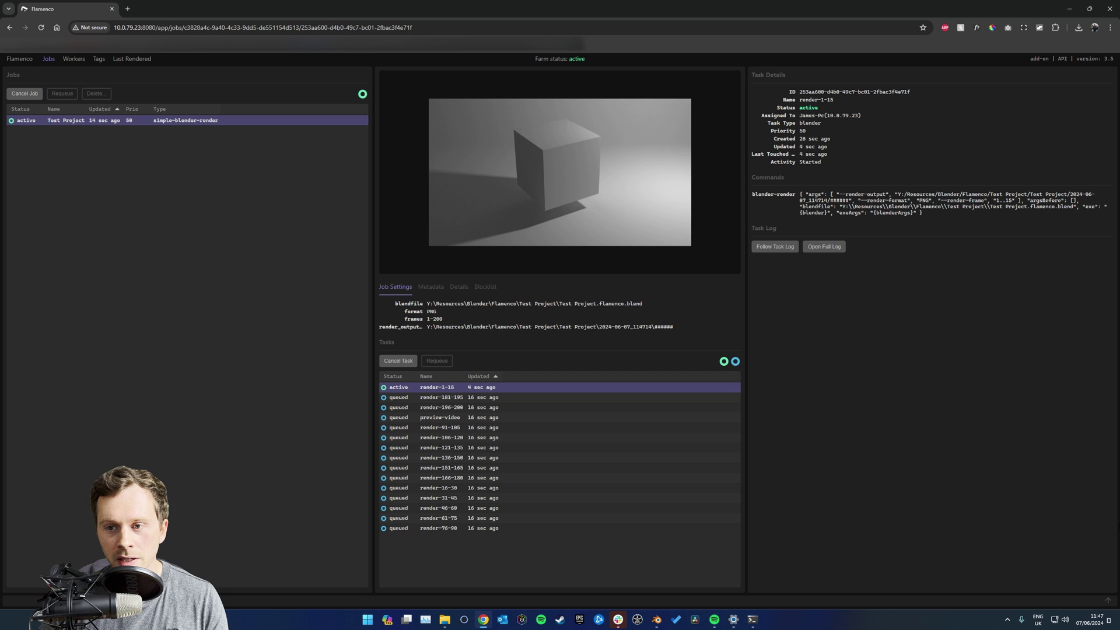
left_click(1111, 601)
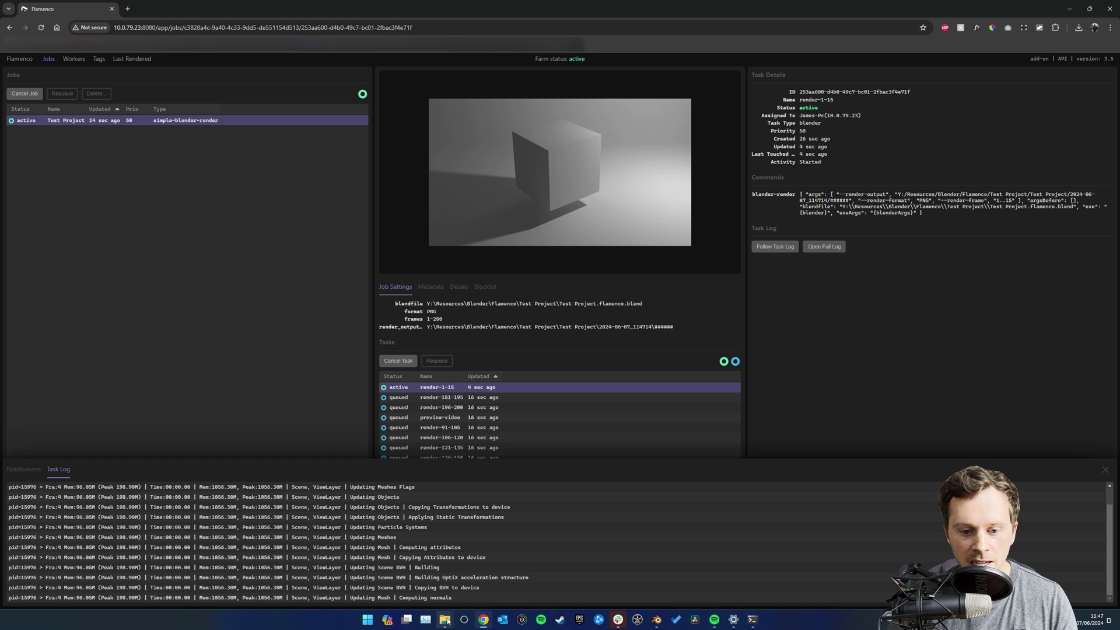
In File Explorer, open the 2024-06-07_114714 output folder within Test Project and select all rendered PNG frames to check them
mouse_move(447, 621)
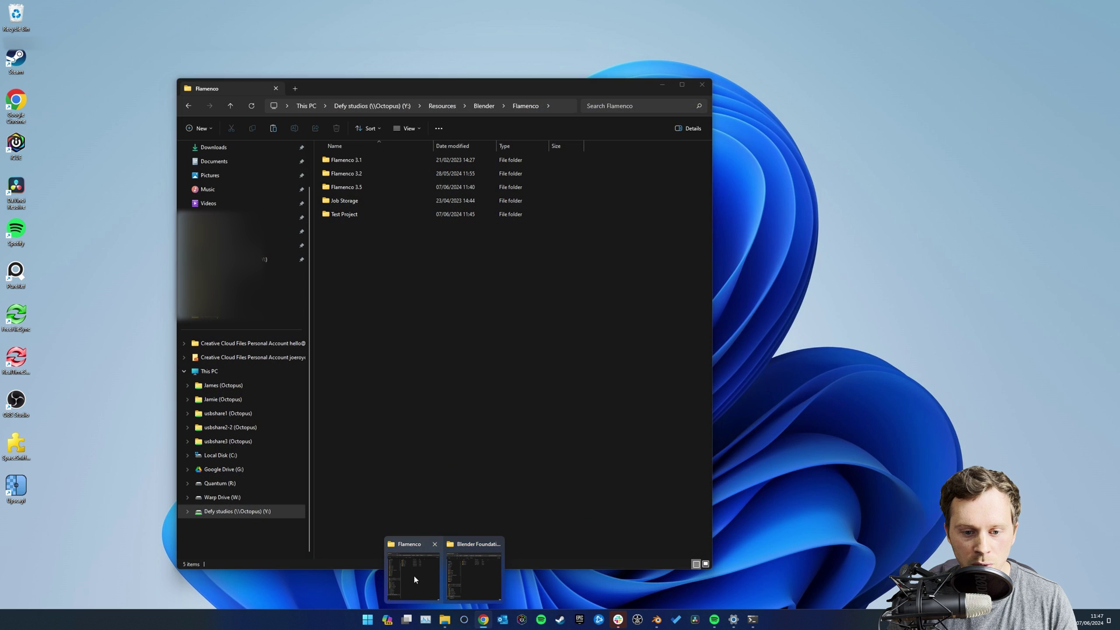
left_click(415, 575)
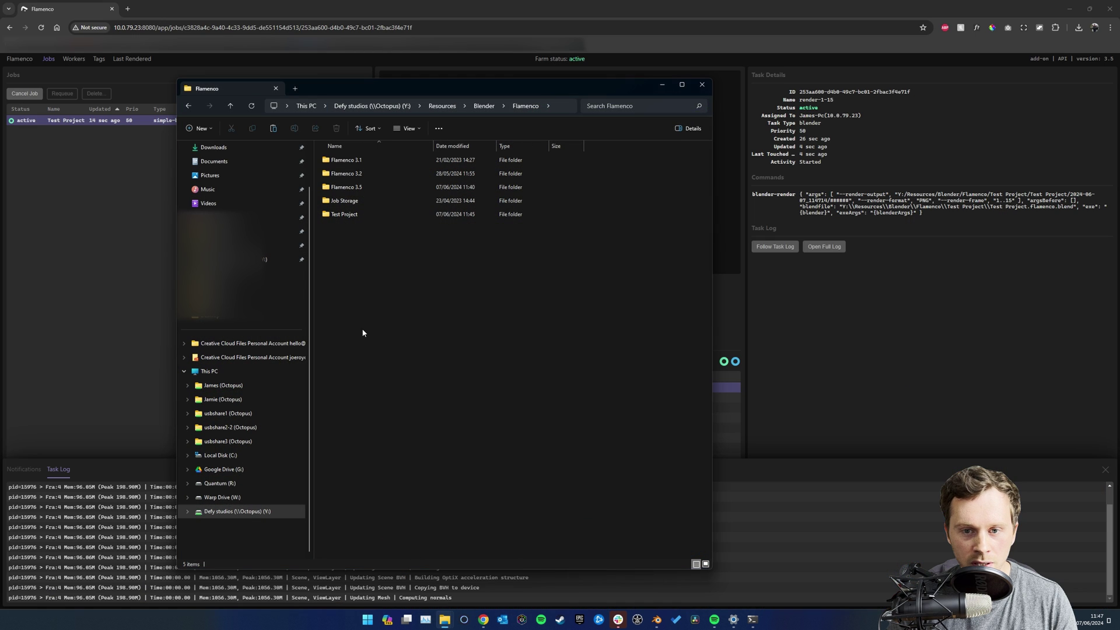
double_click(350, 215)
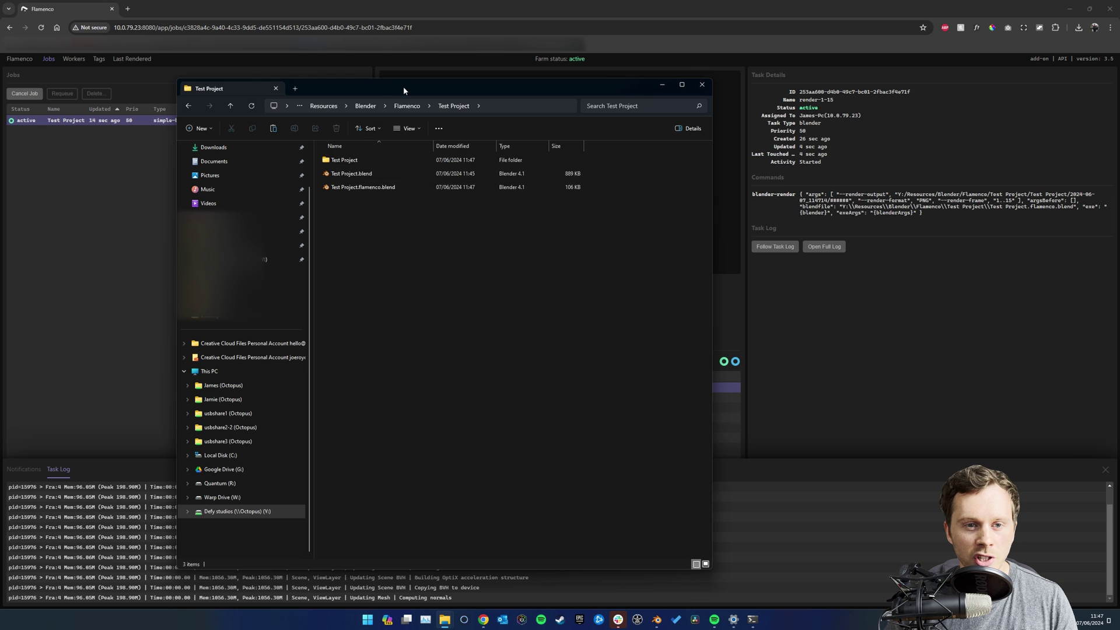
left_click_drag(403, 86, 674, 86)
double_click(619, 159)
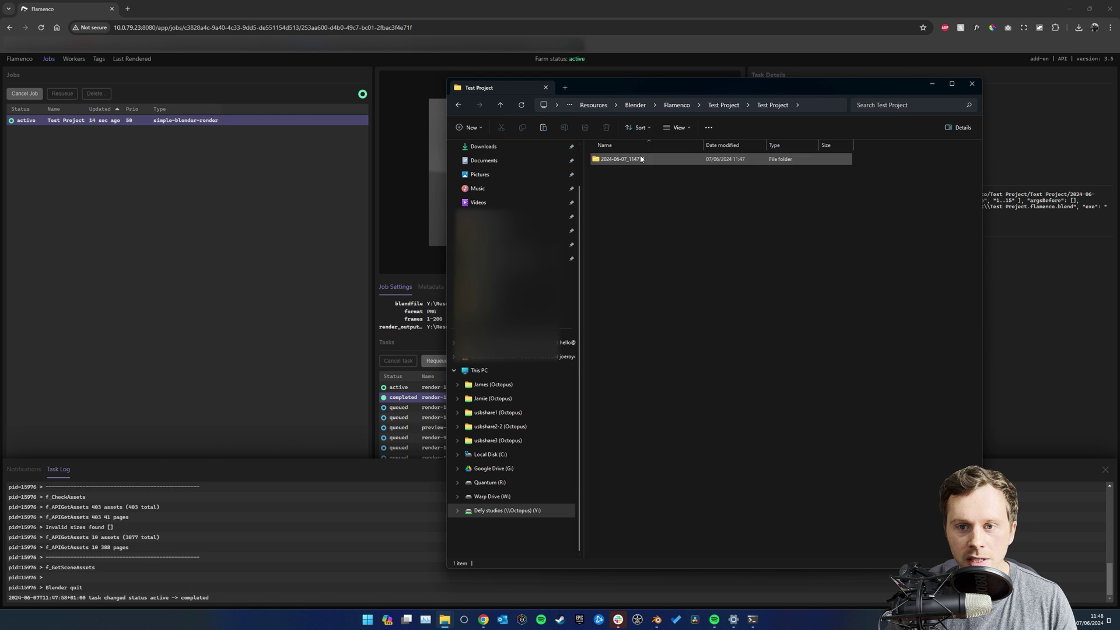
left_click_drag(623, 196, 660, 150)
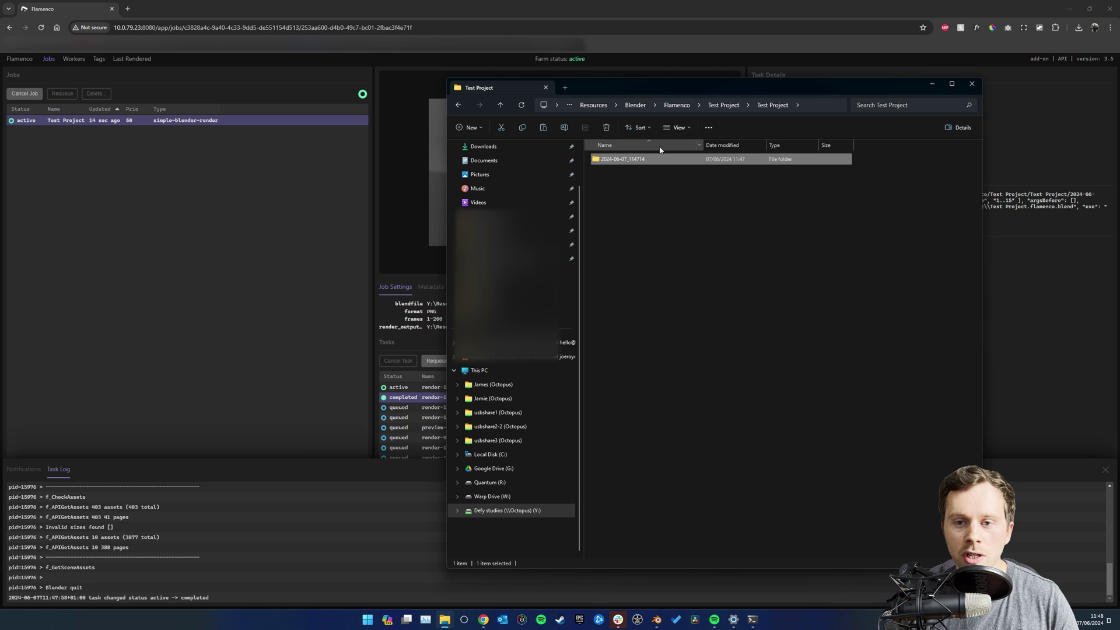
double_click(660, 159)
left_click_drag(662, 420, 607, 152)
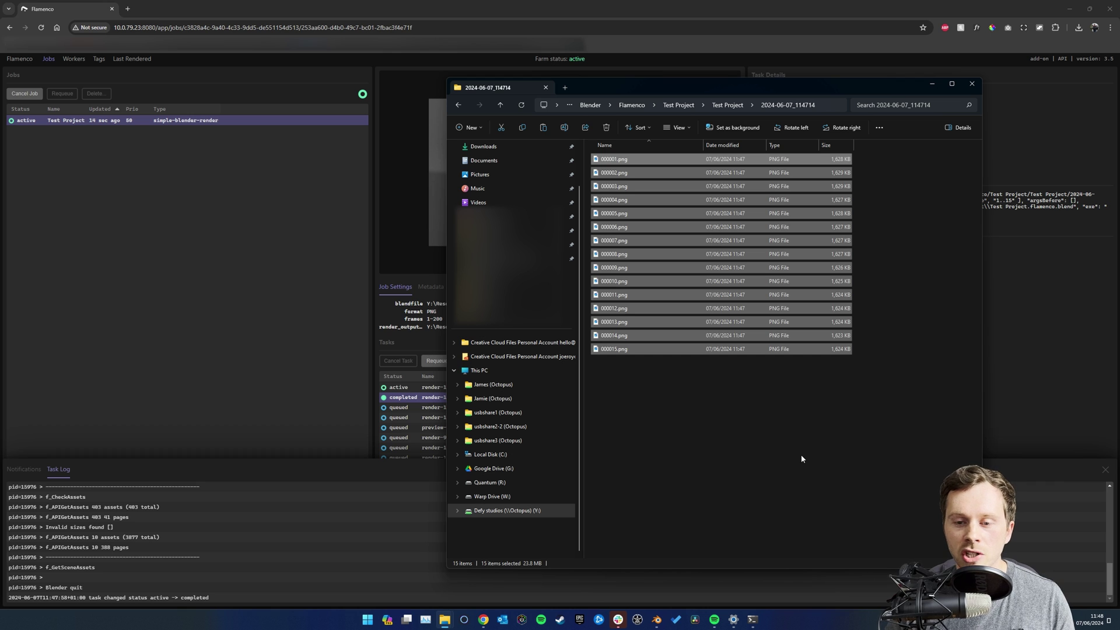
left_click(801, 458)
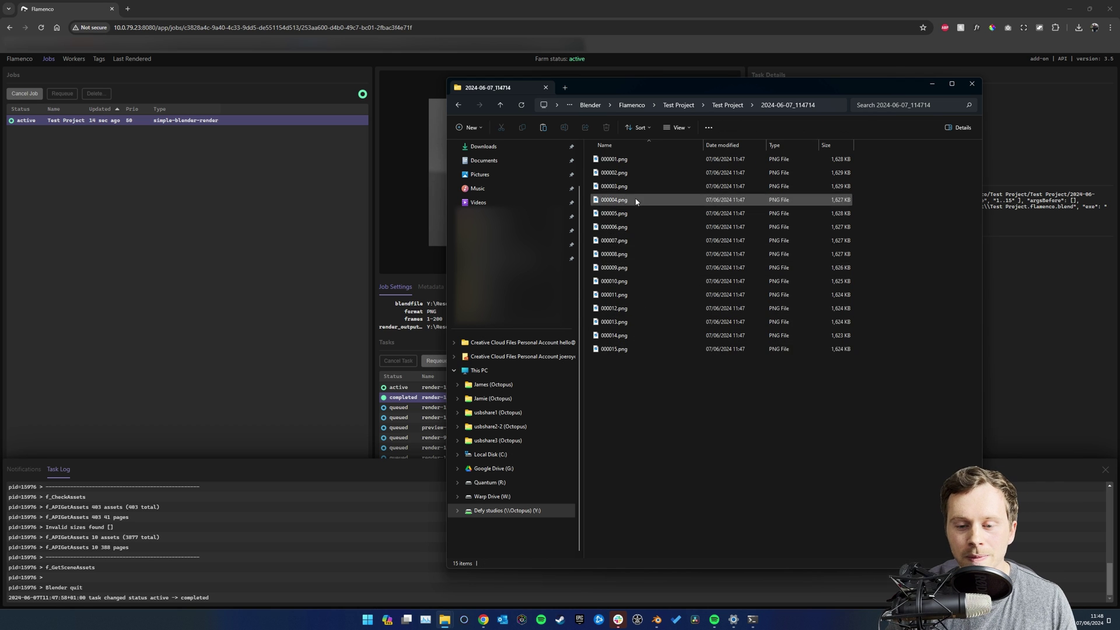
left_click_drag(645, 413, 644, 159)
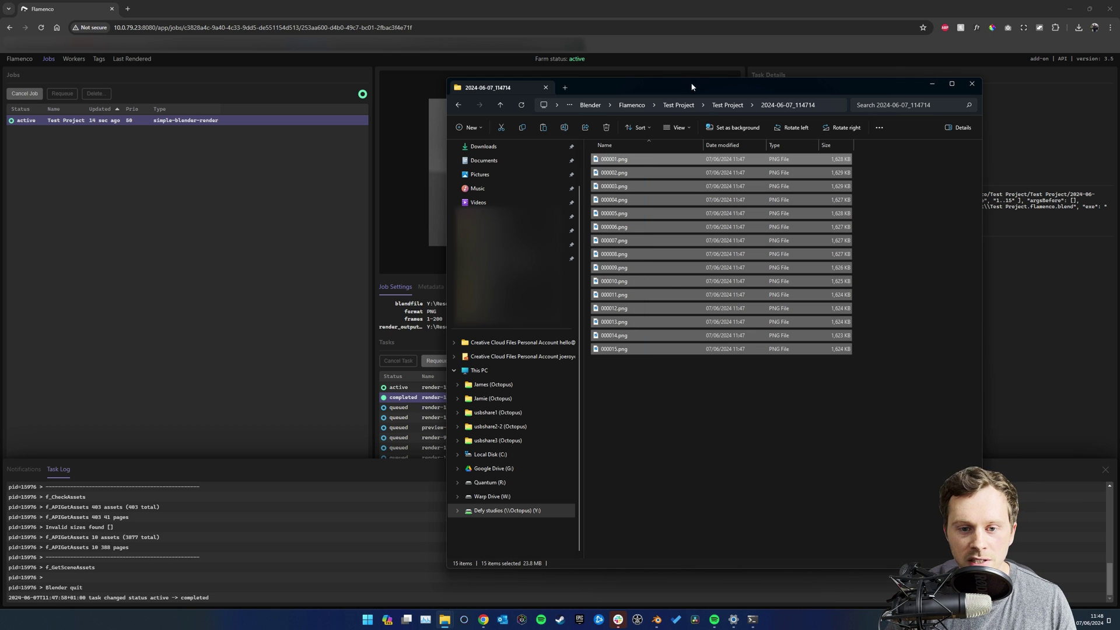
Check the newest rendered PNG frames in the output folder alongside the Flamenco job preview
left_click_drag(692, 87, 848, 77)
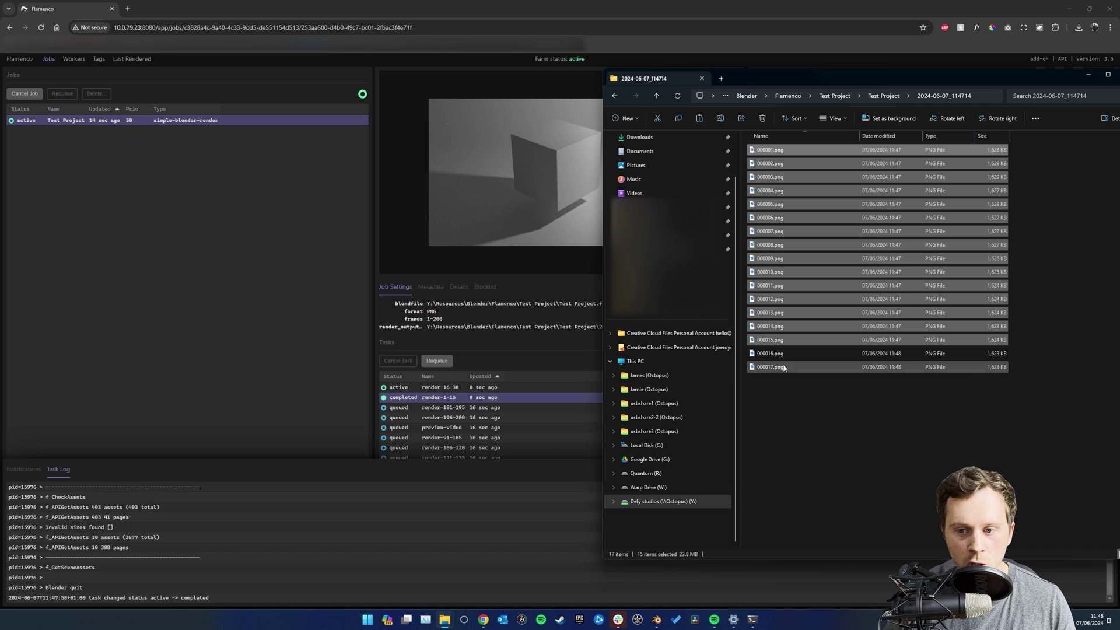
left_click(786, 352)
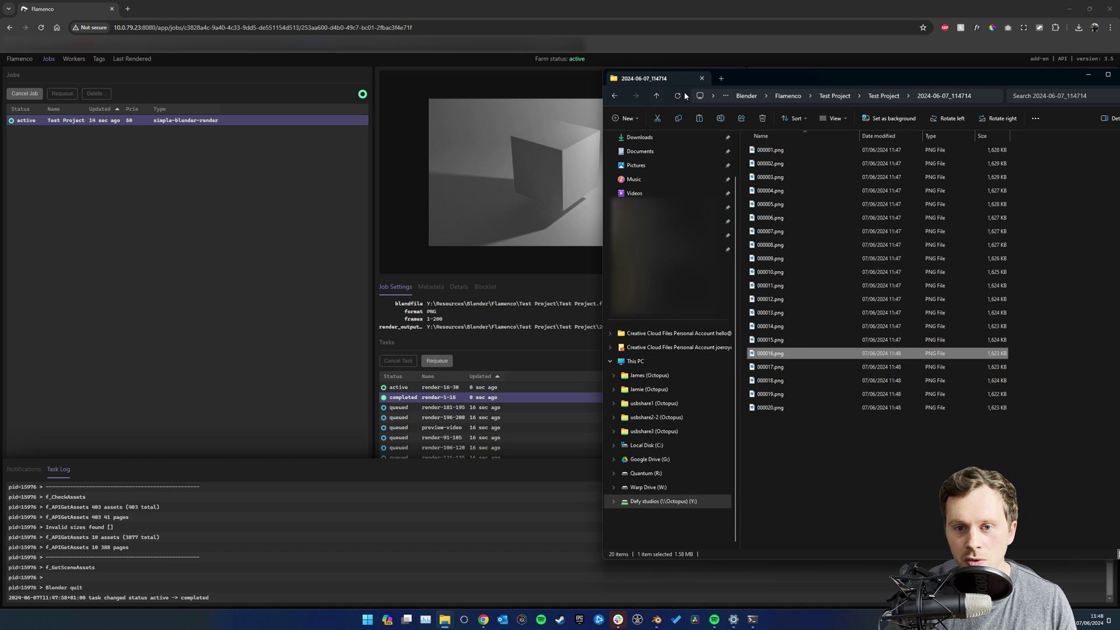
left_click_drag(761, 78, 806, 143)
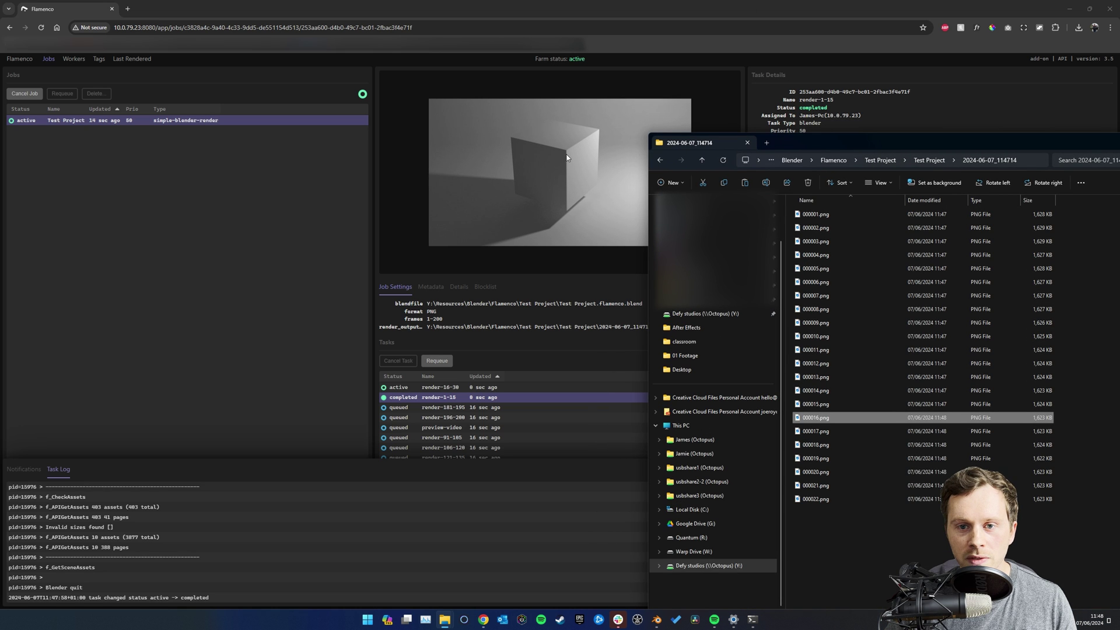
Return to Flamenco Manager in Chrome and view the last rendered image and the list of workers
left_click(317, 212)
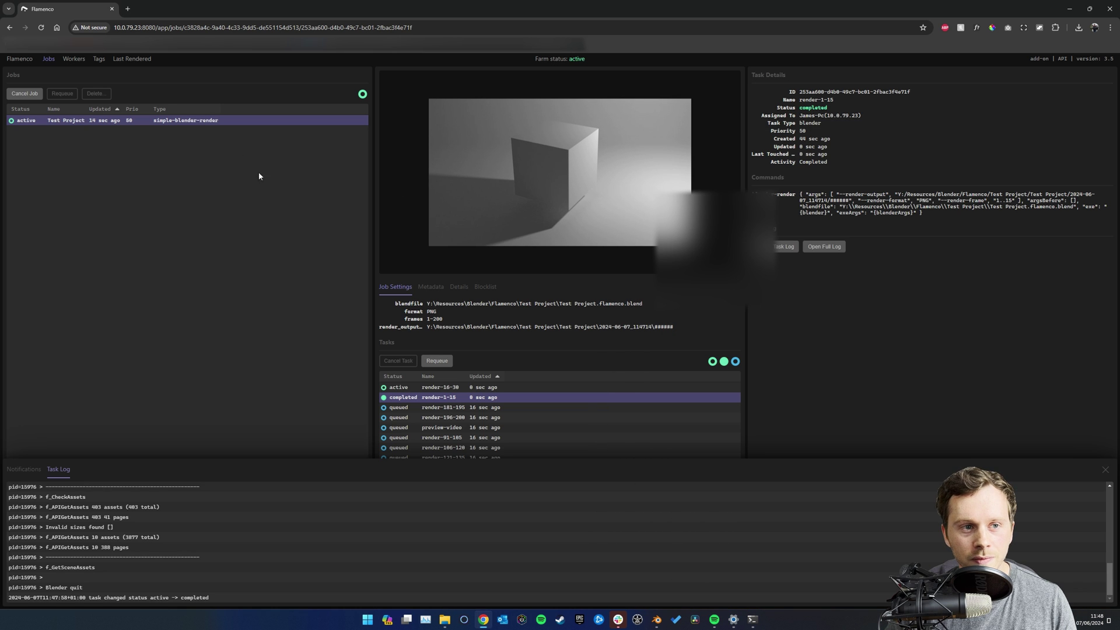
left_click(135, 60)
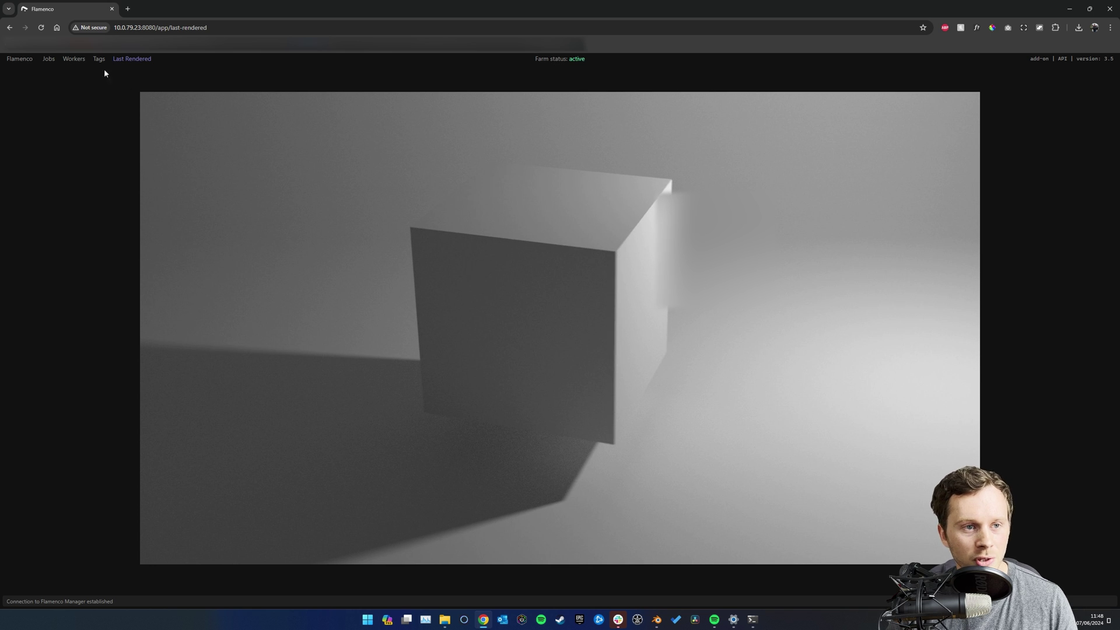
left_click(74, 61)
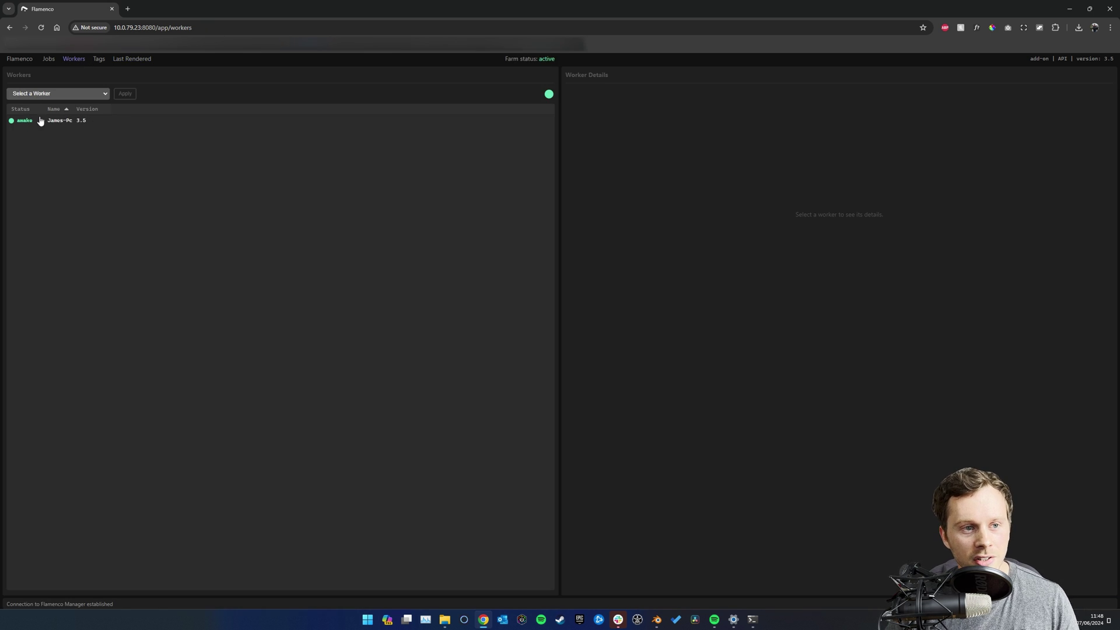
Reopen the Test Project job in the jobs list, close the task log and cancel the job
left_click(49, 59)
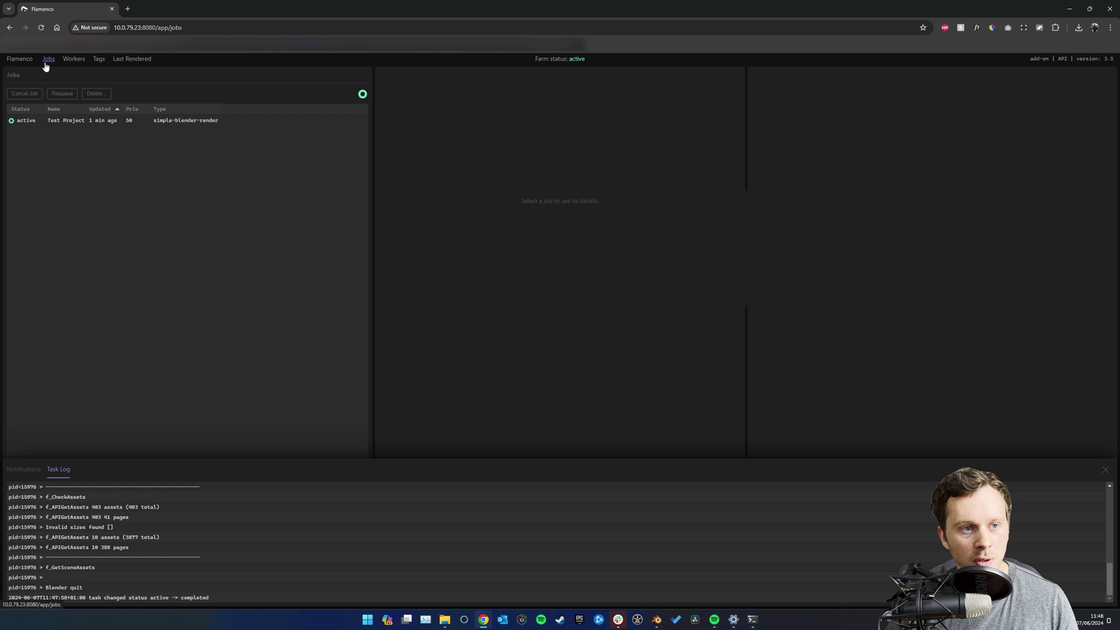
left_click(83, 121)
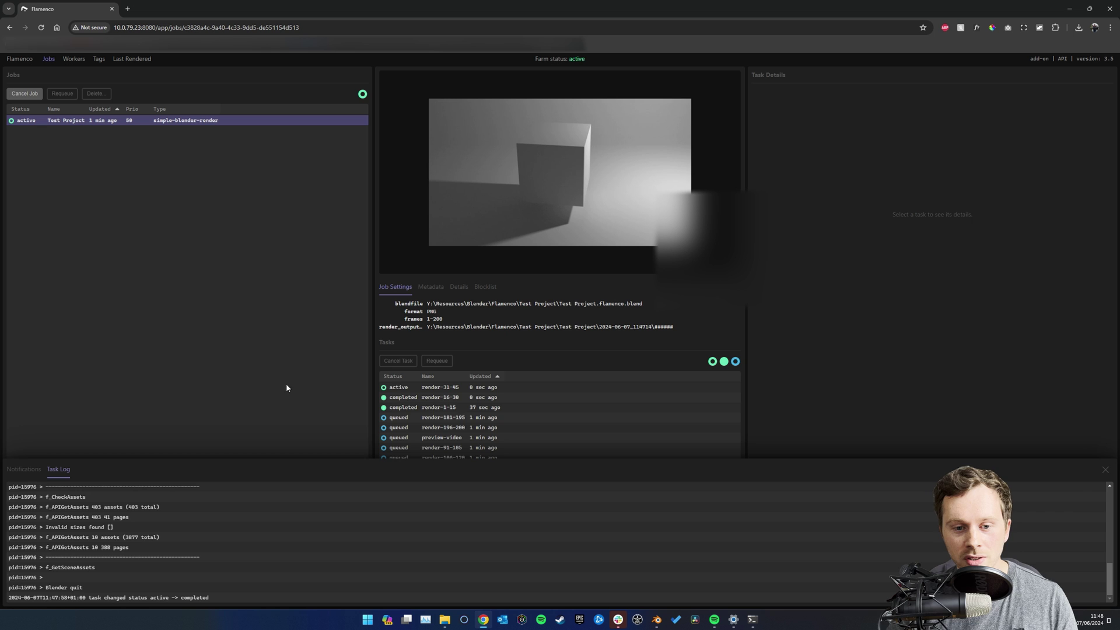
left_click(1104, 473)
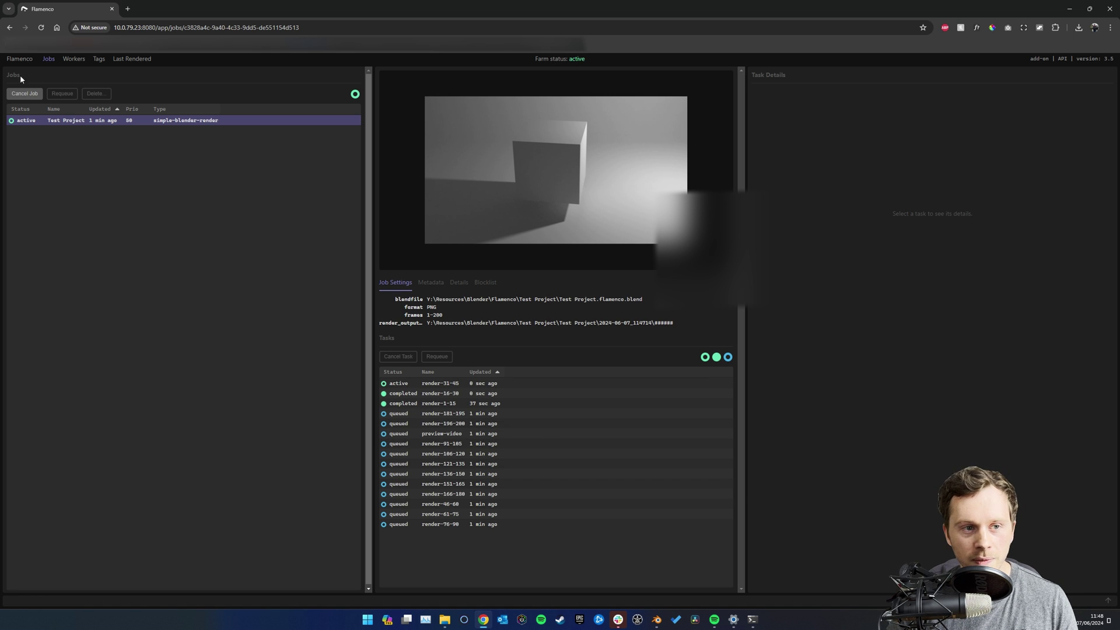
left_click(24, 93)
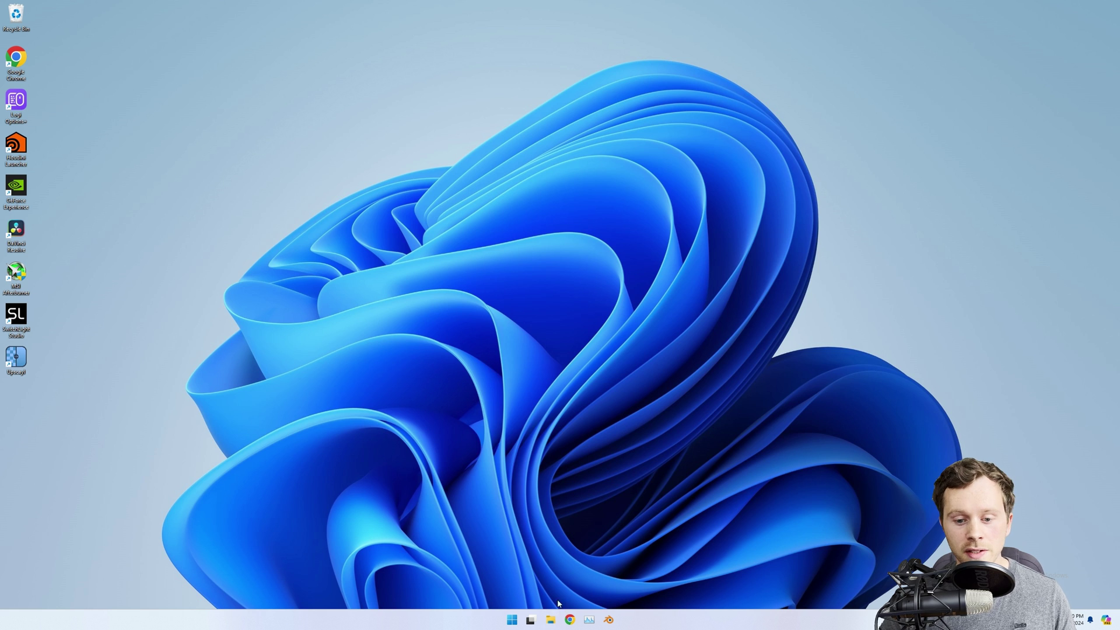
On the second computer, open the Flamenco 3.5 folder in Y:\Resources\Blender\Flamenco and locate the flamenco-worker application
left_click(551, 619)
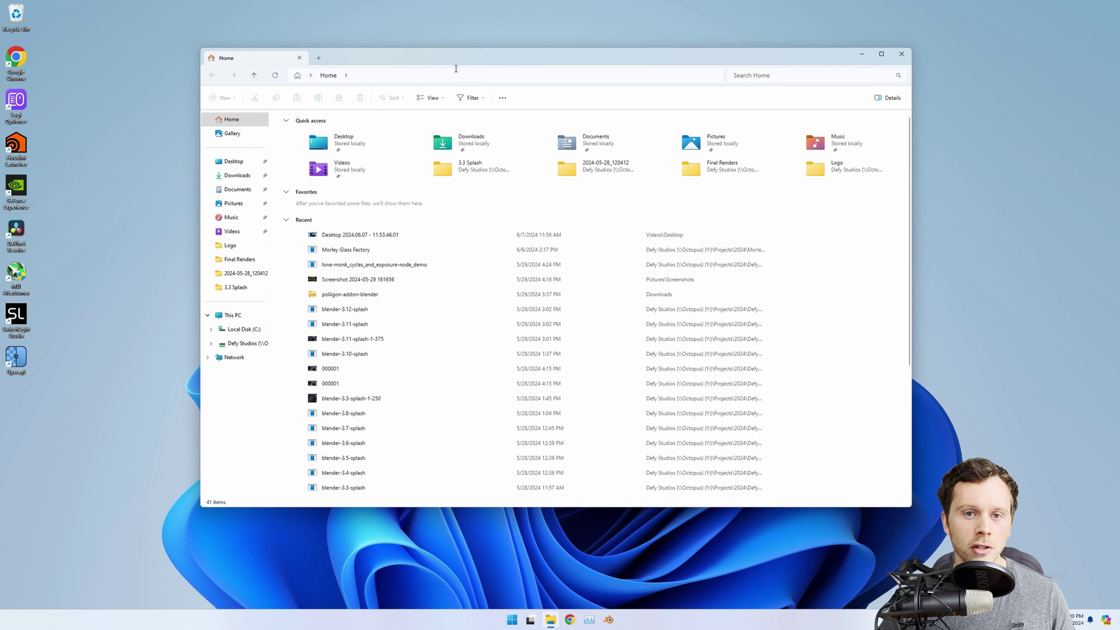
left_click(233, 344)
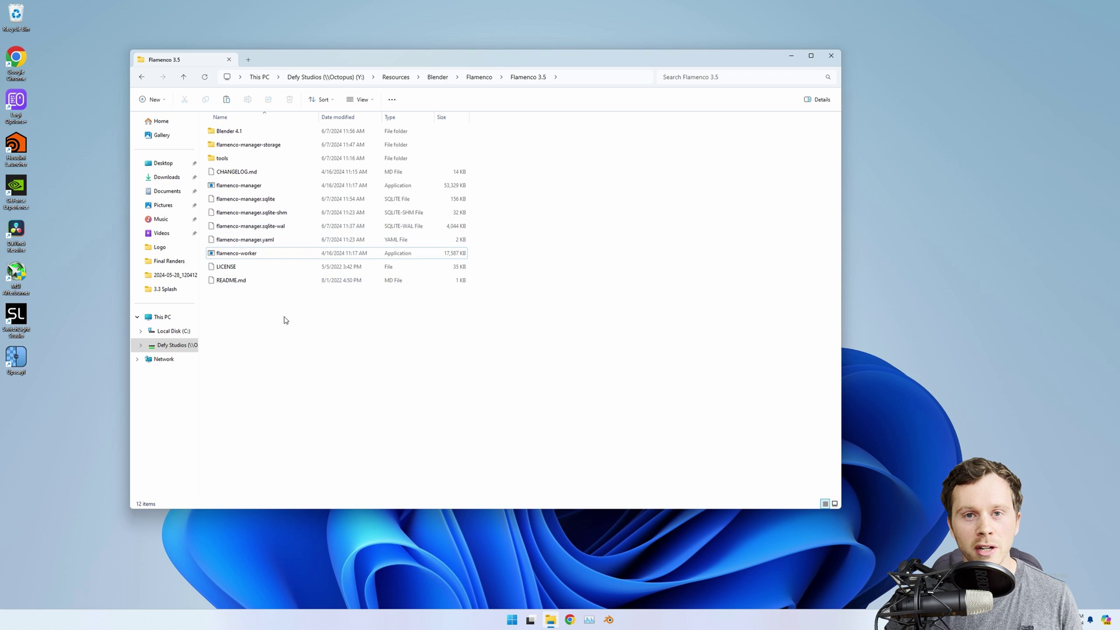
left_click(236, 257)
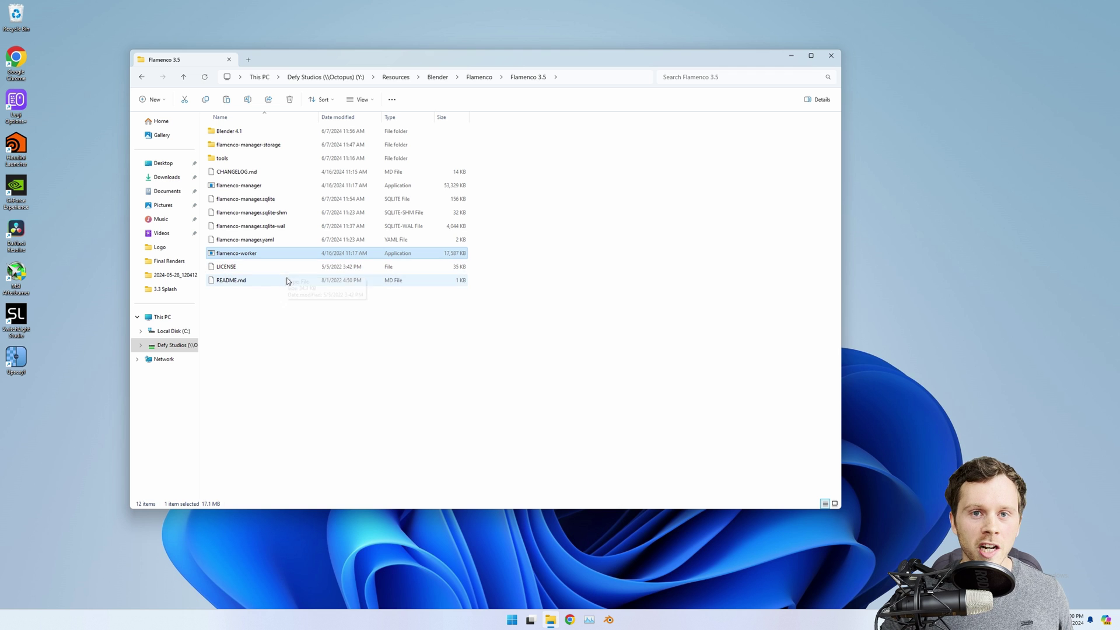
left_click(324, 318)
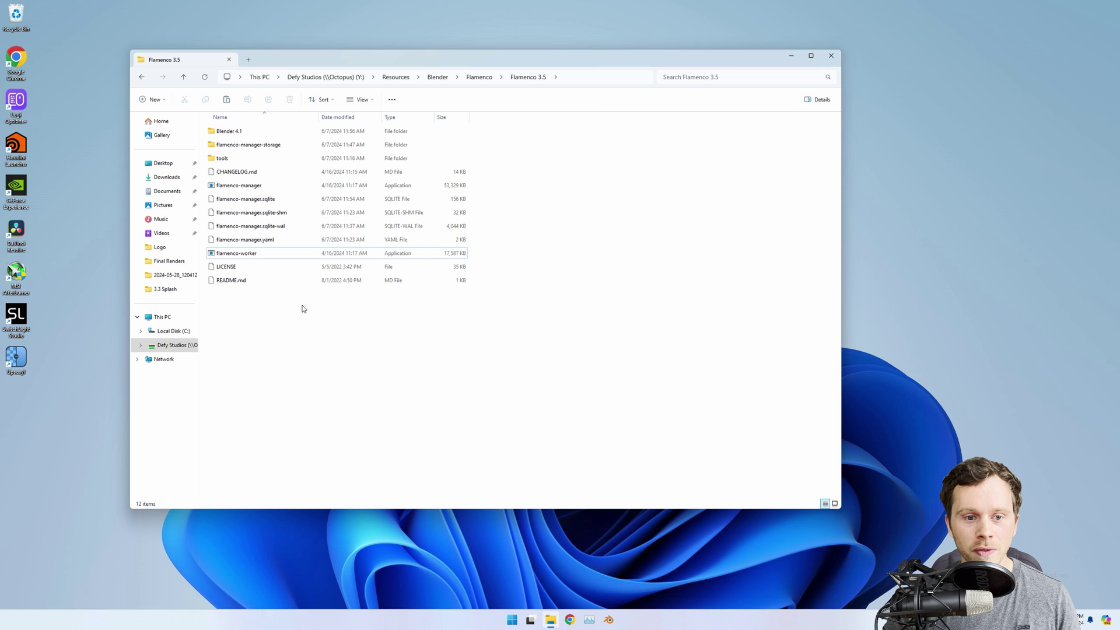
Create a new text document named Worker in the Flamenco 3.5 folder
right_click(303, 306)
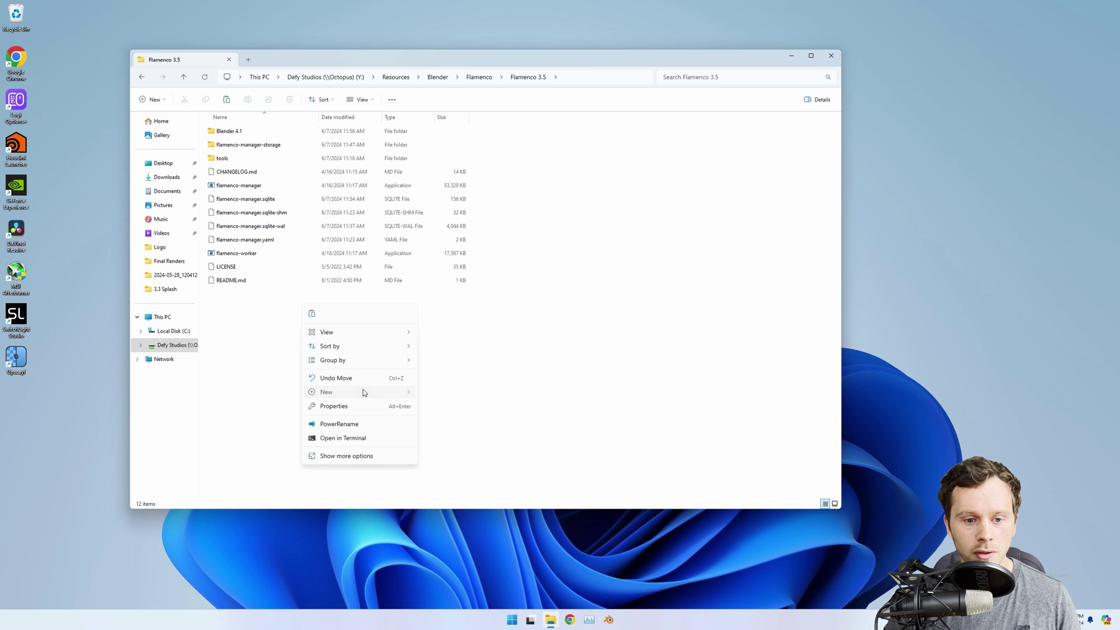
mouse_move(363, 392)
left_click(454, 438)
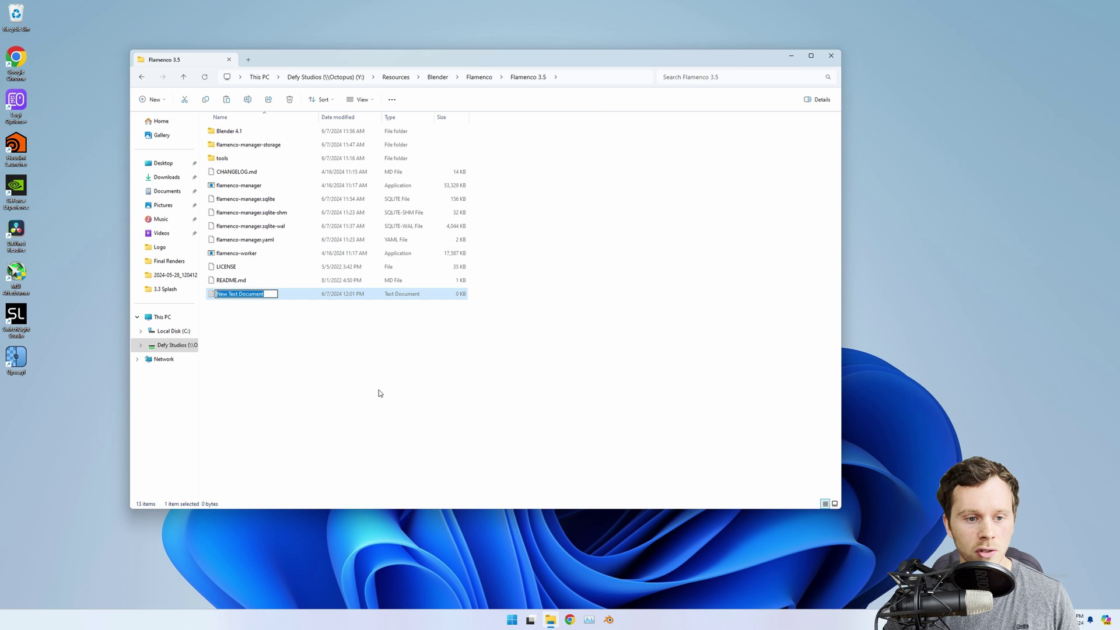
type("W")
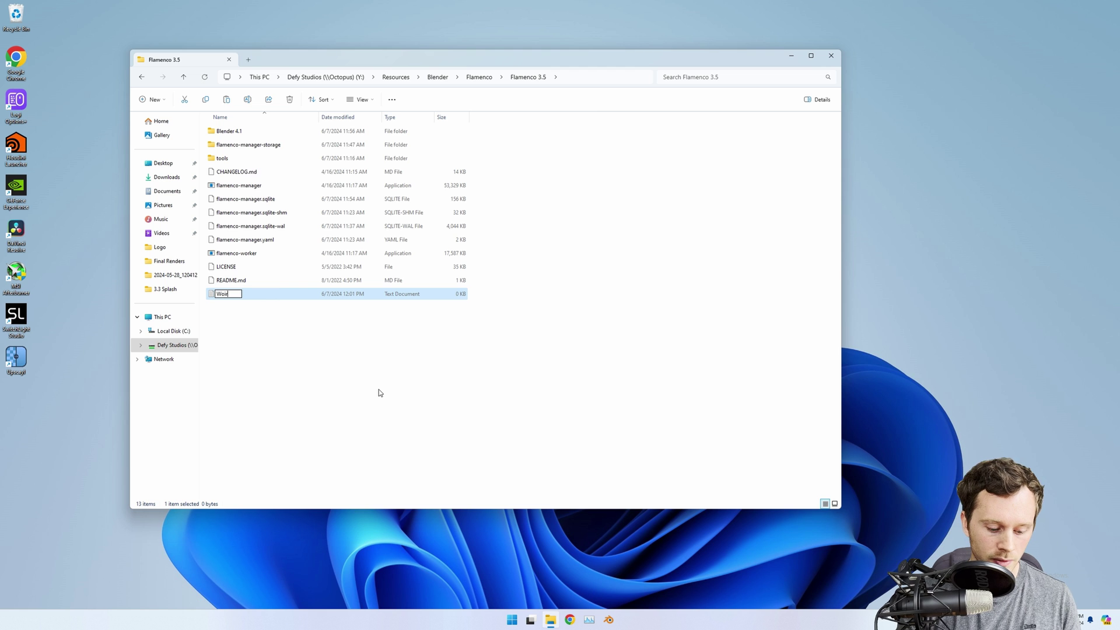
type("orker")
key("Return")
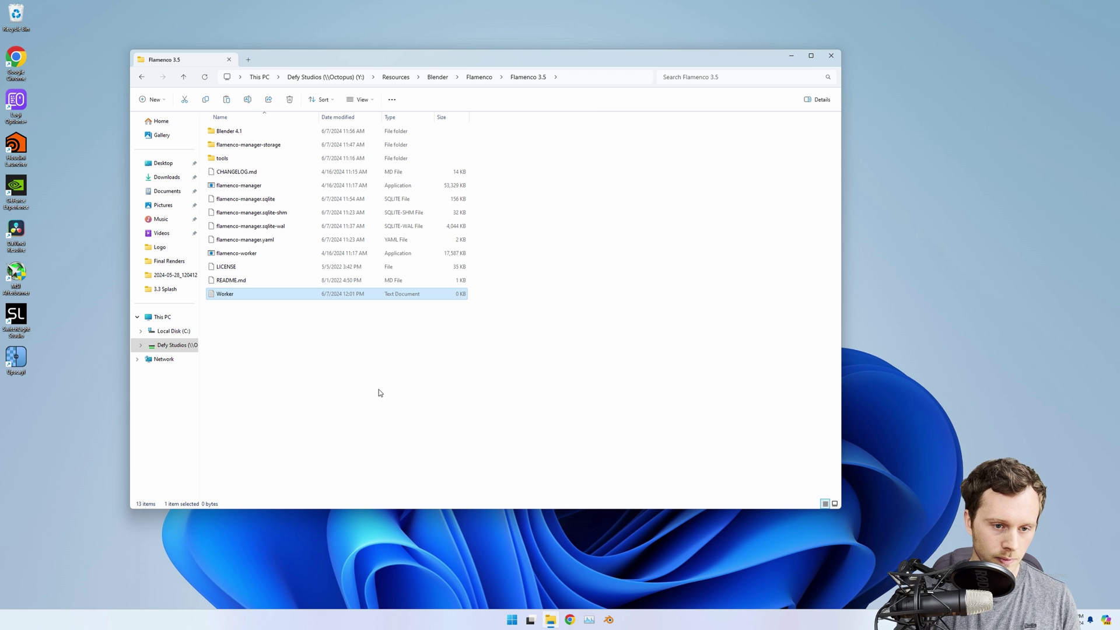
left_click(378, 411)
double_click(257, 293)
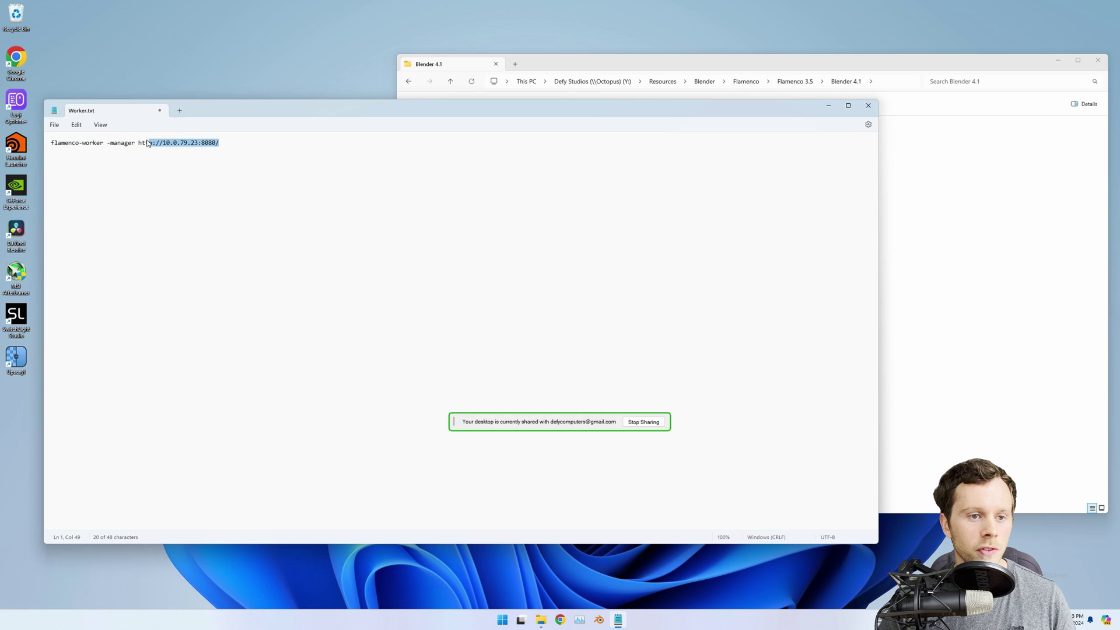
left_click_drag(149, 143, 142, 143)
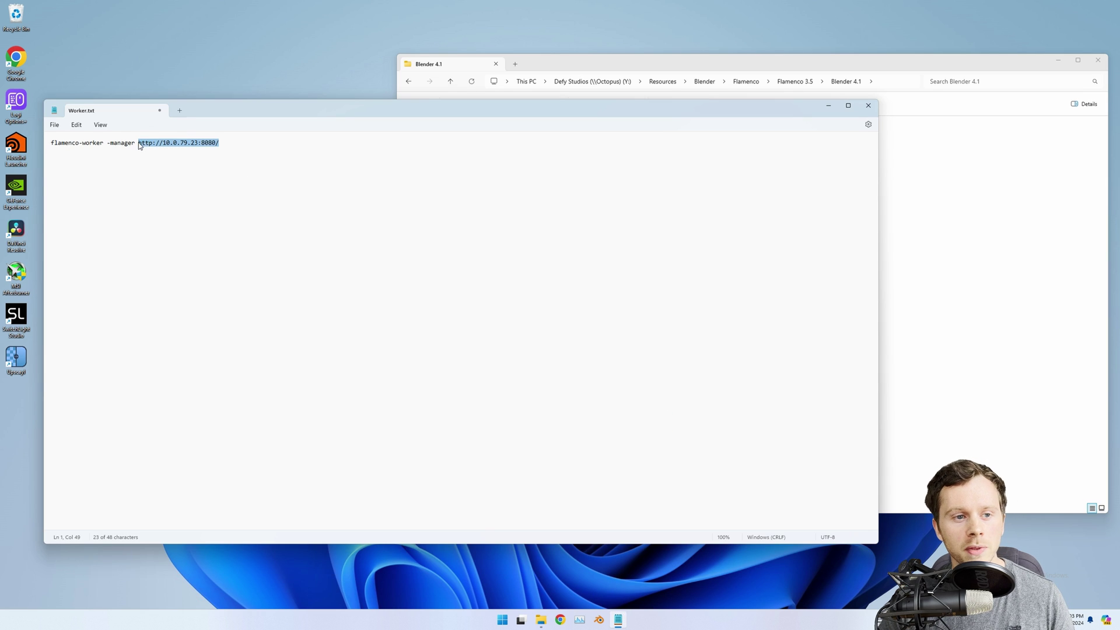
left_click_drag(221, 143, 150, 143)
left_click(82, 144)
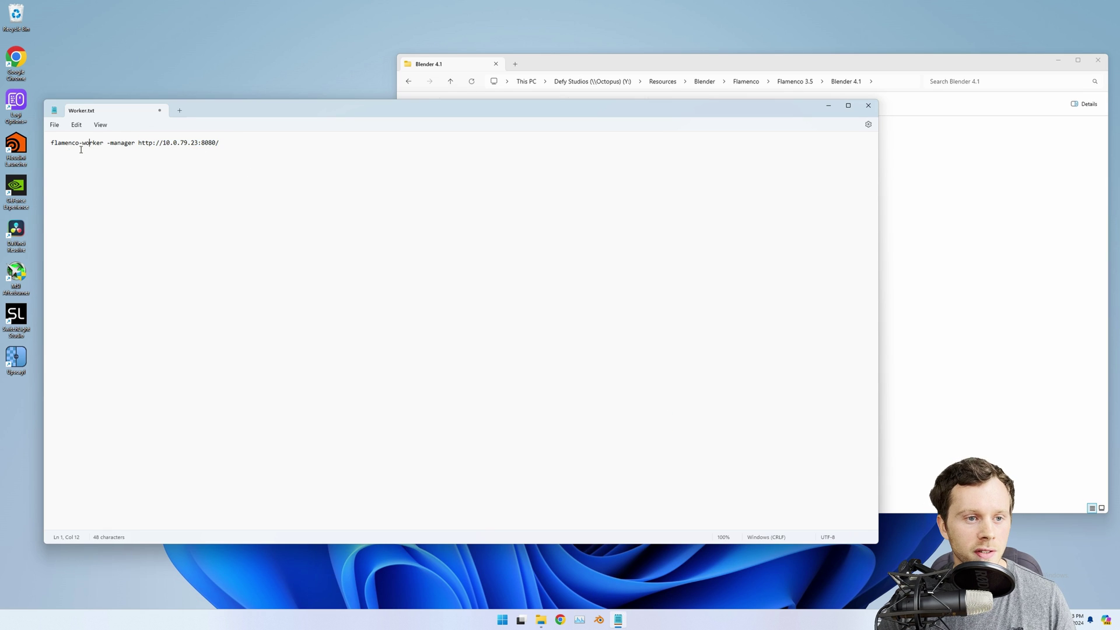
left_click_drag(53, 143, 142, 143)
left_click(219, 144)
left_click_drag(220, 143, 137, 147)
left_click(188, 144)
left_click_drag(205, 144, 141, 143)
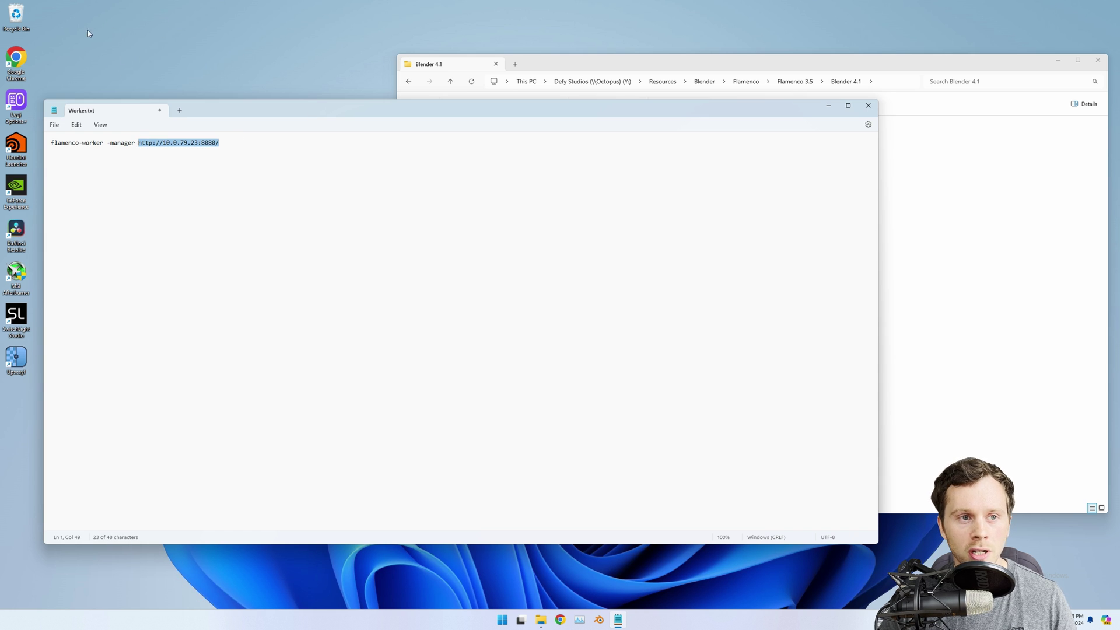
left_click_drag(372, 116, 383, 116)
left_click(310, 207)
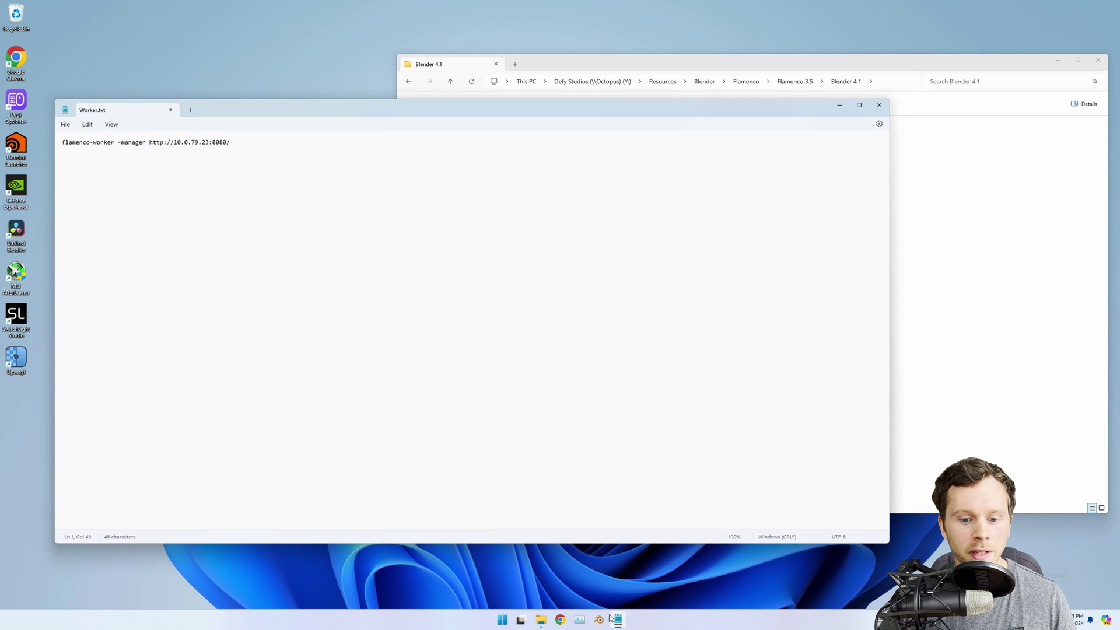
left_click(560, 619)
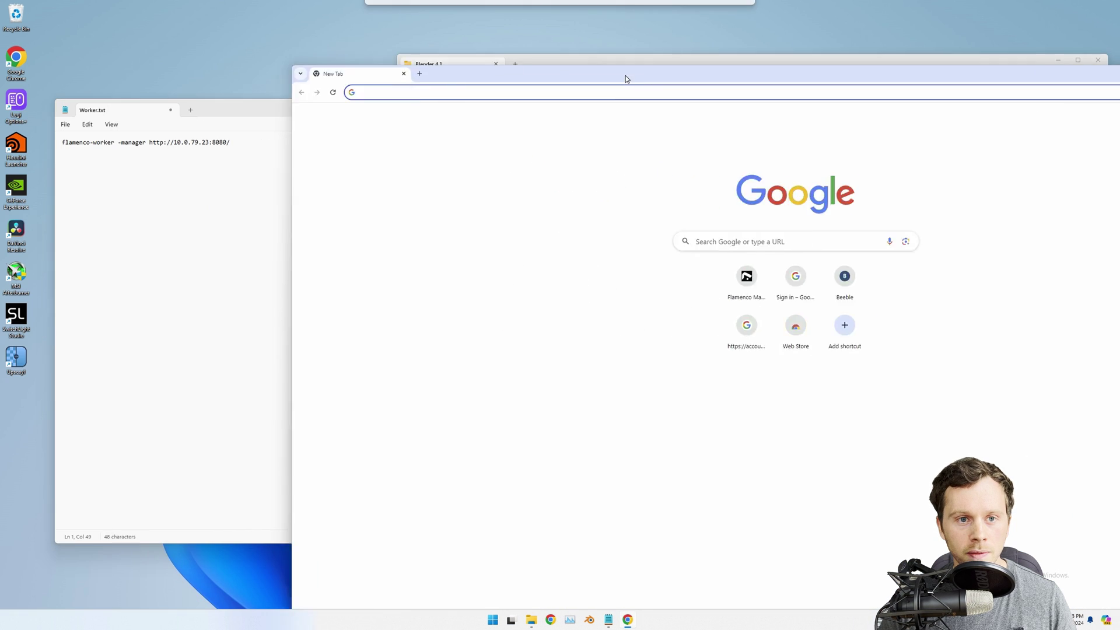
left_click(250, 115)
left_click_drag(233, 144, 148, 150)
key("ctrl+c")
left_click(537, 91)
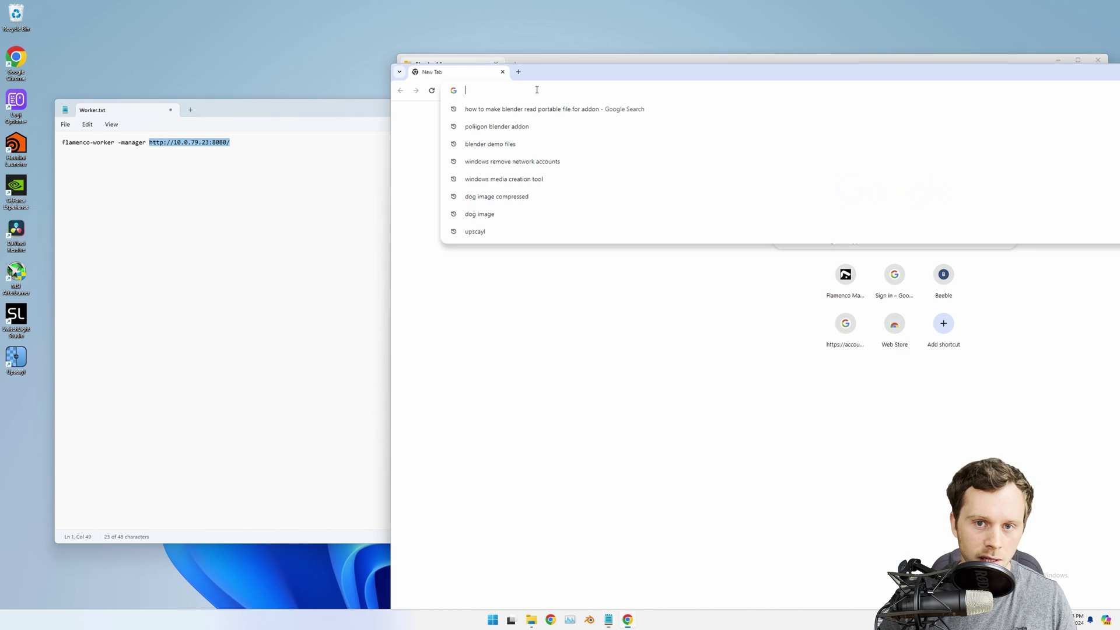
key("ctrl+v")
key("Return")
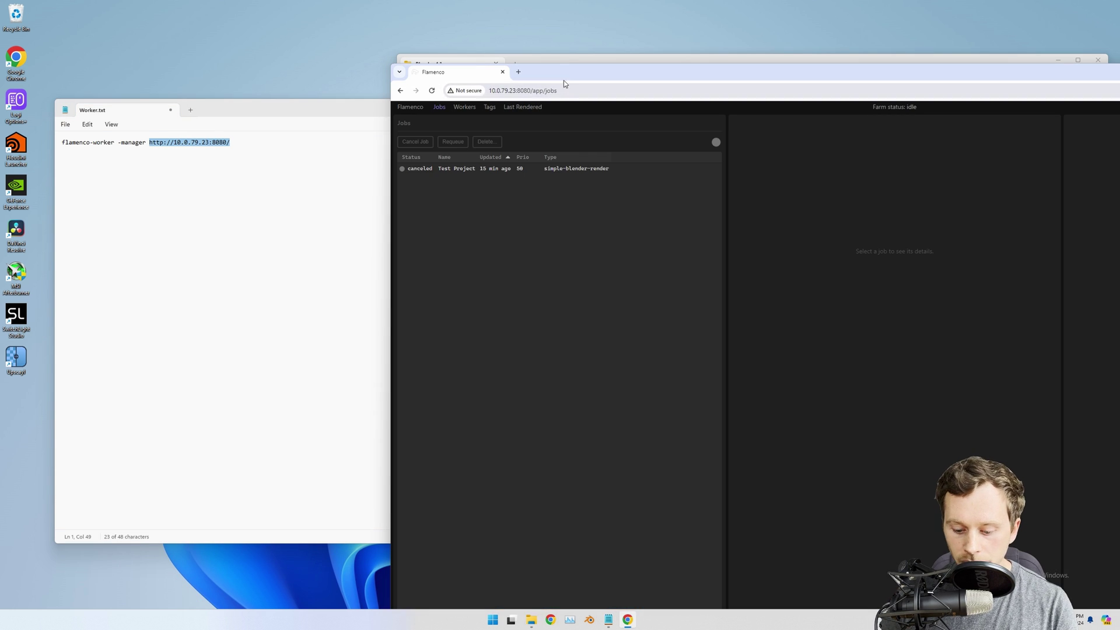
Reposition the Chrome window beside the Worker.txt text and view the workers list in Flamenco Manager
left_click_drag(392, 63, 243, 21)
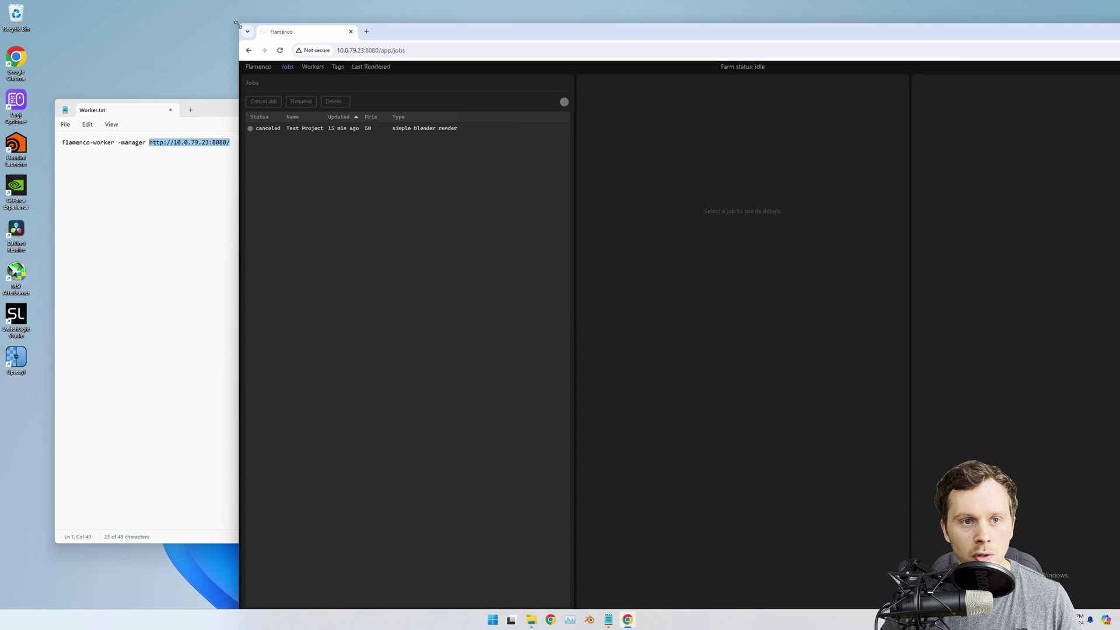
left_click_drag(437, 32, 344, 131)
left_click(287, 109)
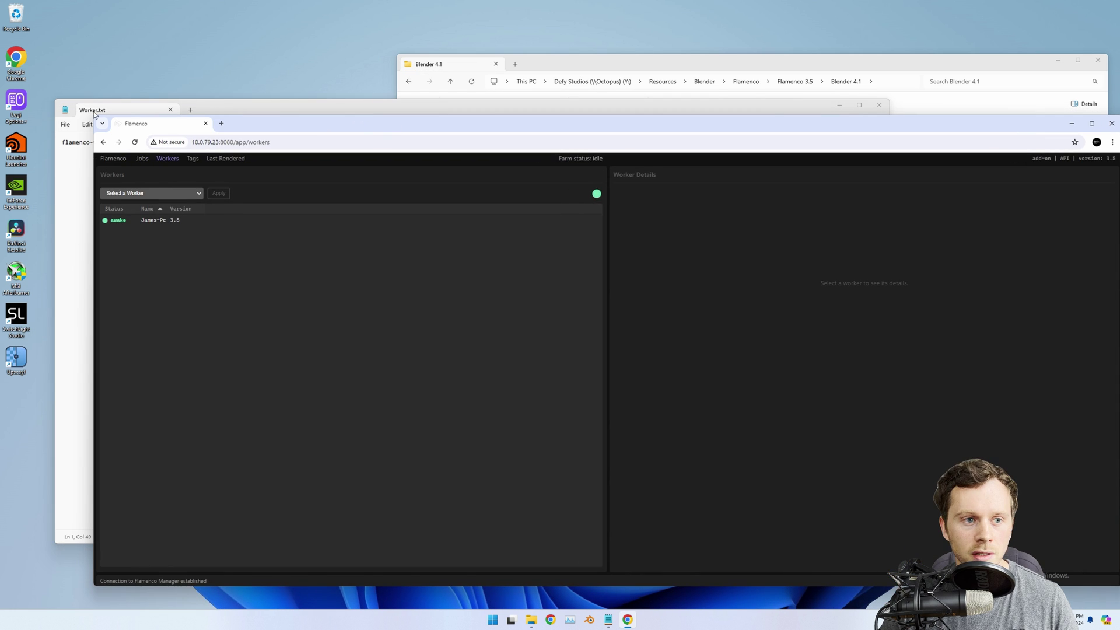
Save the Worker text document as the batch file Worker.bat in the Flamenco 3.5 folder
left_click(94, 115)
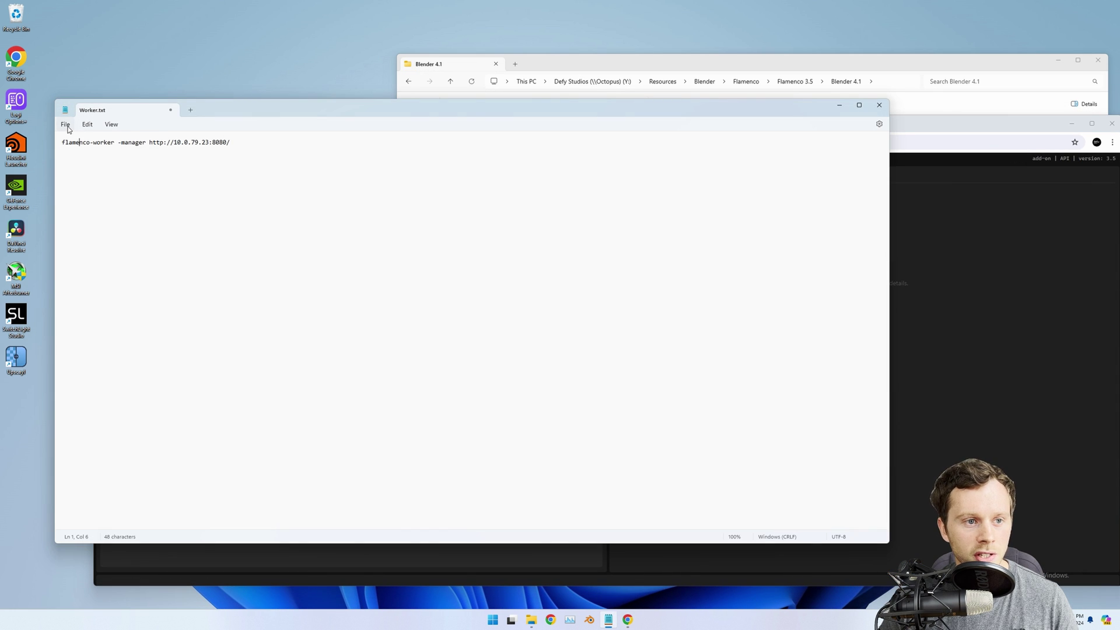
left_click(66, 125)
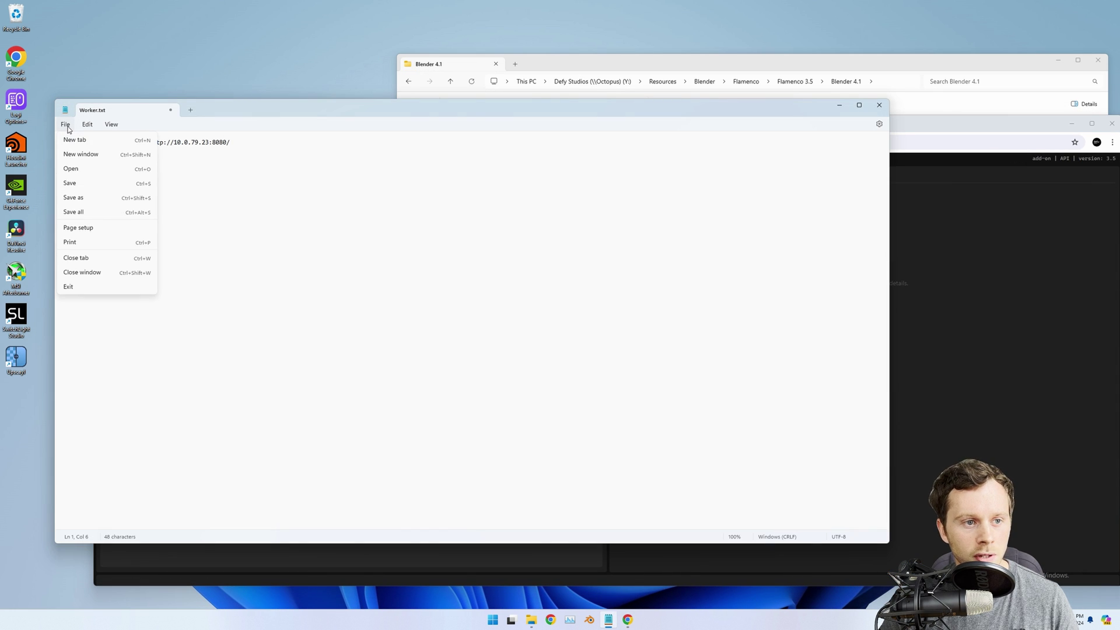
left_click(73, 197)
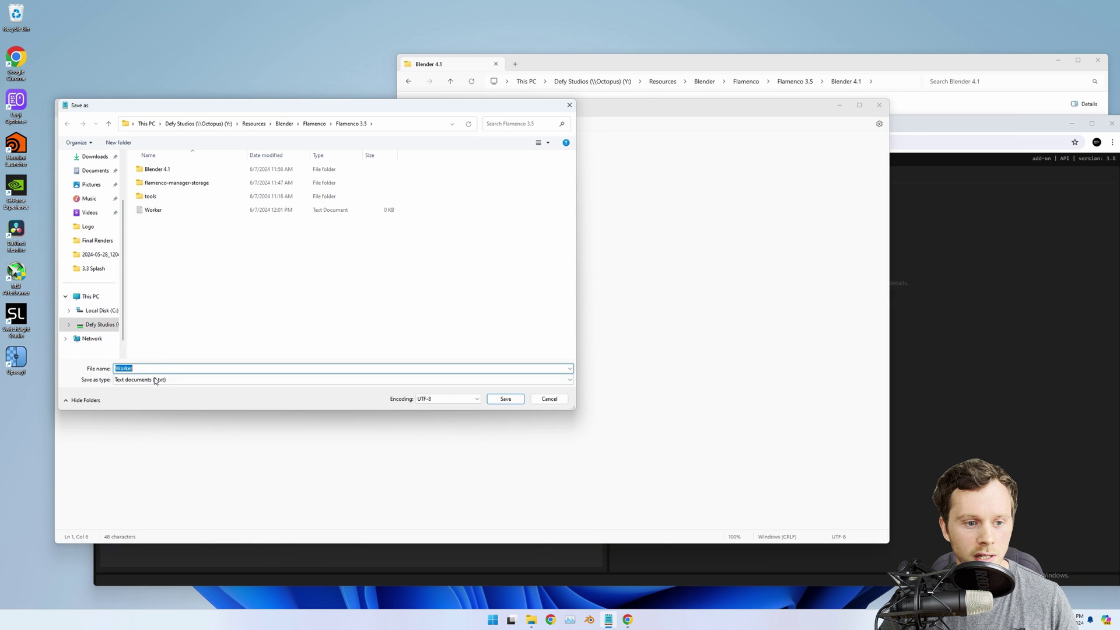
left_click(156, 381)
left_click(159, 369)
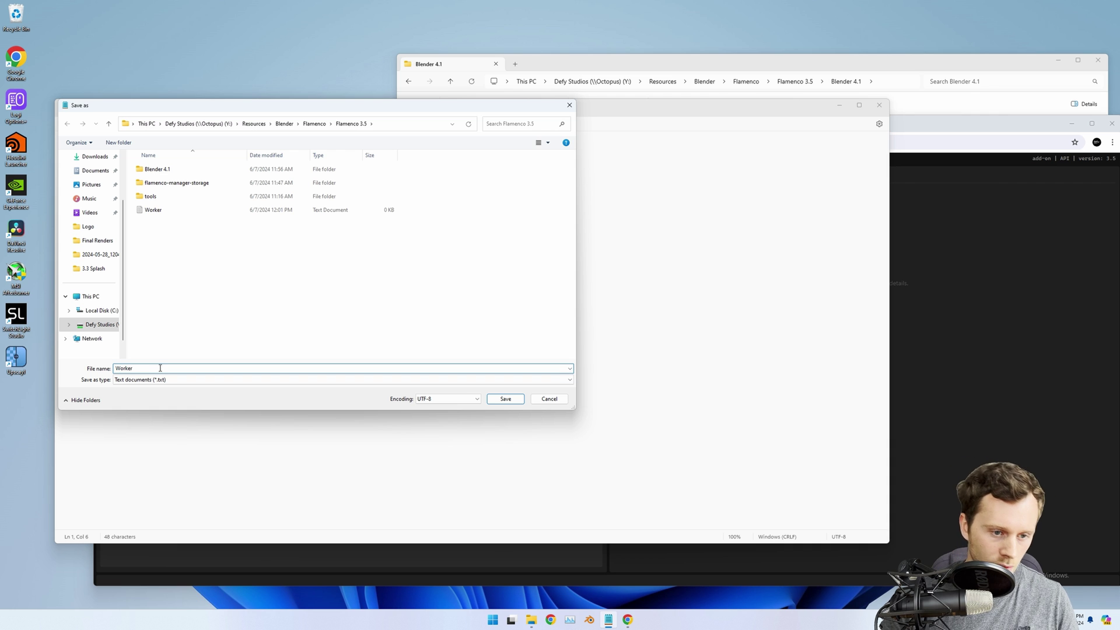
type(".bat")
key("Return")
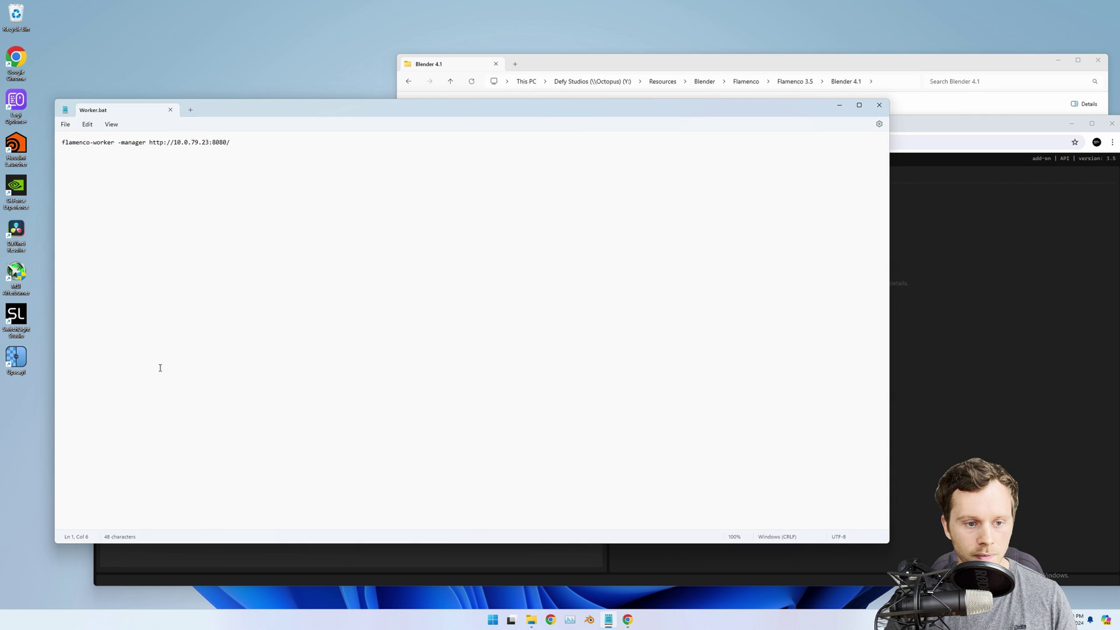
Permanently delete the empty Worker text document from the Flamenco 3.5 folder, keeping the Worker batch file
left_click(656, 58)
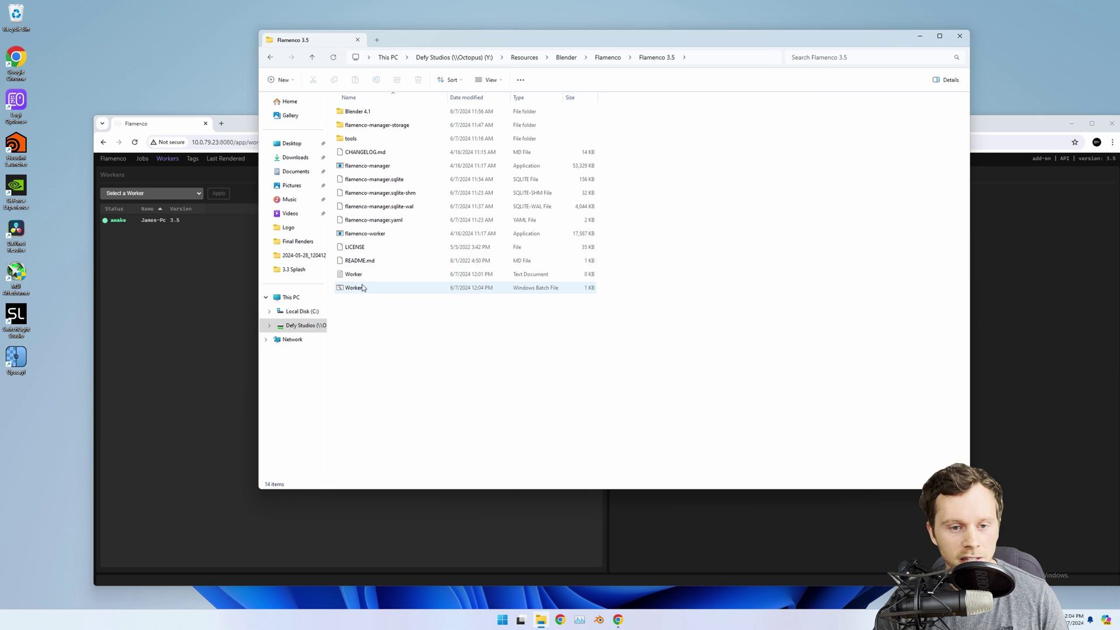
left_click(362, 287)
left_click(359, 278)
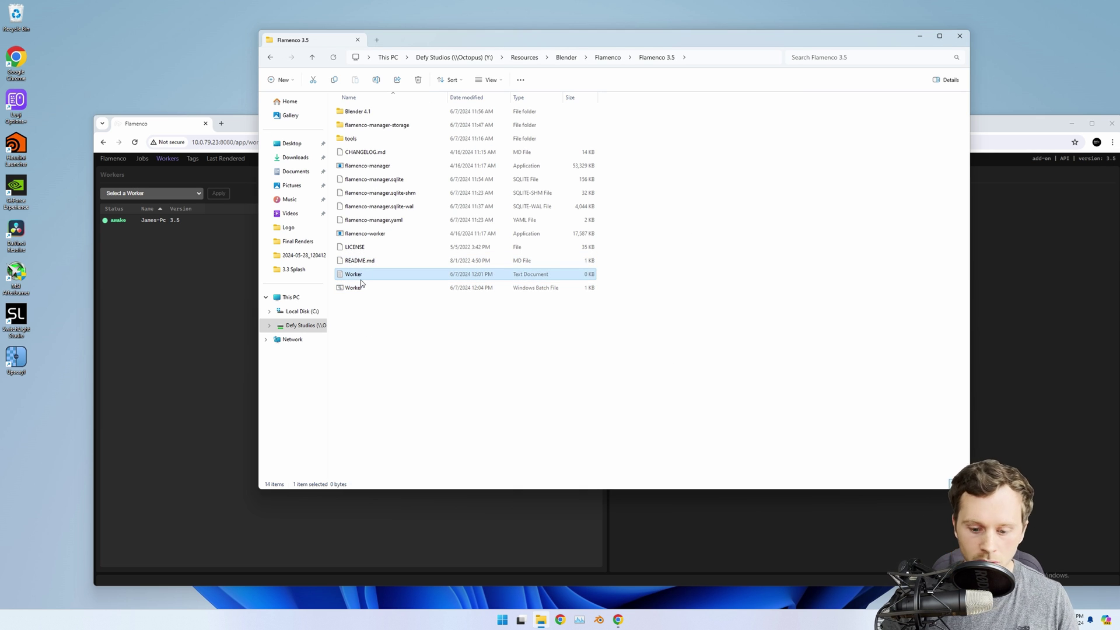
key("Delete")
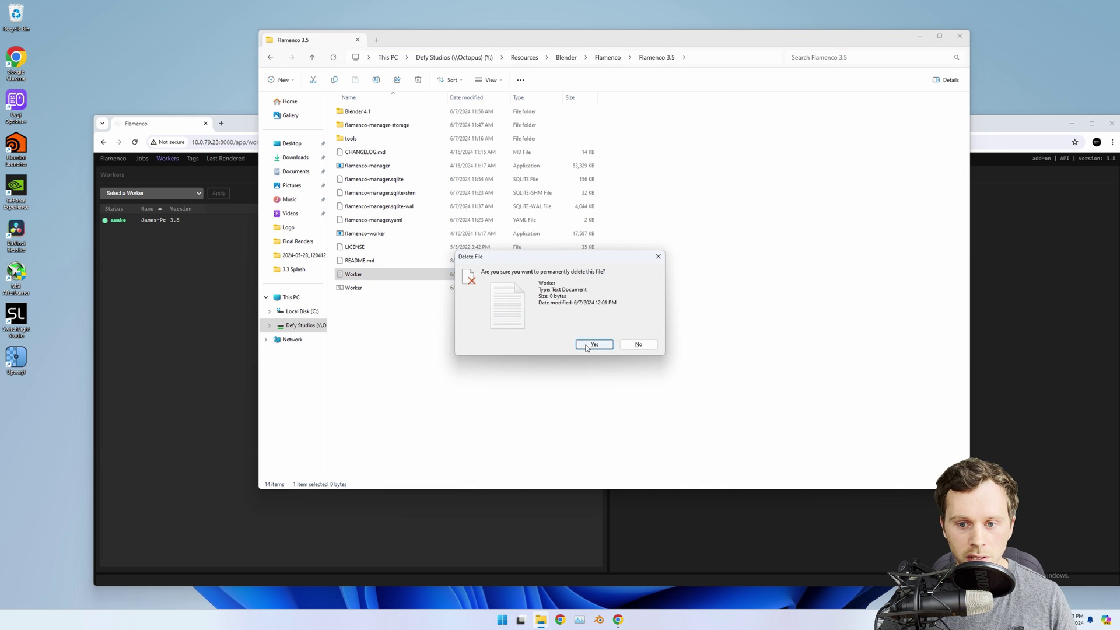
left_click(586, 346)
left_click_drag(550, 42, 561, 40)
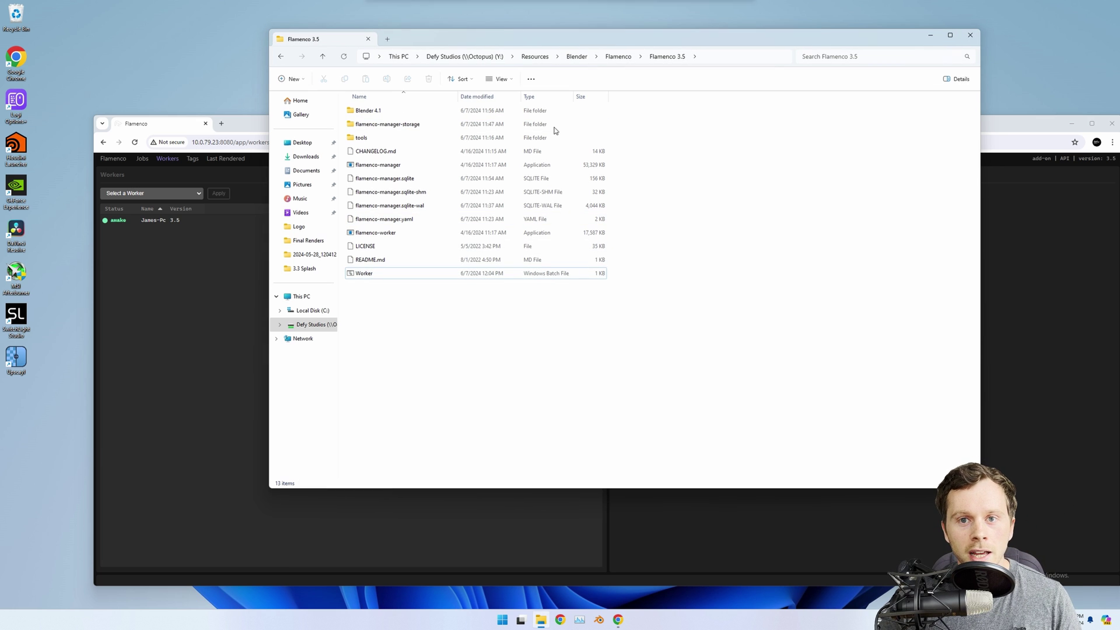
Run the Worker batch file on this computer and check the connected workers and their details in Flamenco Manager
double_click(365, 273)
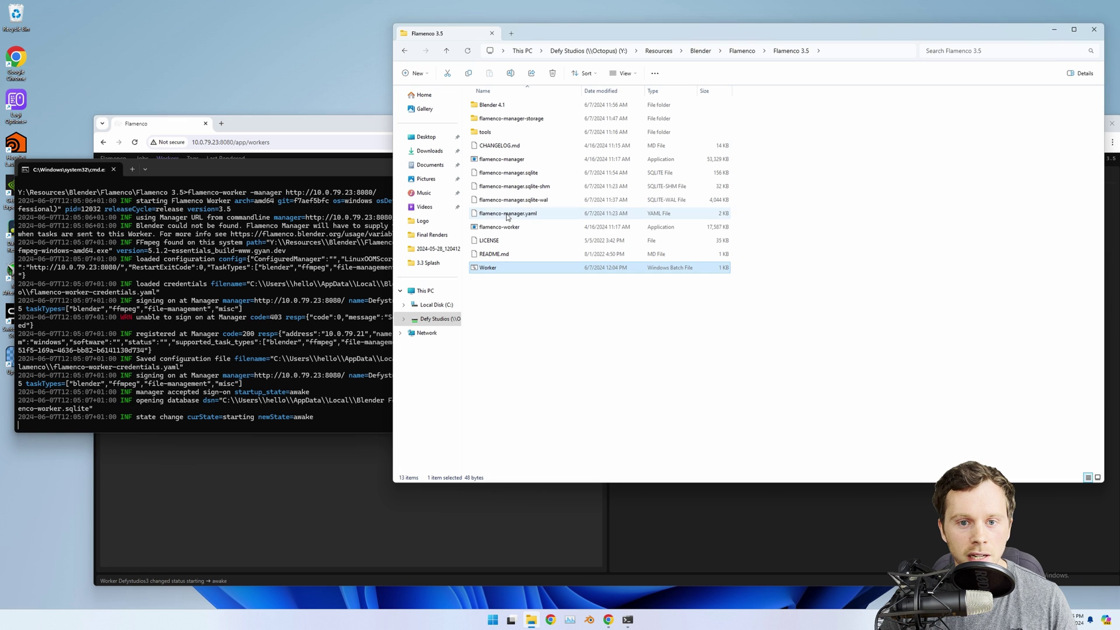
left_click(505, 232)
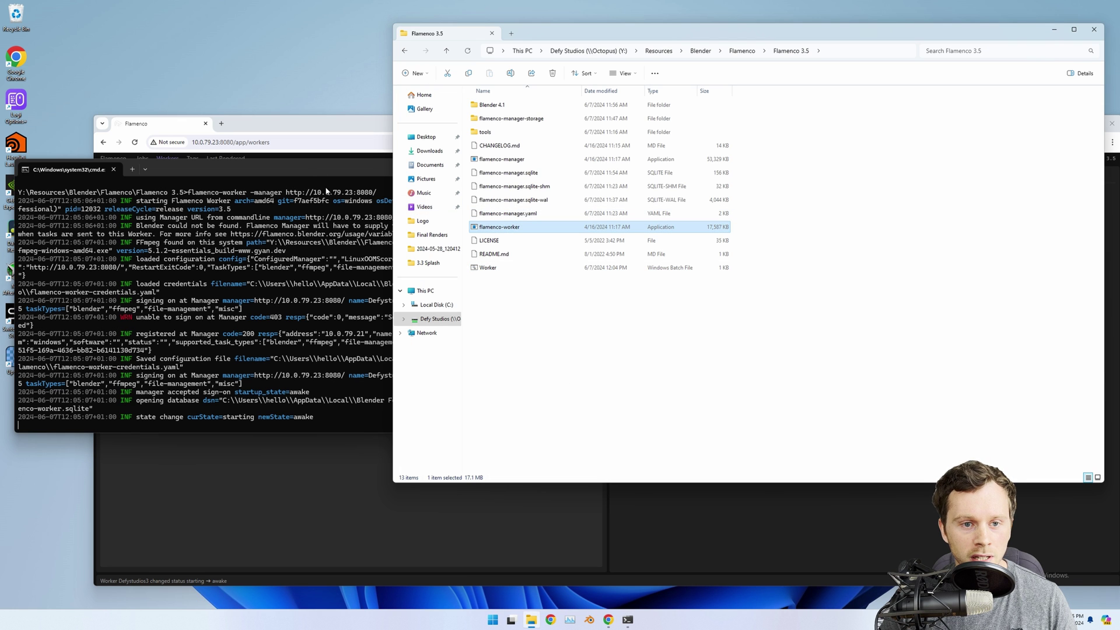
left_click(294, 137)
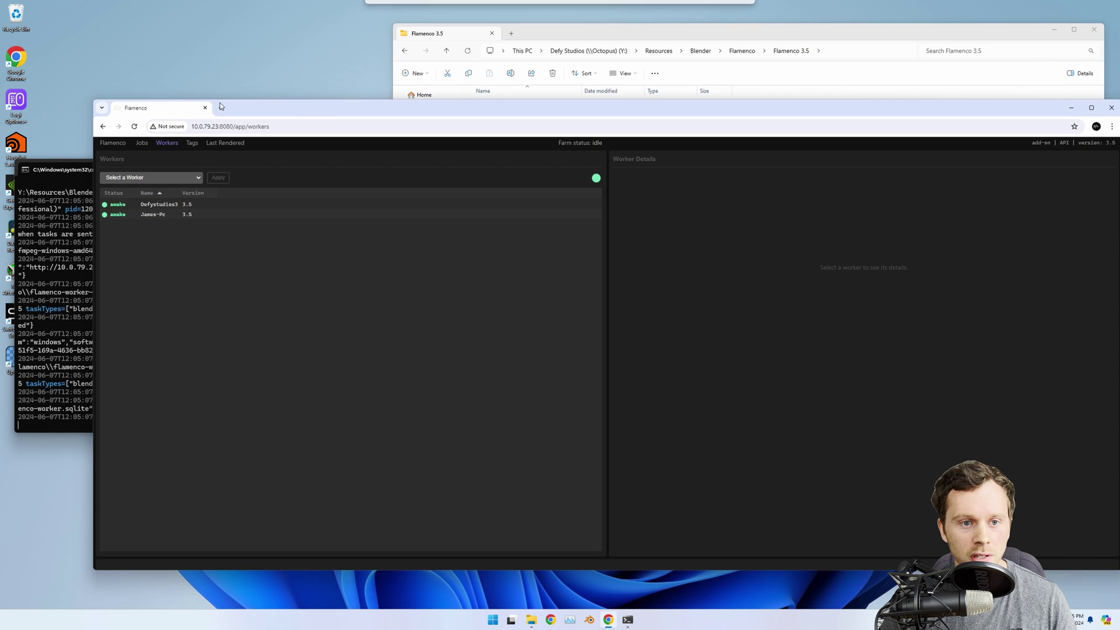
left_click_drag(95, 104, 379, 85)
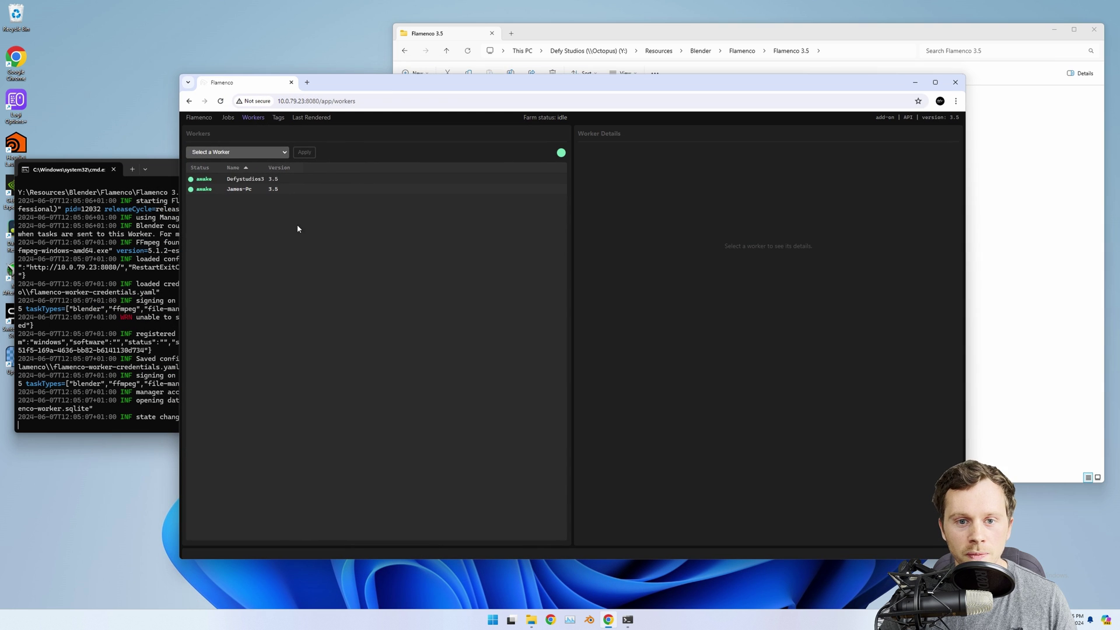
left_click(260, 189)
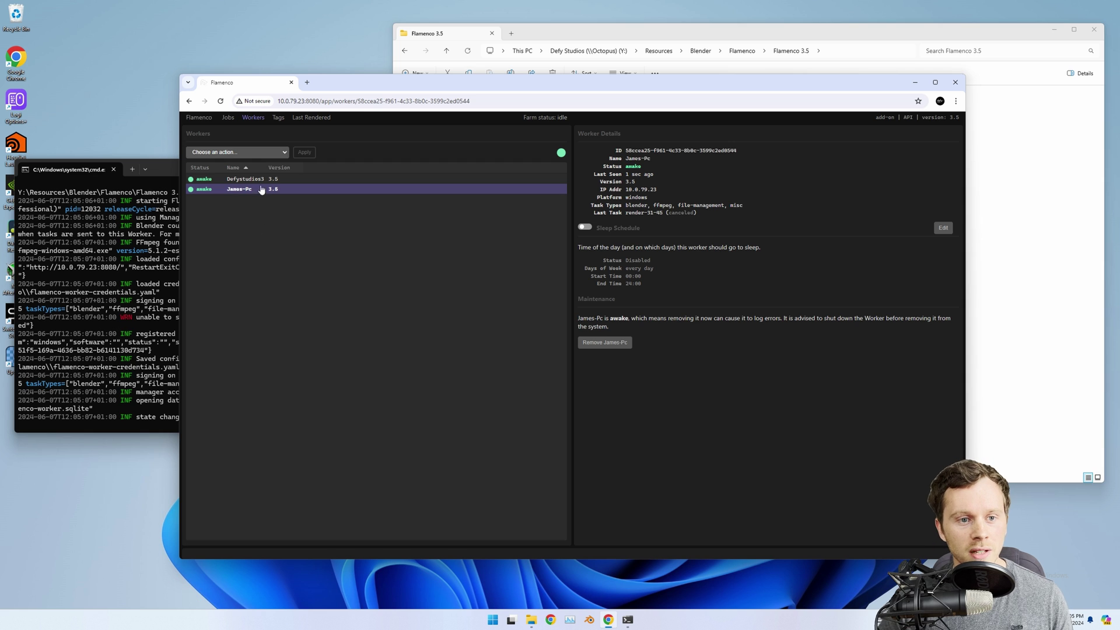
Requeue the canceled Test Project job in Flamenco Manager
left_click(228, 118)
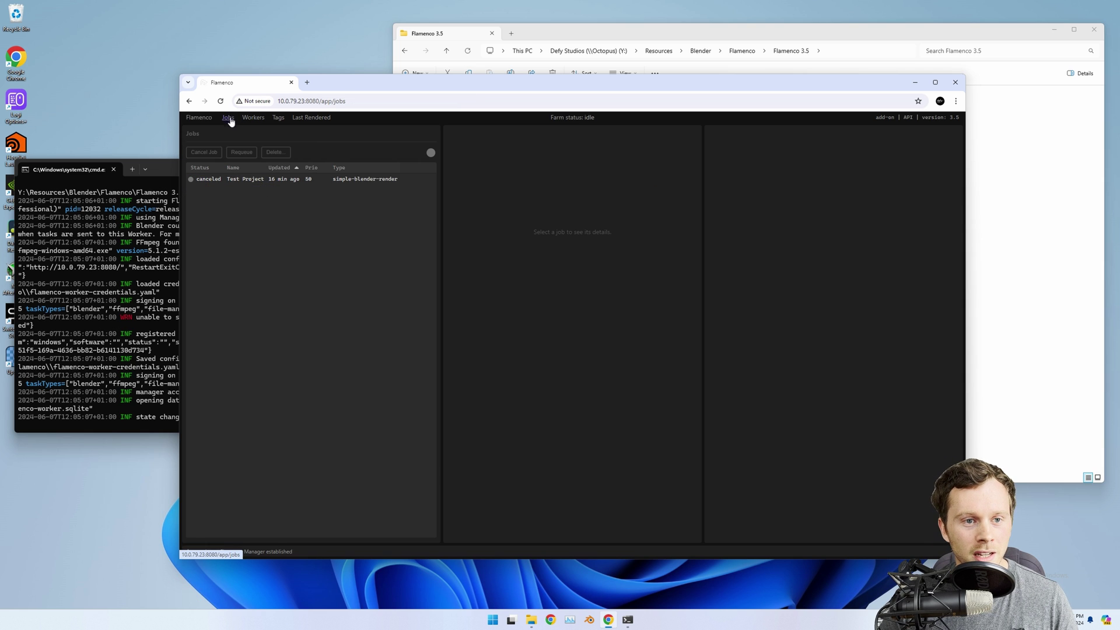
left_click(253, 118)
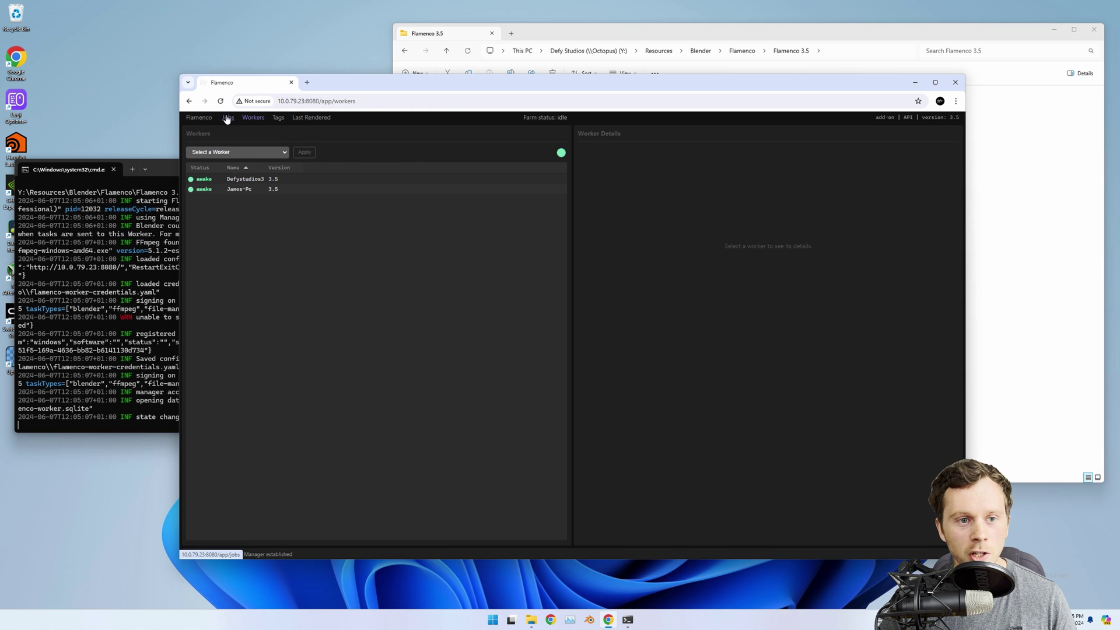
left_click(227, 118)
left_click(236, 180)
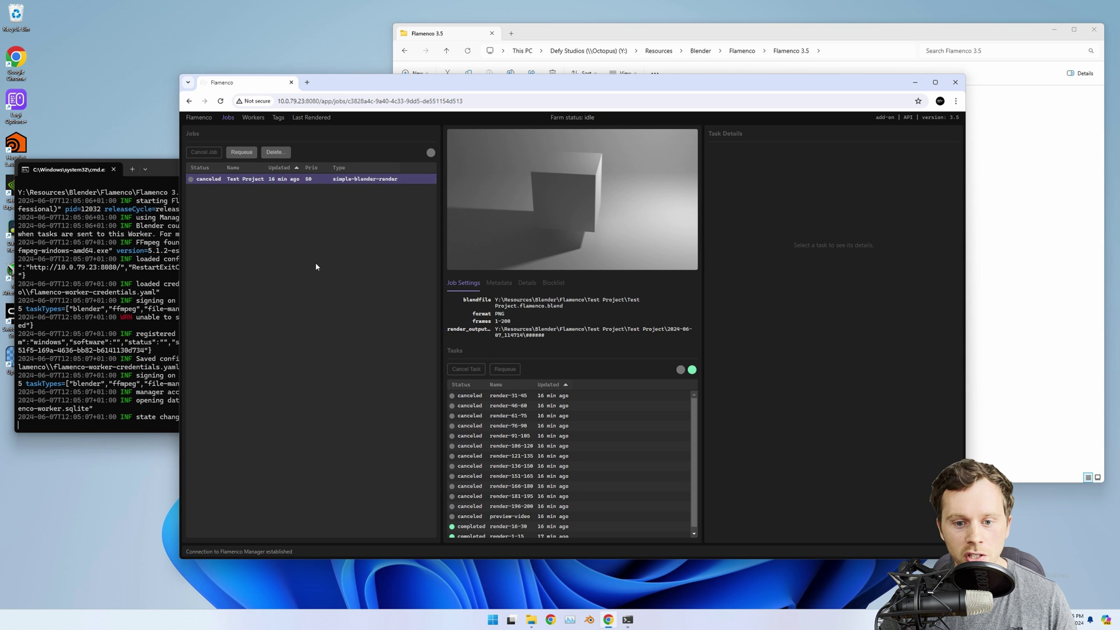
left_click(248, 156)
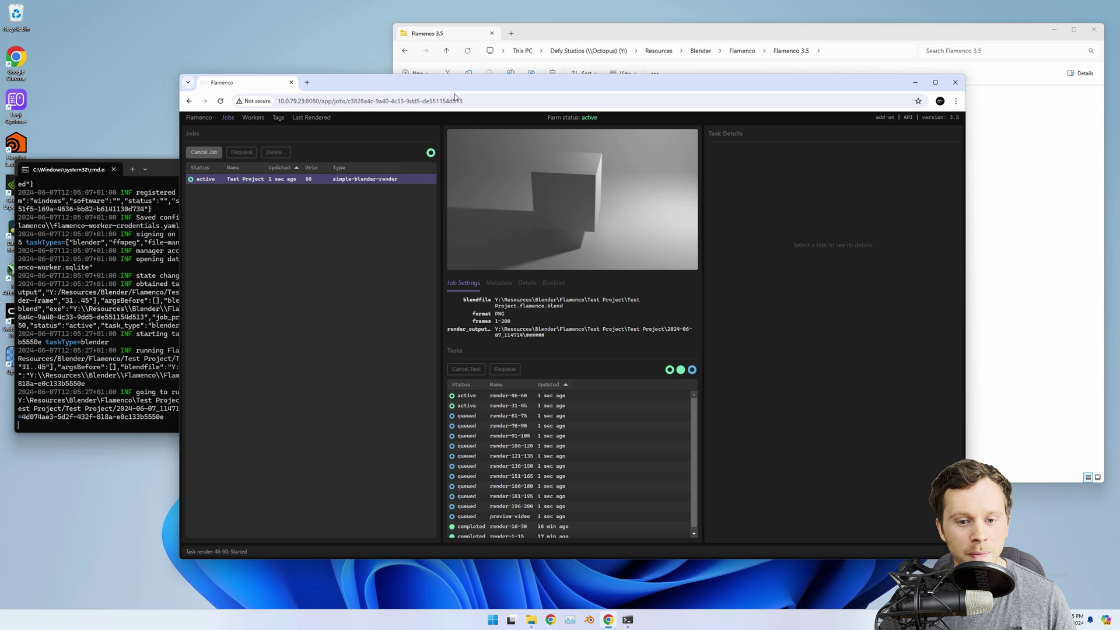
Inspect the task details of the active render-46-60 and render-31-45 tasks to check their assigned workers
left_click_drag(456, 88, 467, 63)
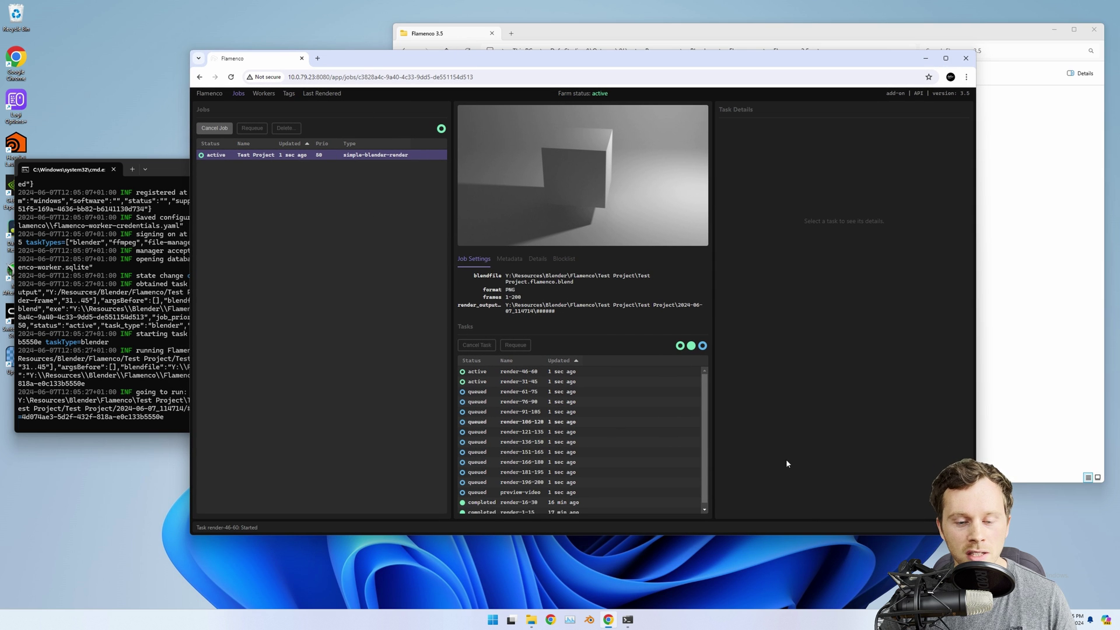
left_click(532, 374)
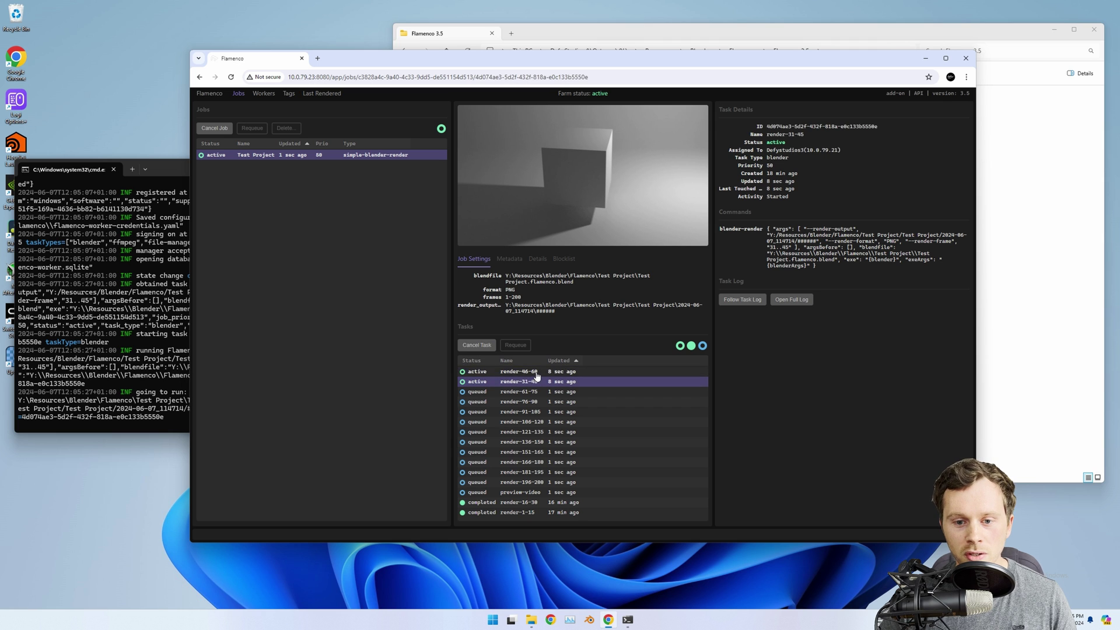
left_click(536, 386)
left_click(540, 375)
left_click(543, 378)
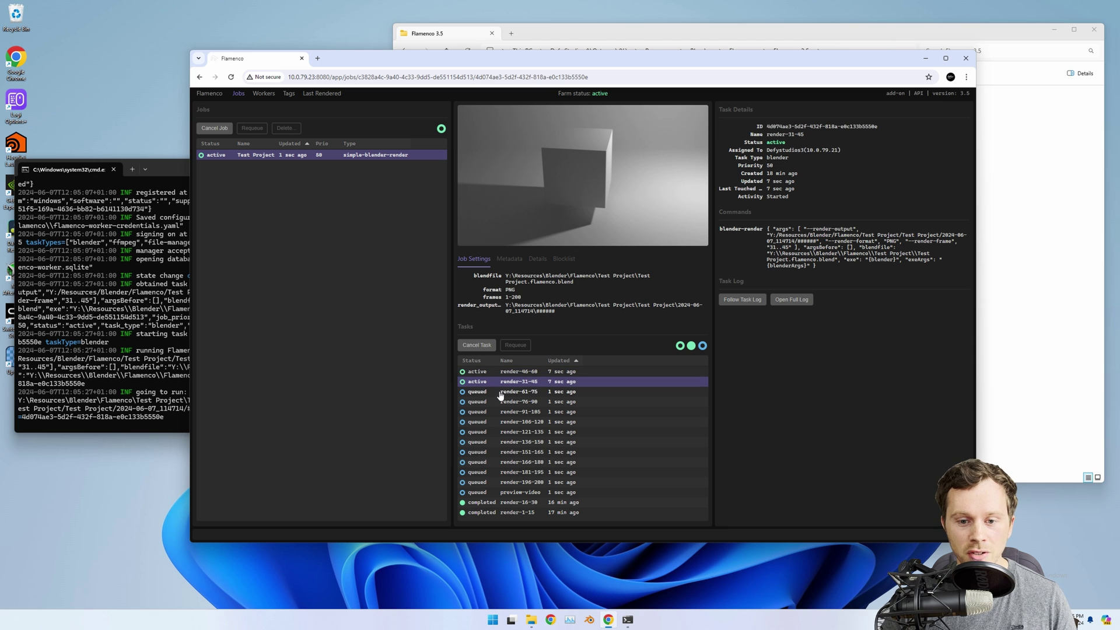
left_click_drag(583, 58, 555, 88)
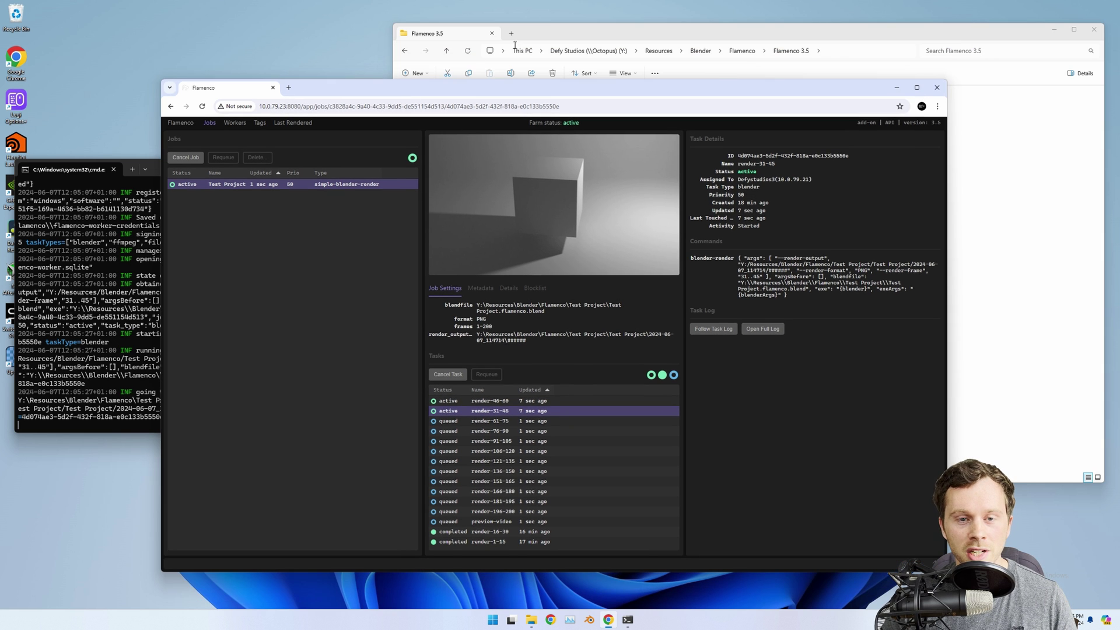
Open the Test Project output folder 2024-06-07_114714 and check the rendered PNG frames alongside the job's task list
left_click(569, 33)
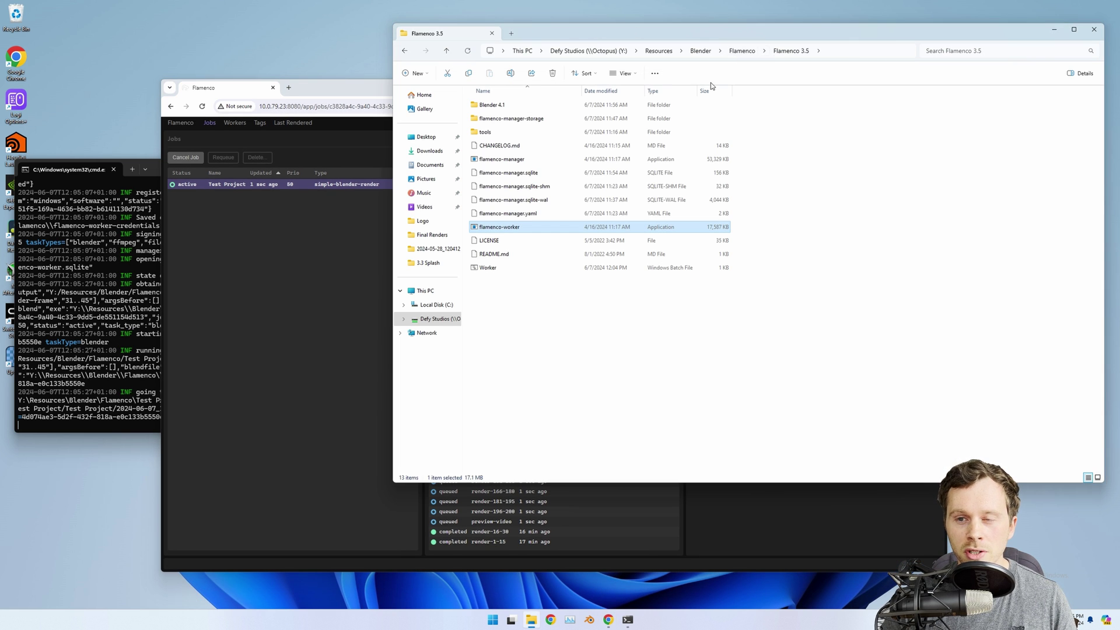
left_click(742, 50)
double_click(525, 155)
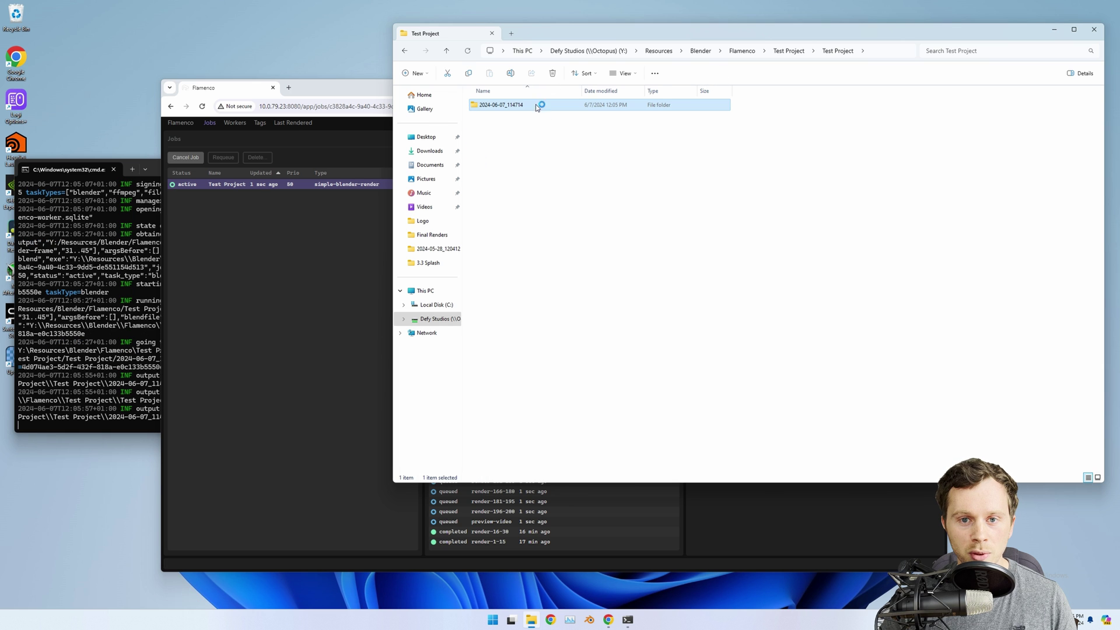
left_click(537, 105)
scroll(1007, 379, "down", 5)
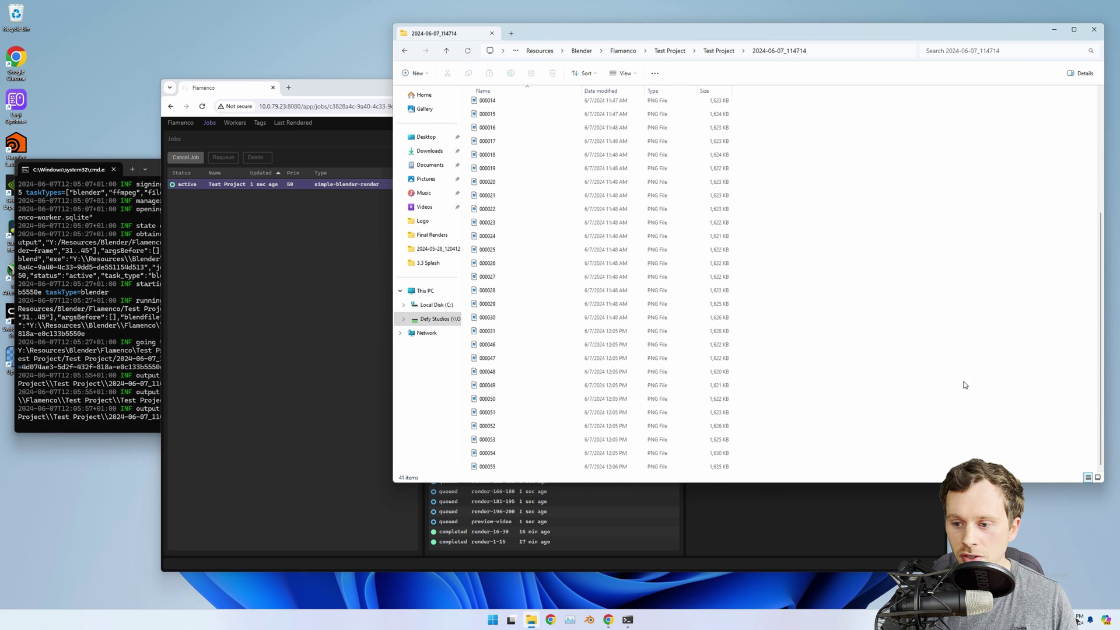
scroll(518, 465, "down", 1)
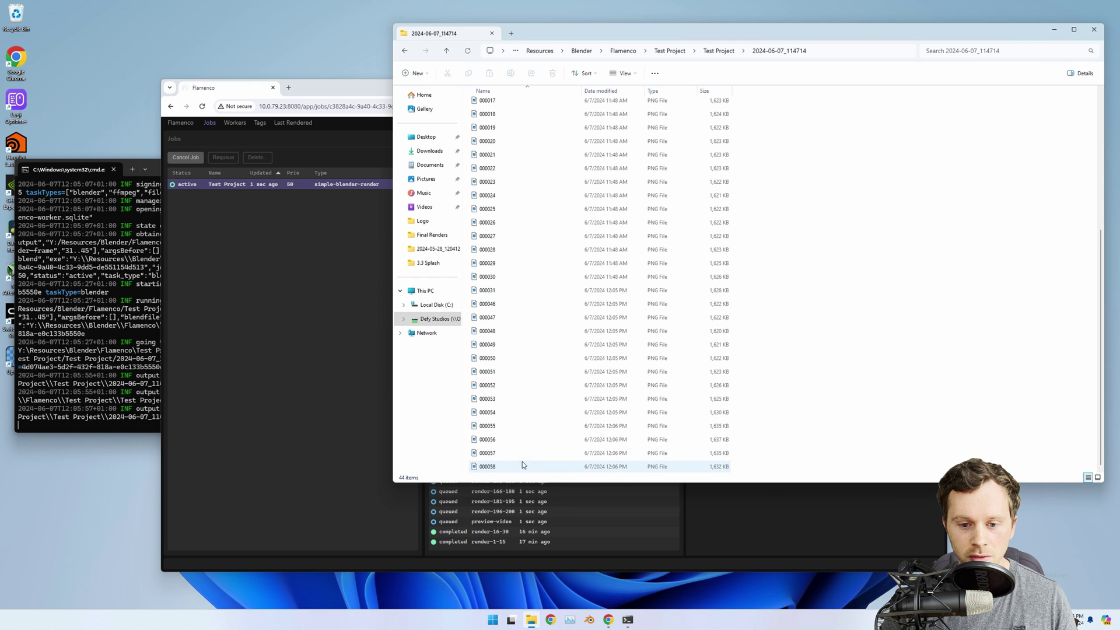
scroll(522, 461, "down", 1)
left_click_drag(392, 483, 499, 528)
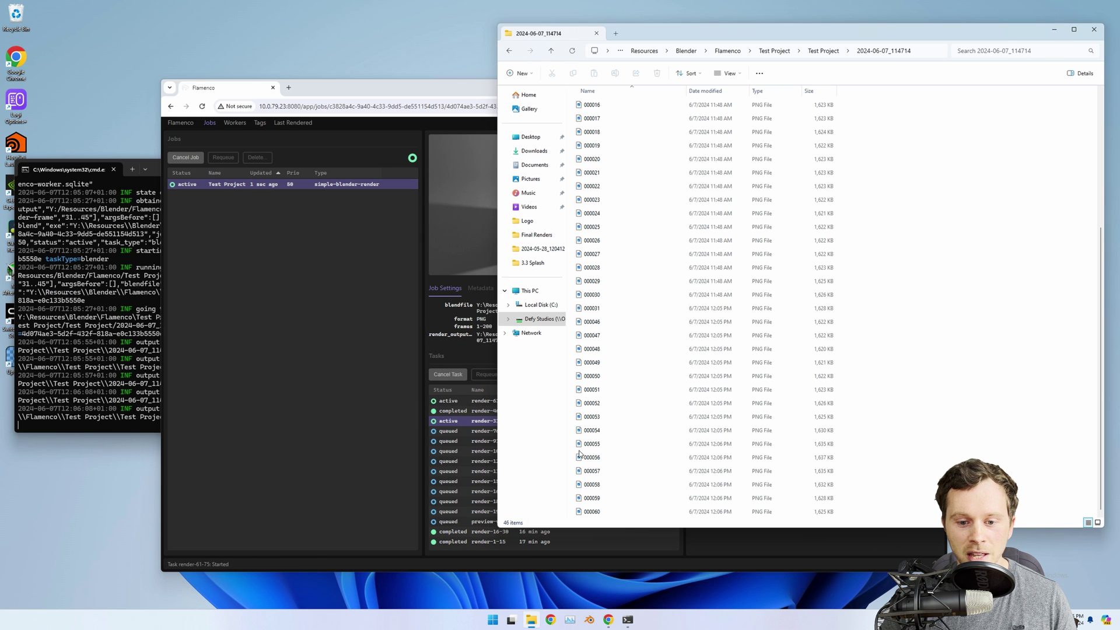
scroll(580, 454, "down", 1)
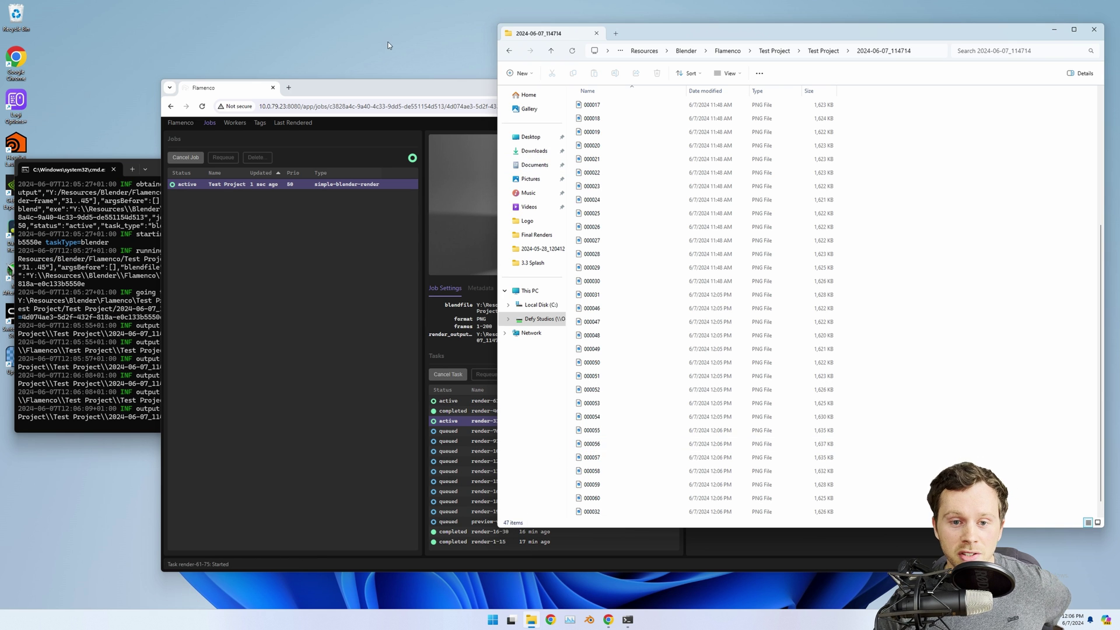
left_click_drag(419, 93, 320, 63)
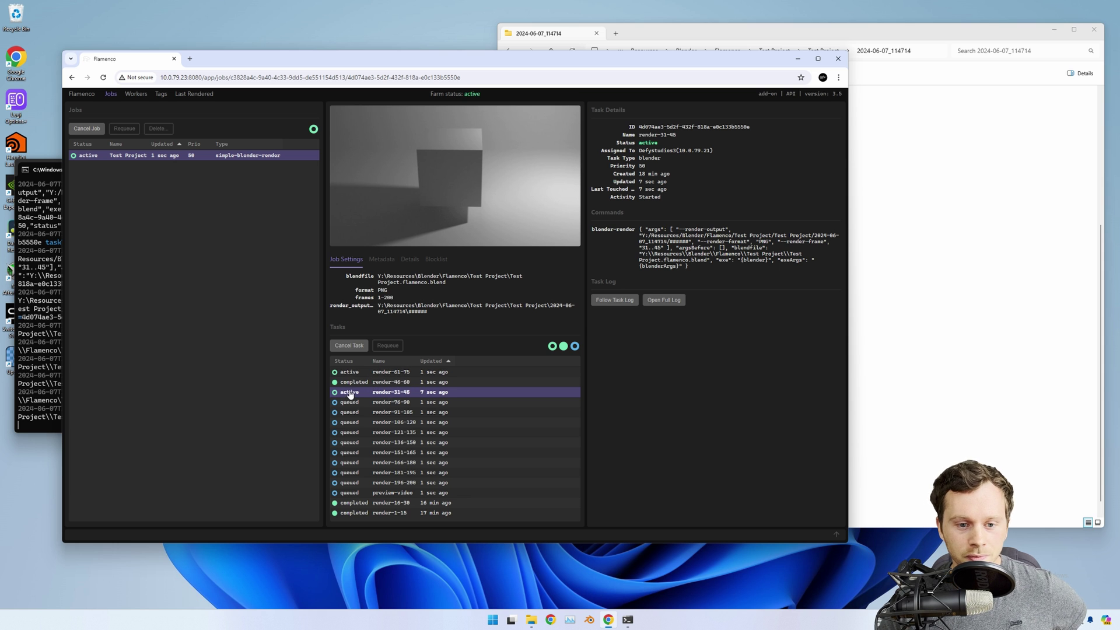
left_click(875, 217)
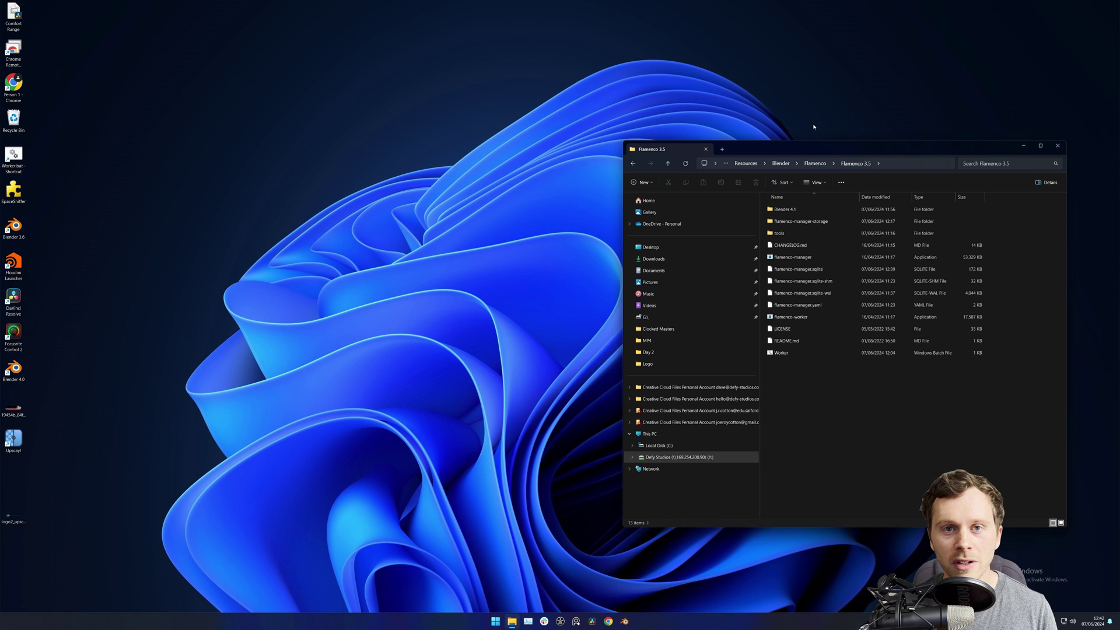
Run the Worker batch file from the shared Flamenco 3.5 folder on another computer
left_click_drag(681, 150, 666, 132)
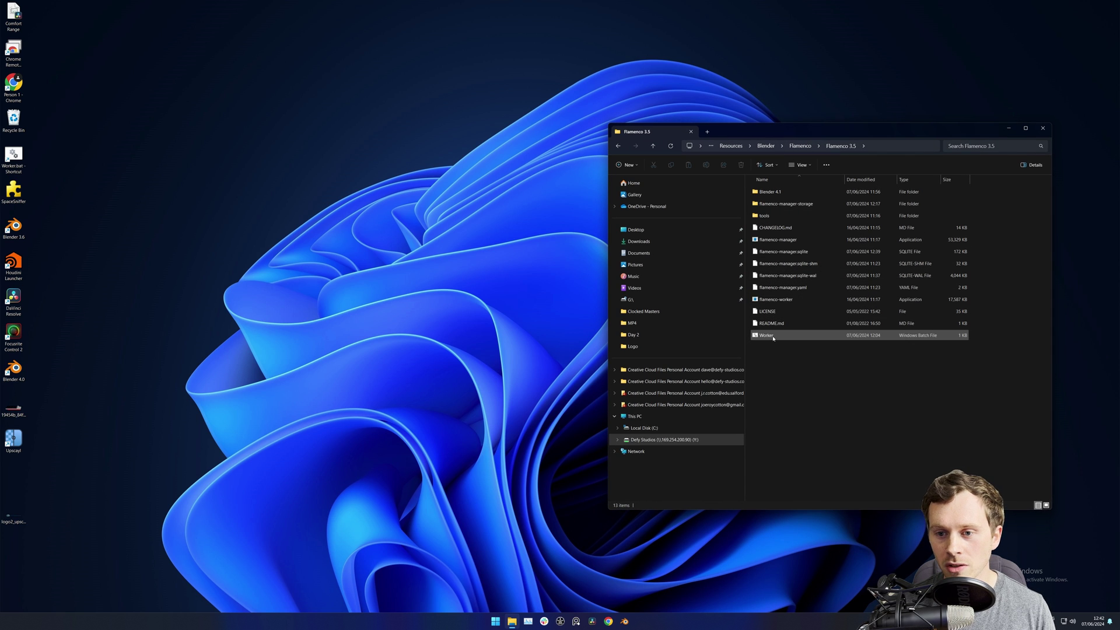
left_click(773, 337)
double_click(773, 337)
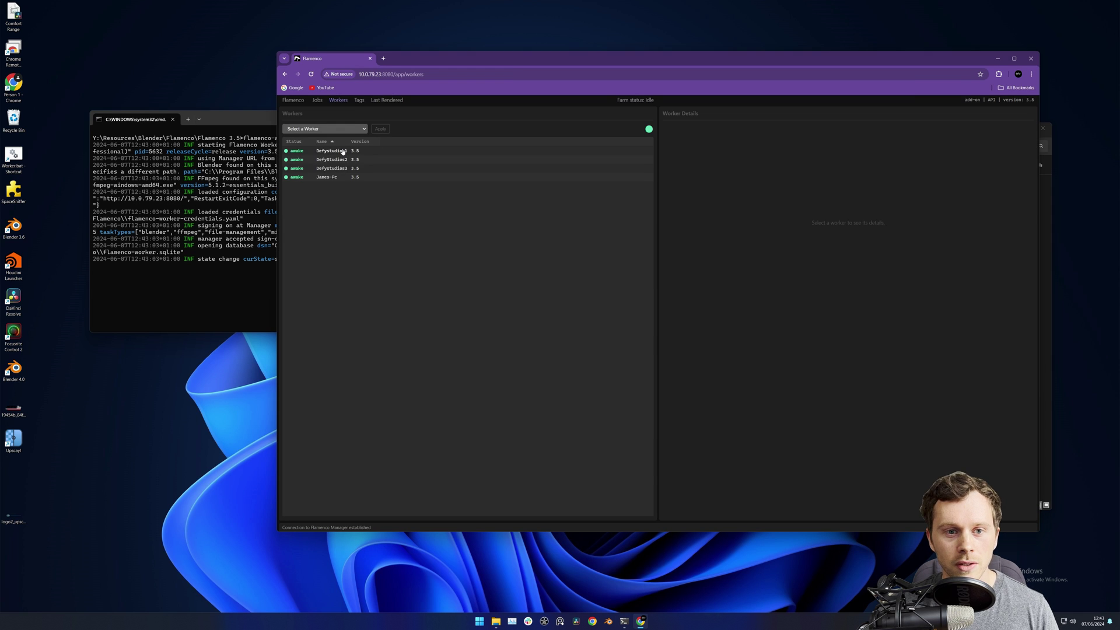
Review the details of each connected worker in the Flamenco Manager workers list
left_click(331, 150)
left_click(344, 159)
left_click(350, 169)
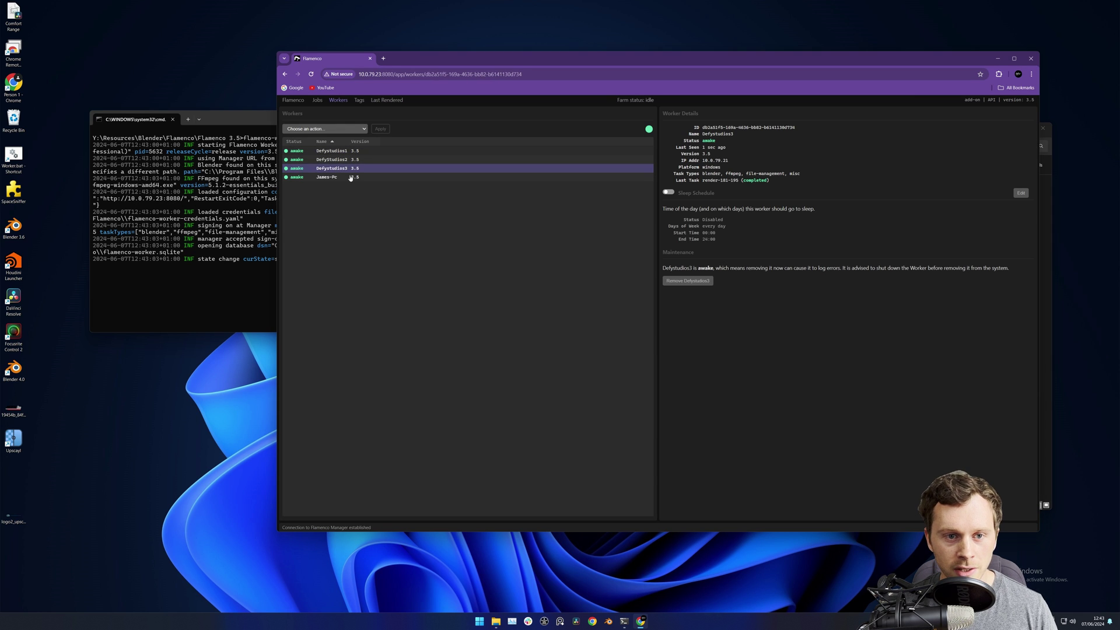
left_click(350, 177)
left_click(369, 159)
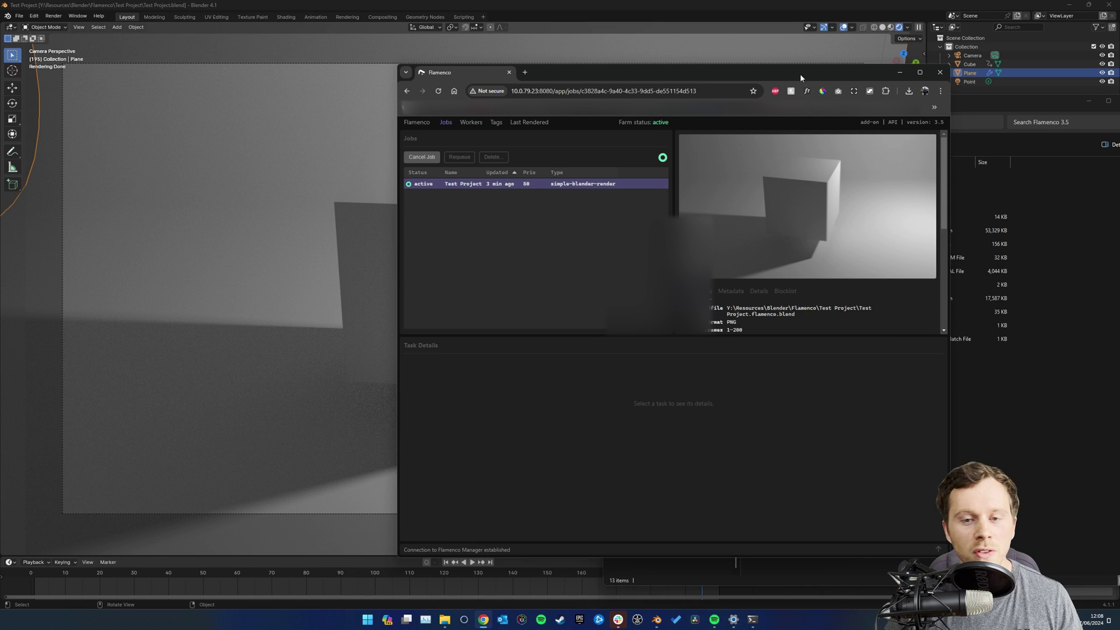
Switch to the Test Project scene in Blender, select the cube and show its material in the Shader Editor
left_click_drag(800, 78, 433, 72)
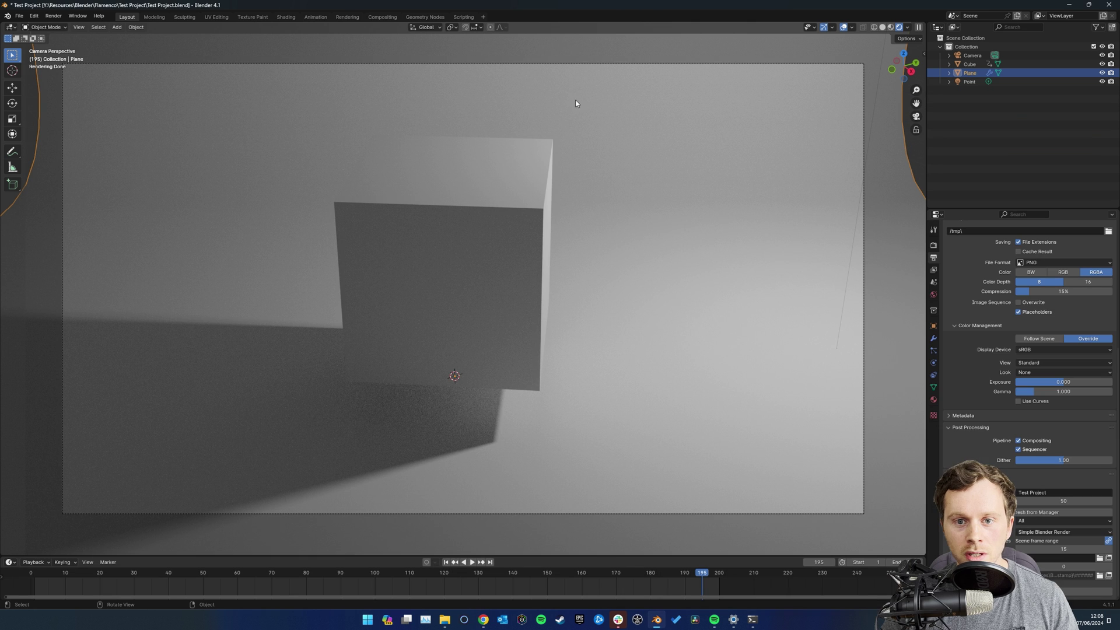
left_click(494, 227)
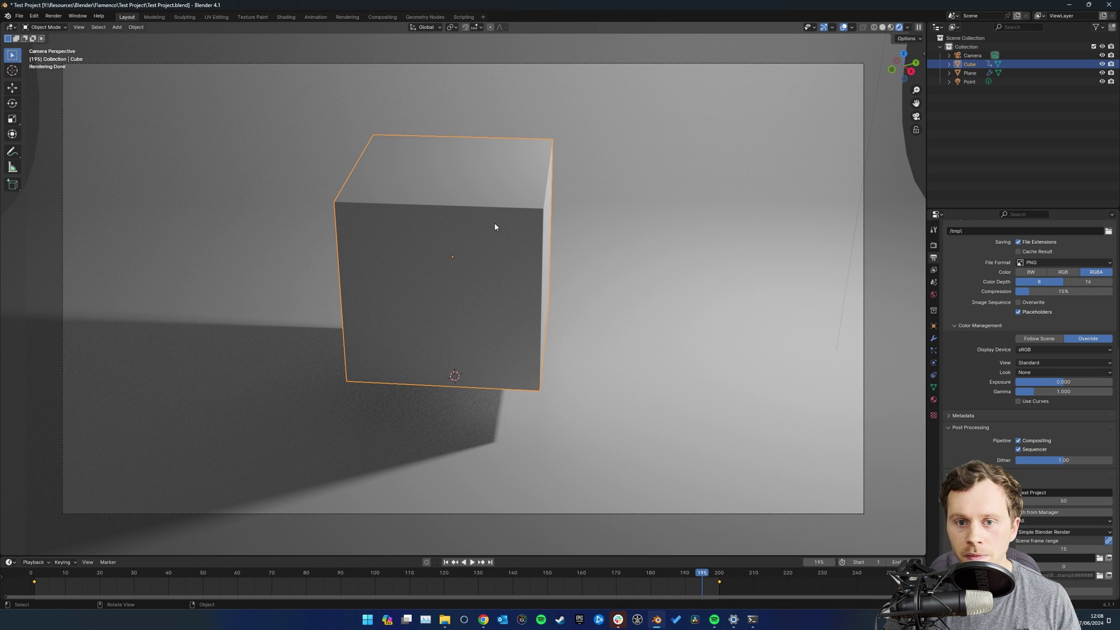
left_click(12, 27)
left_click(35, 115)
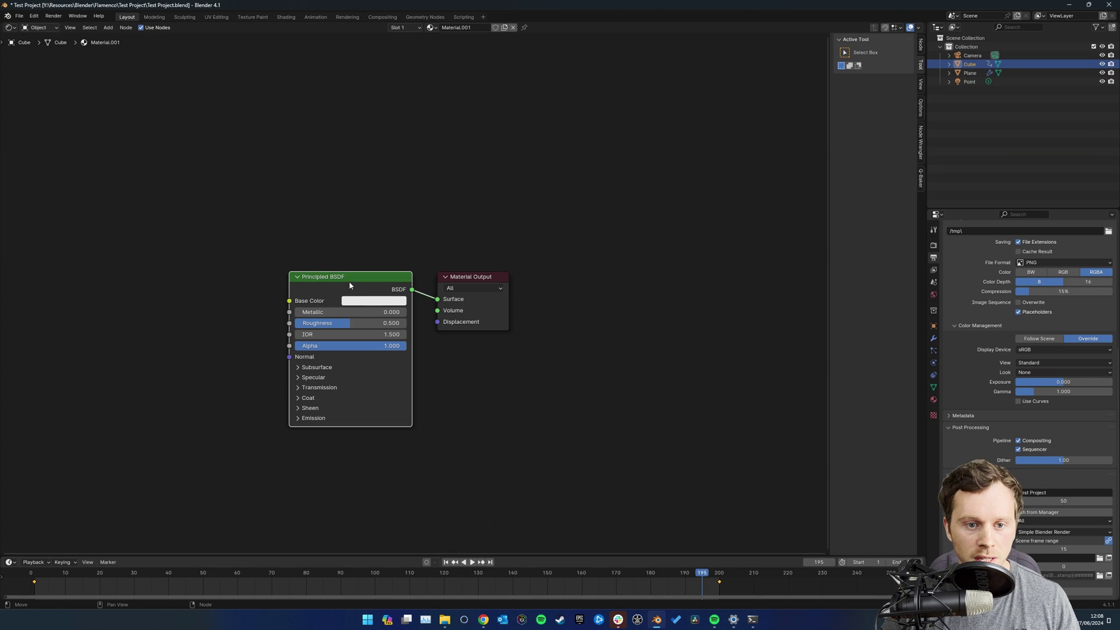
Replace the cube material's Principled BSDF node with a Glass BSDF connected to the Material Output surface
key("x")
key("shift+a")
left_click(305, 237)
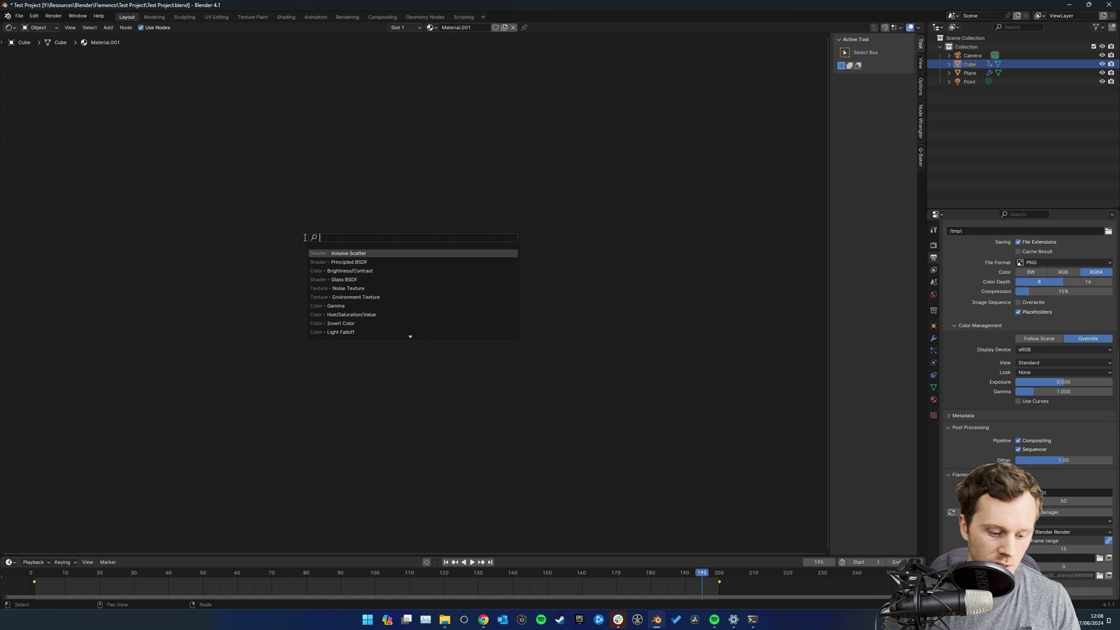
left_click(344, 279)
Set the Glass BSDF roughness to about 0.4 and its color to red
left_click_drag(309, 308, 327, 309)
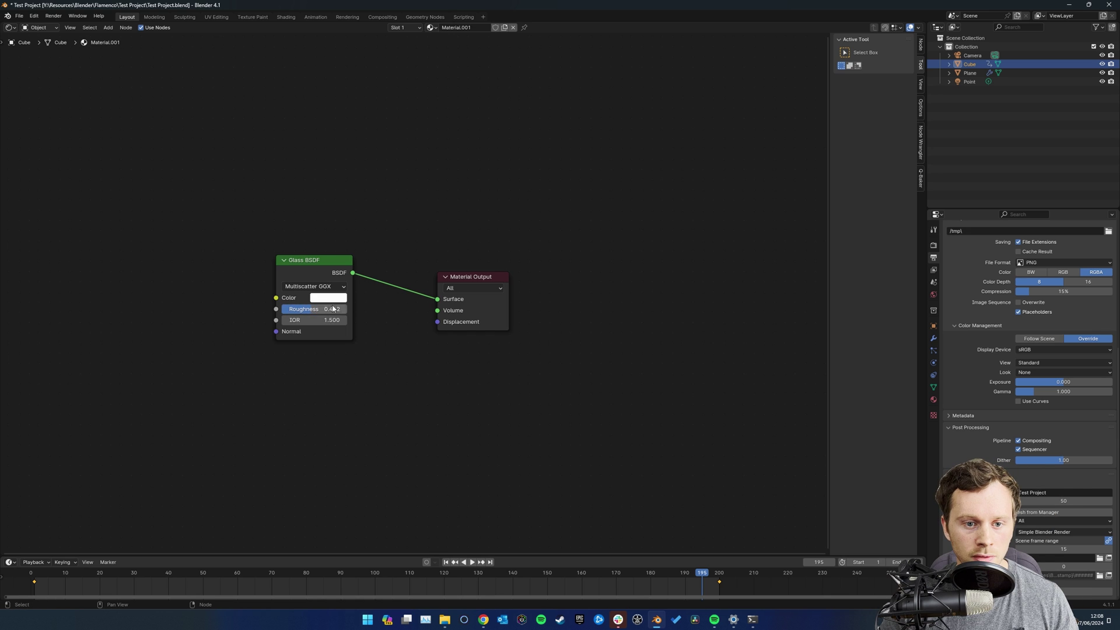
left_click(328, 298)
left_click(356, 205)
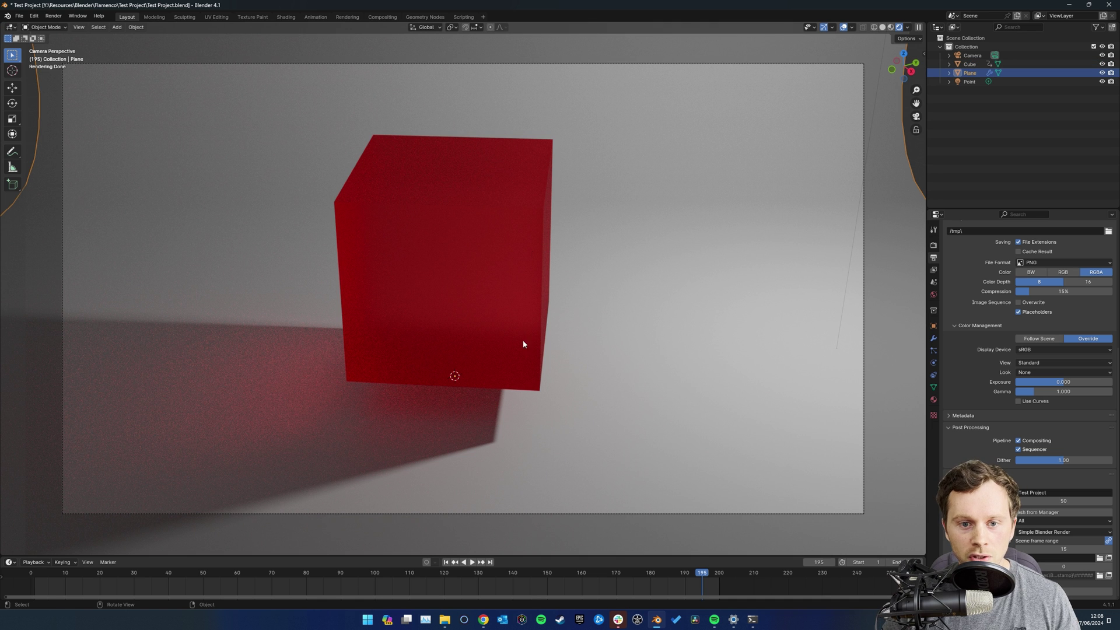
Select the cube in the scene, switch to Flamenco Manager and cancel the active Test Project job
left_click(523, 344)
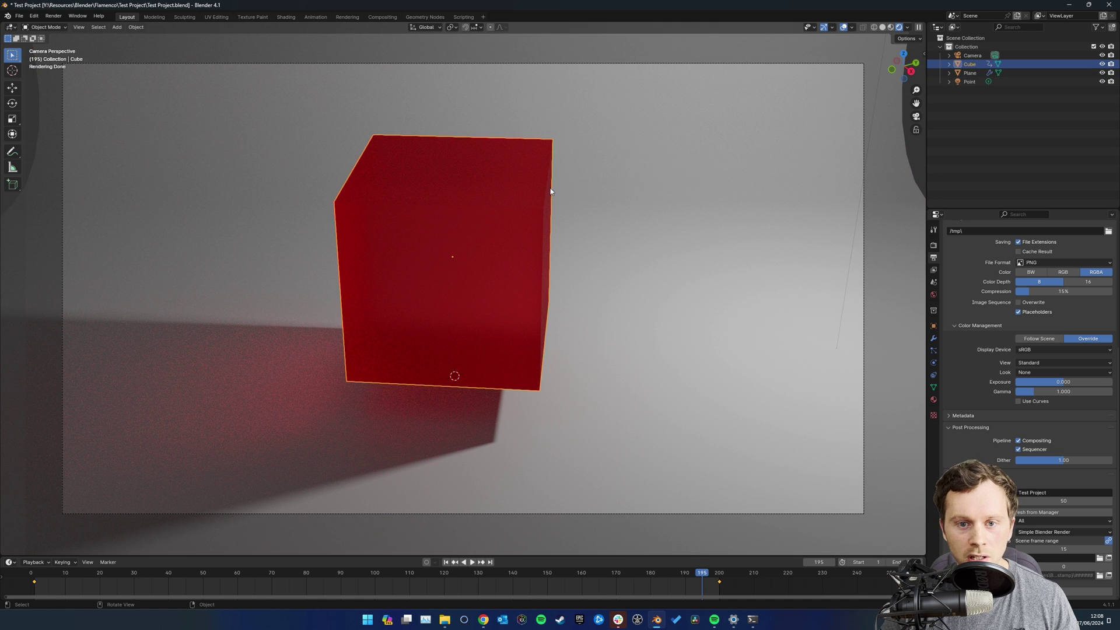
key("alt+Tab")
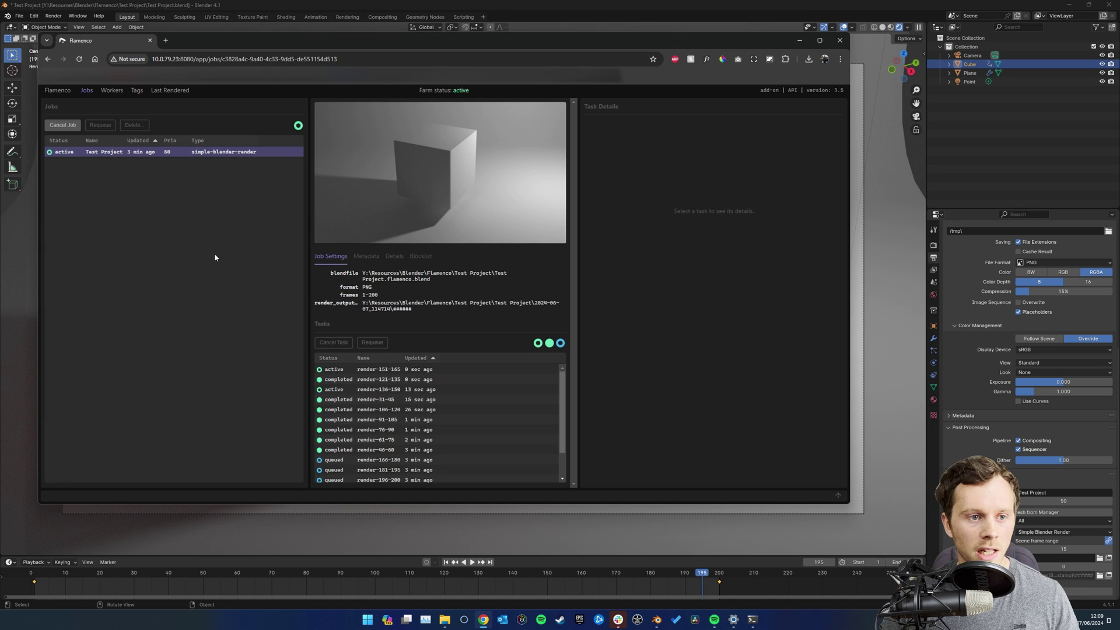
left_click(63, 125)
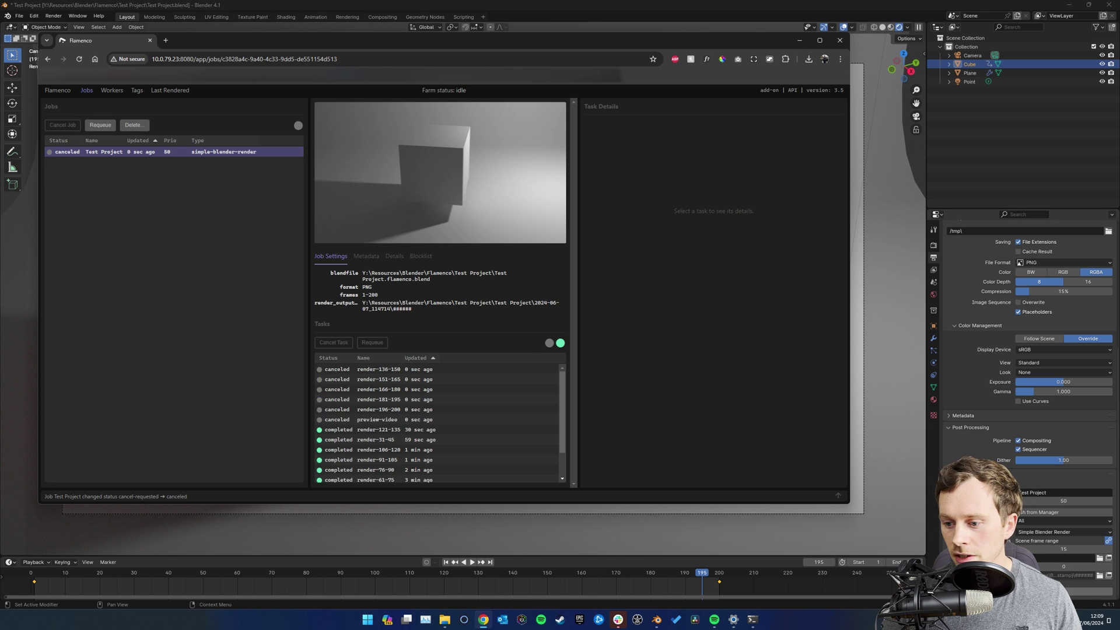
Submit the updated Test Project from Blender to Flamenco and open the new job in Flamenco Manager
key("alt+Tab")
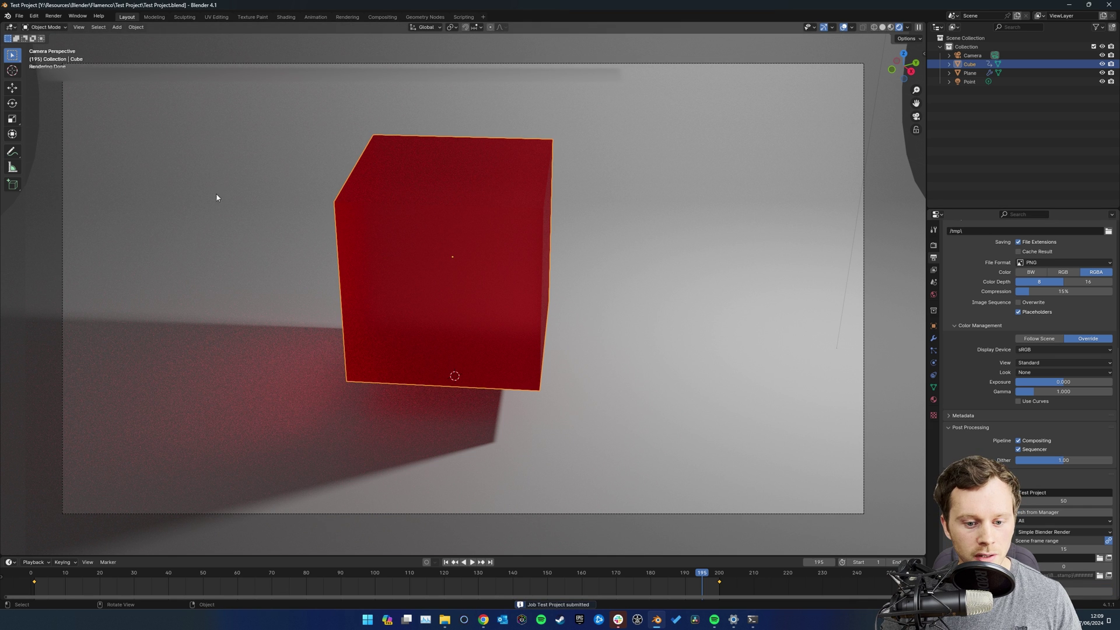
key("alt+Tab")
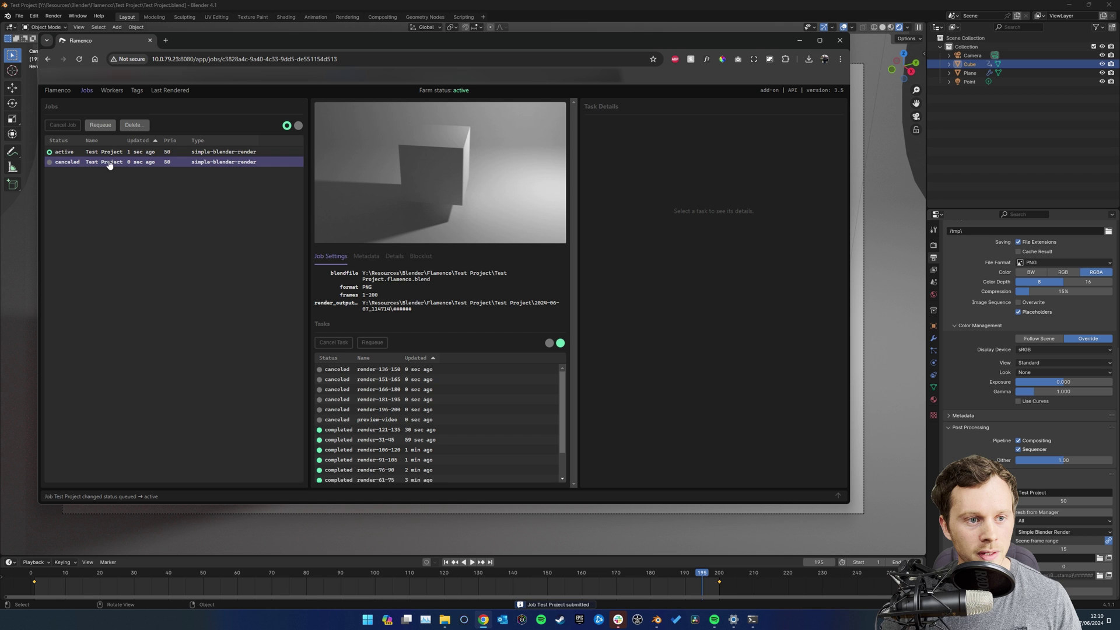
left_click(88, 152)
Switch to File Explorer, browse to the Test Project render output and open a dated render folder
mouse_move(444, 619)
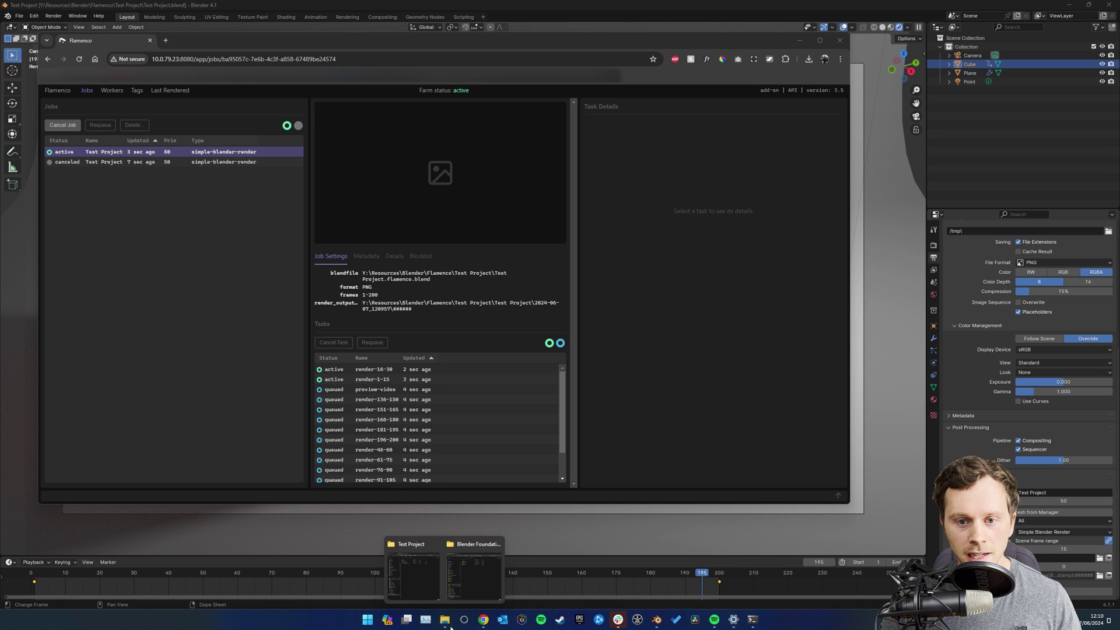
mouse_move(466, 564)
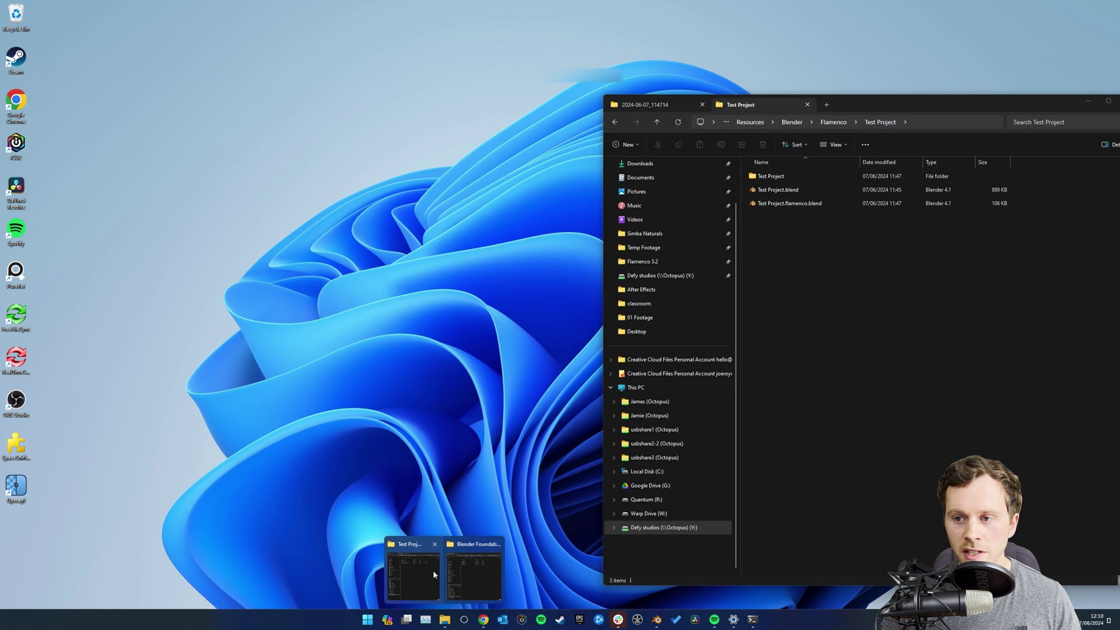
left_click(433, 569)
double_click(682, 150)
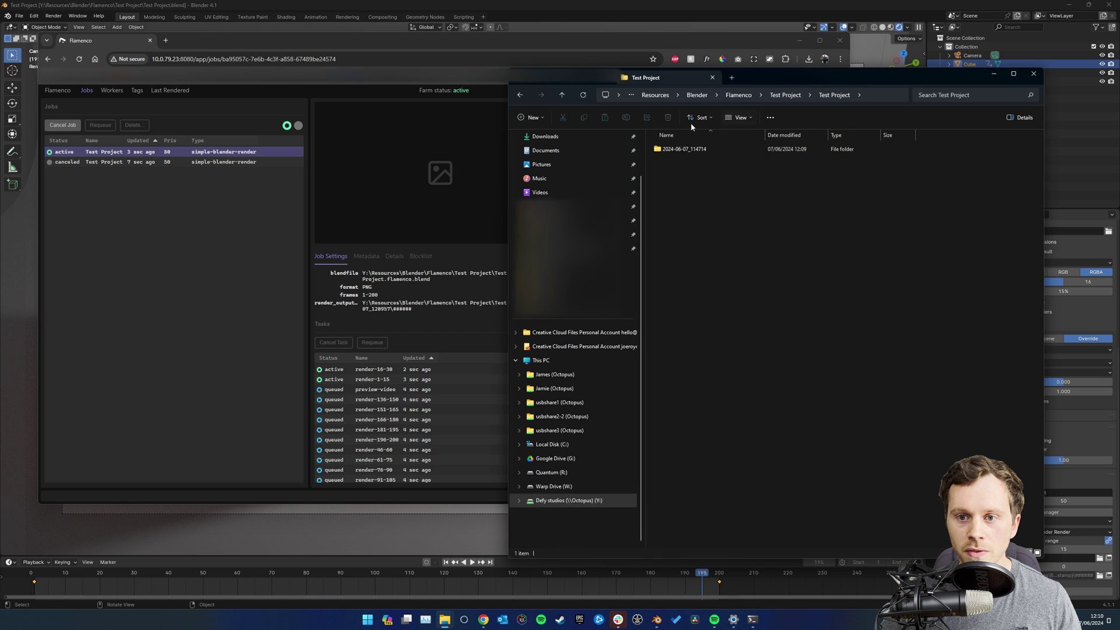
left_click_drag(798, 78, 855, 81)
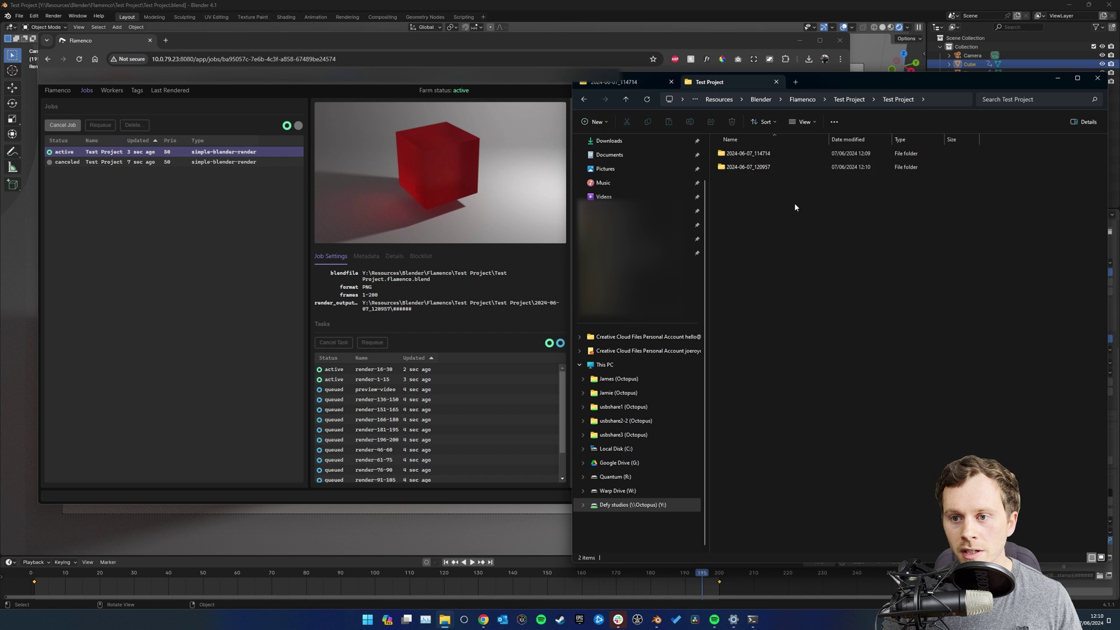
left_click(767, 156)
double_click(767, 155)
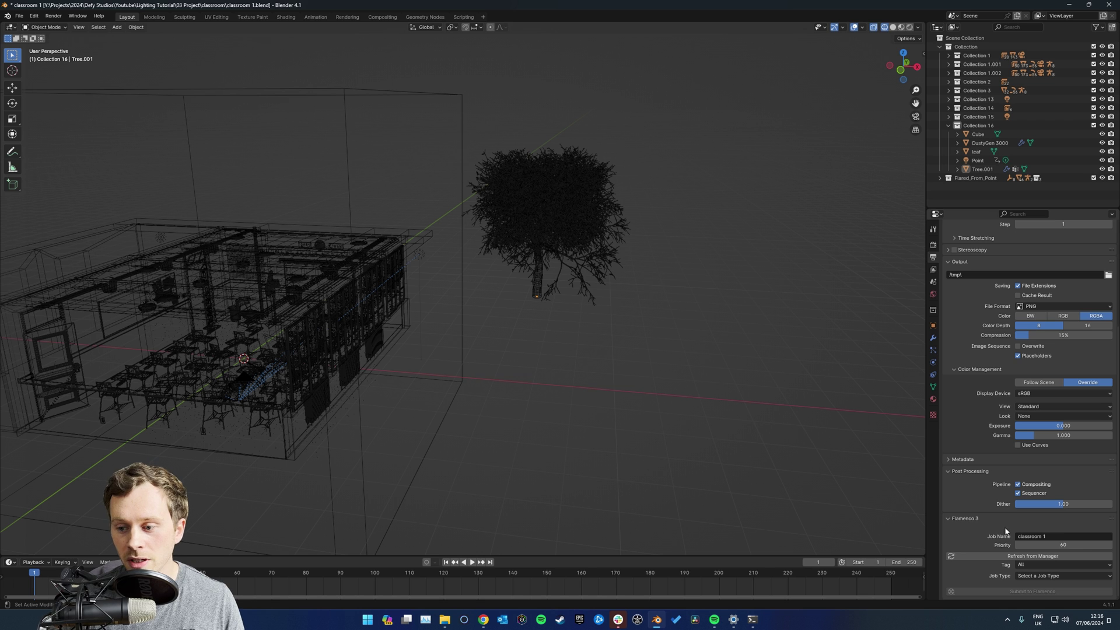
Configure the classroom 1 job as Simple Blender Render with chunk size 15 and the 01 Footage folder as render output root
left_click(1042, 577)
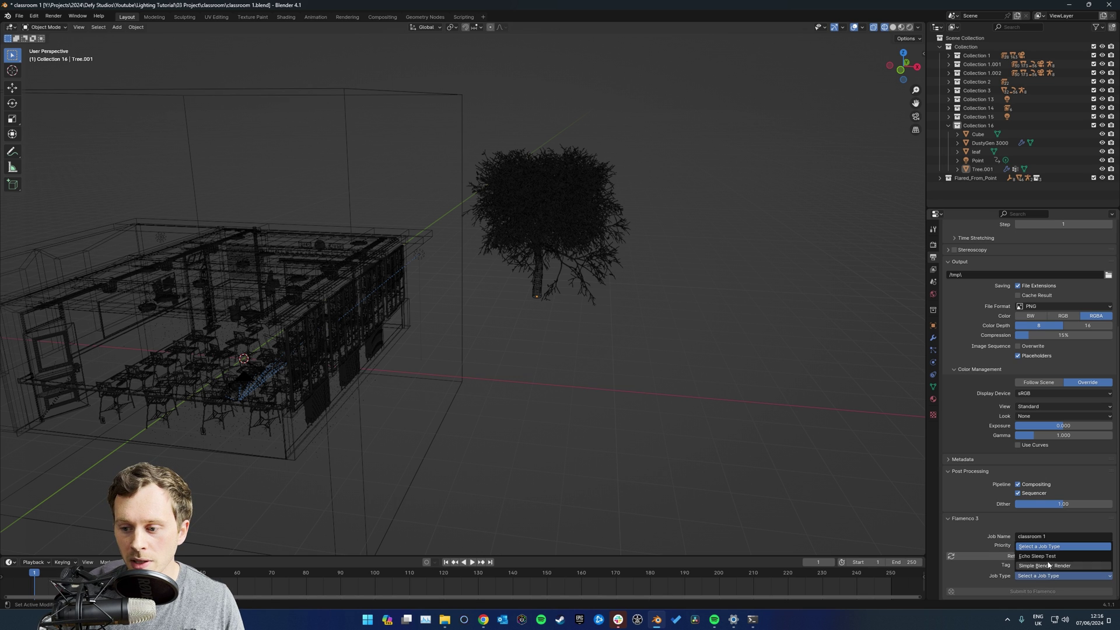
left_click(1050, 565)
scroll(1050, 560, "down", 2)
left_click(1047, 550)
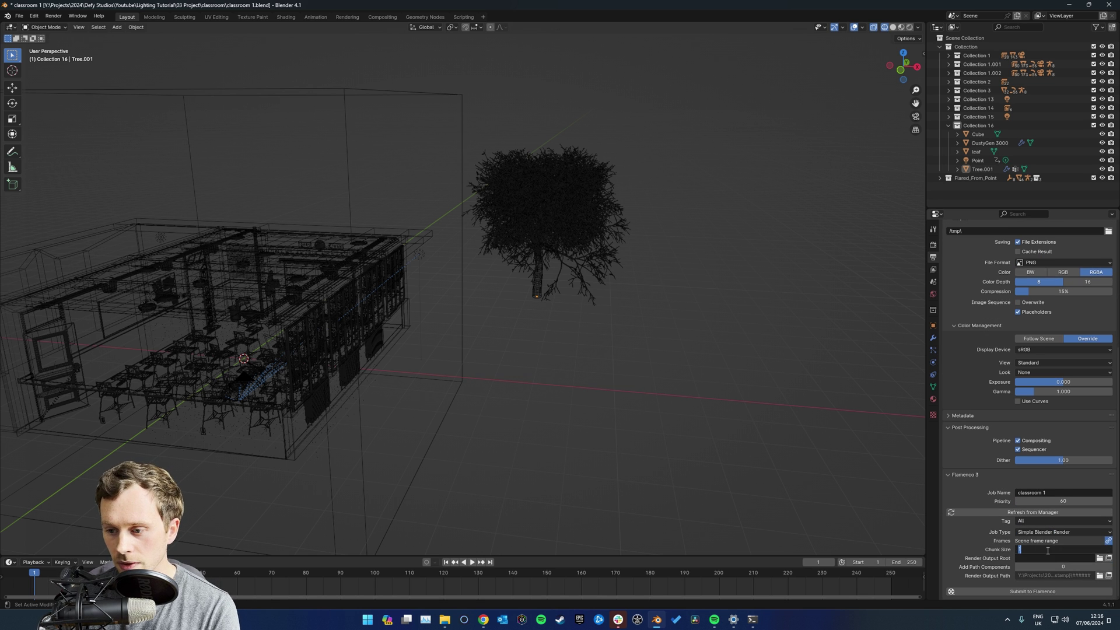
type("15")
left_click(1100, 558)
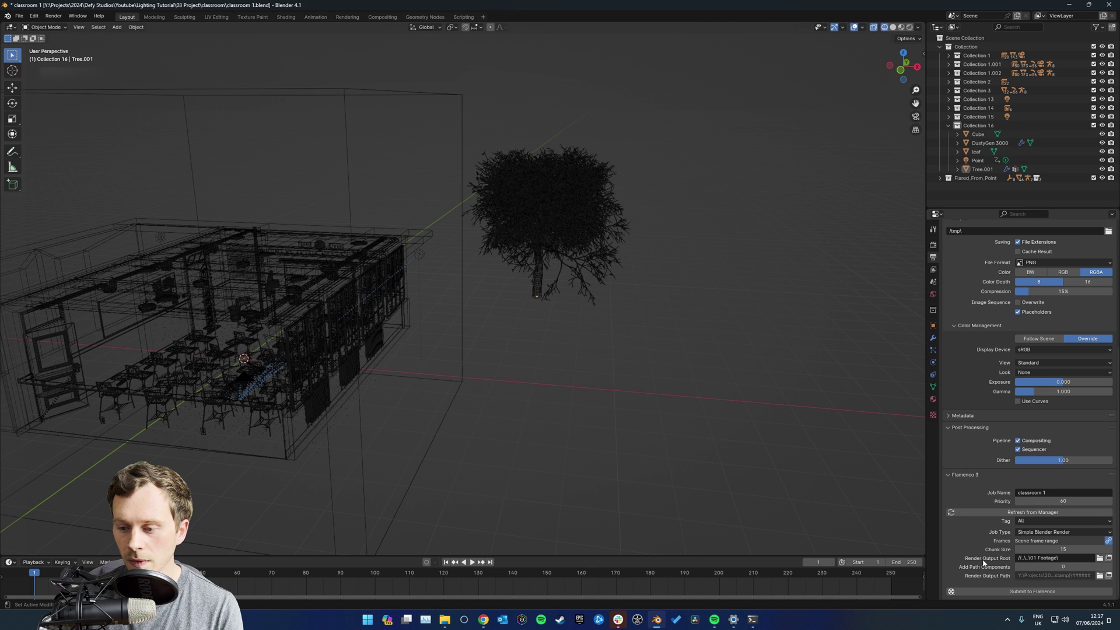
Submit the classroom 1 job and compare its tasks with those of the active Test Project job in Flamenco Manager
left_click(1016, 592)
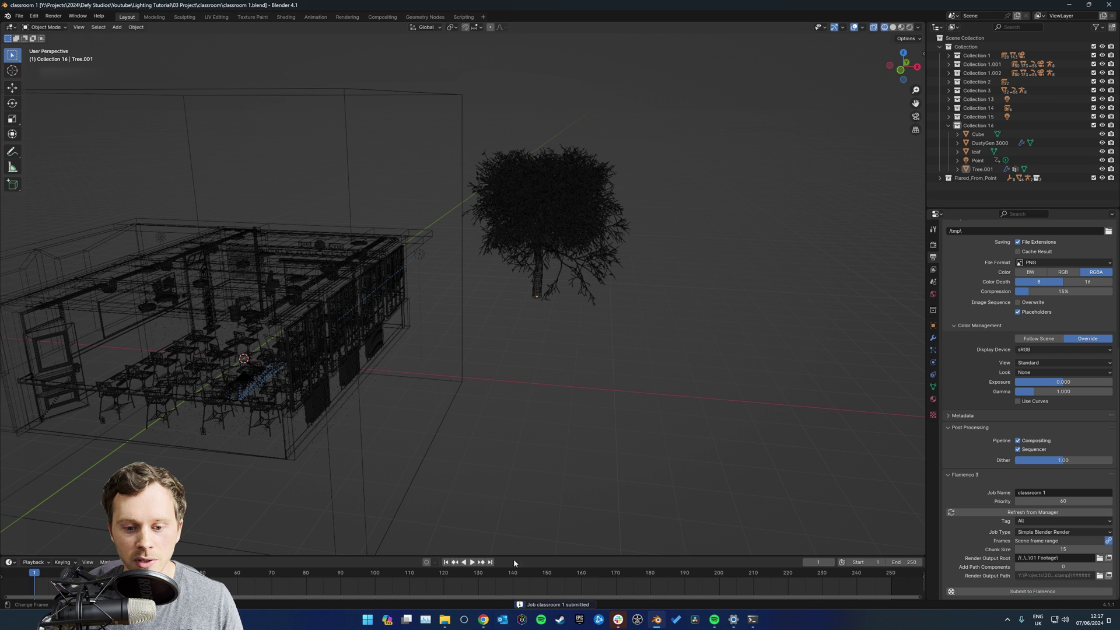
left_click(481, 578)
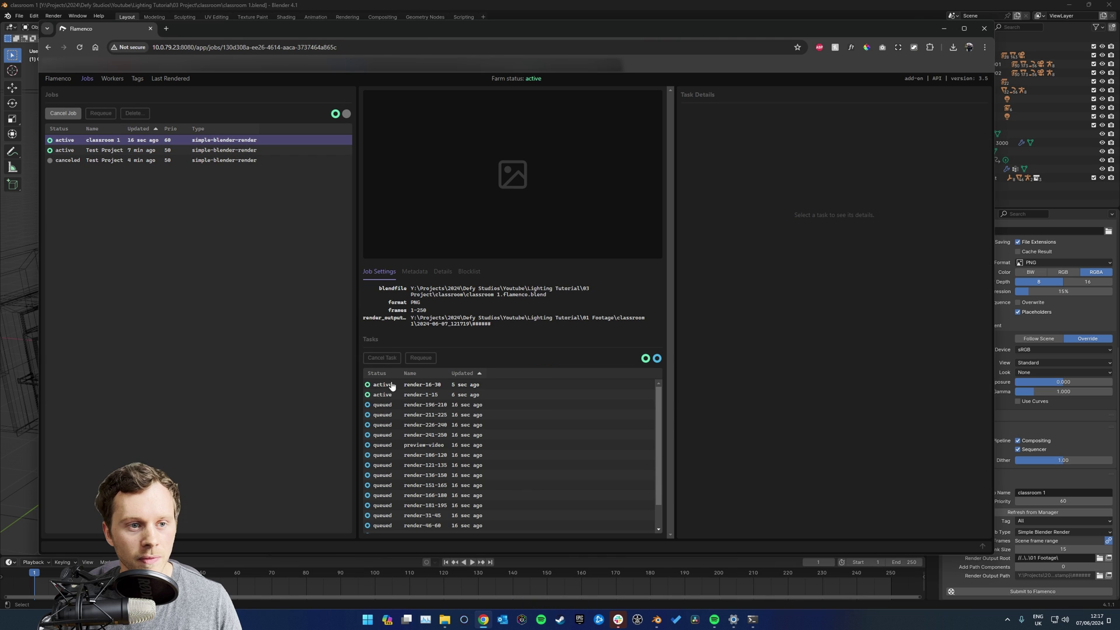
left_click(170, 142)
left_click(106, 150)
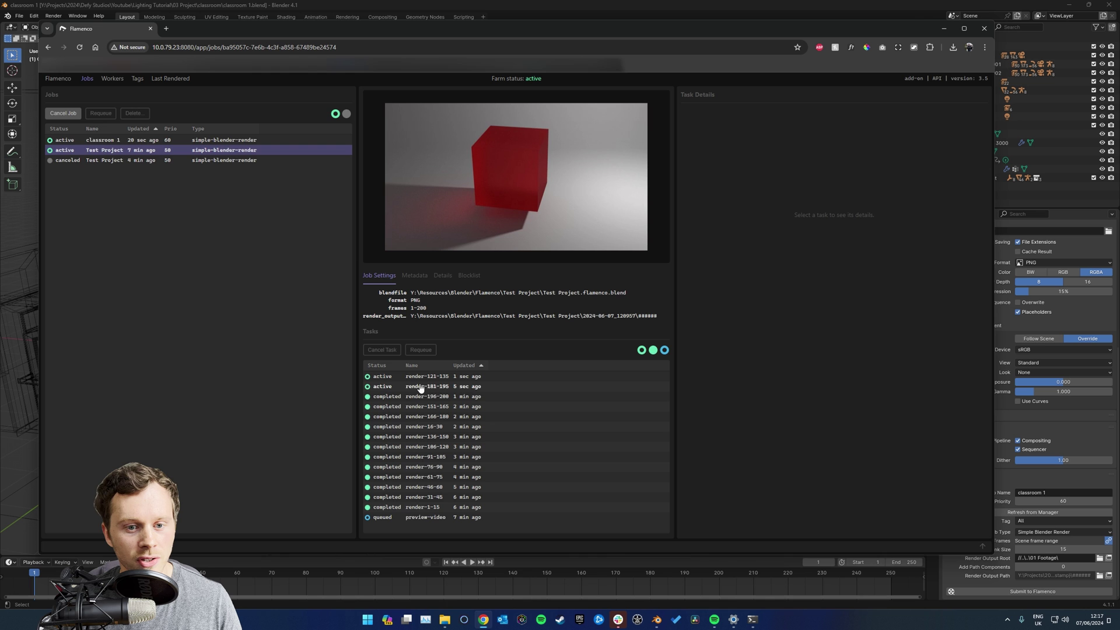
left_click(96, 141)
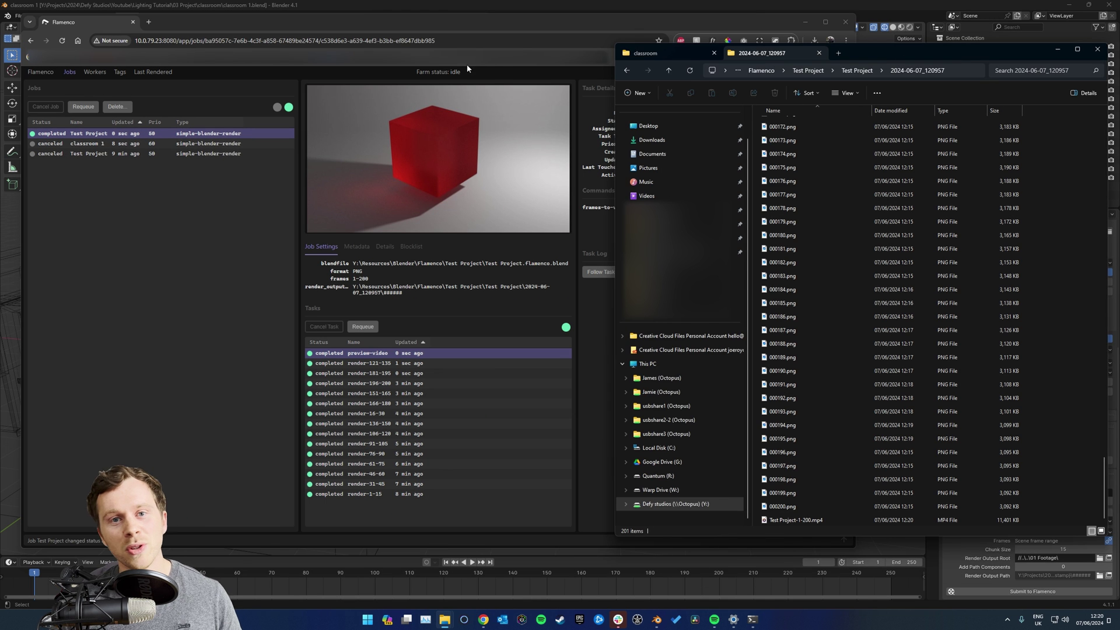
Check the Test Project job's preview-video task, and play Test Project-1-200.mp4 from the 2024-06-07_120957 folder
left_click(449, 329)
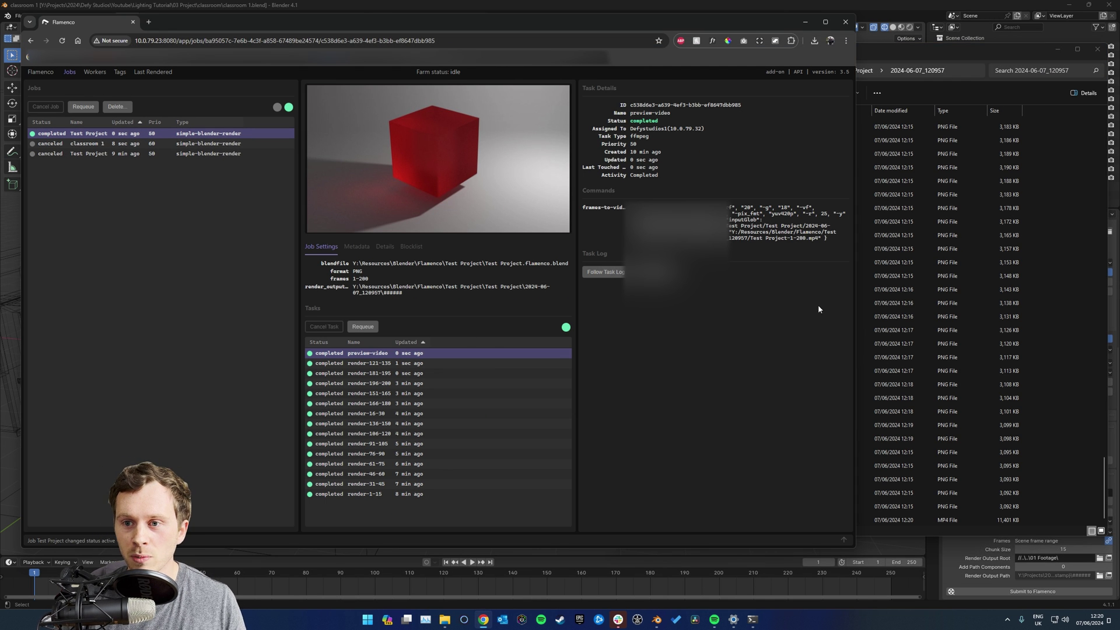
key("alt+Tab")
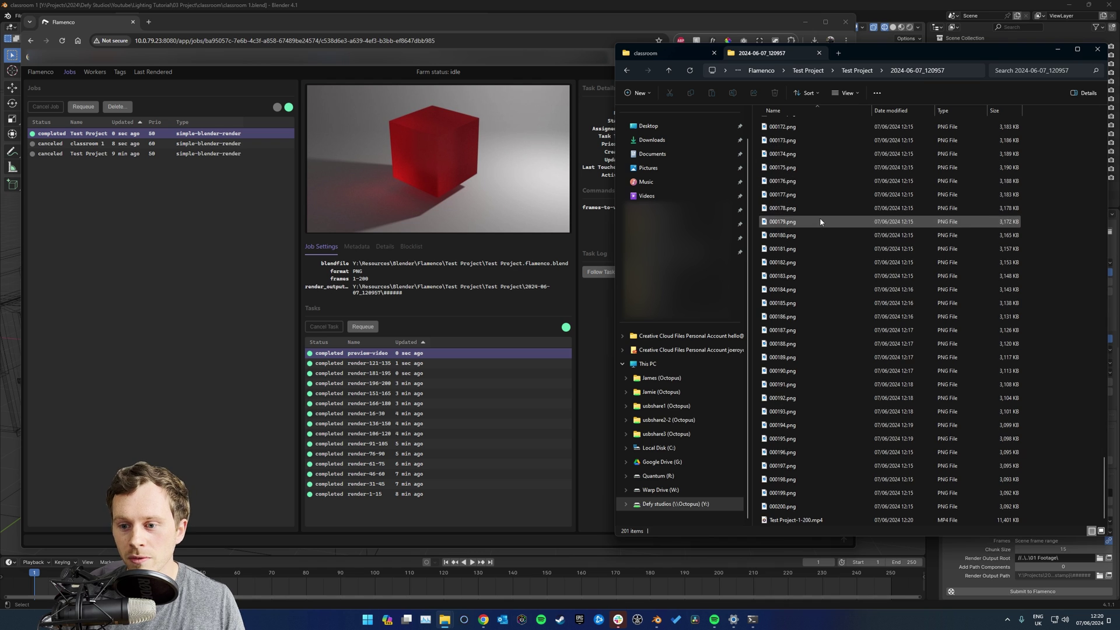
left_click(802, 412)
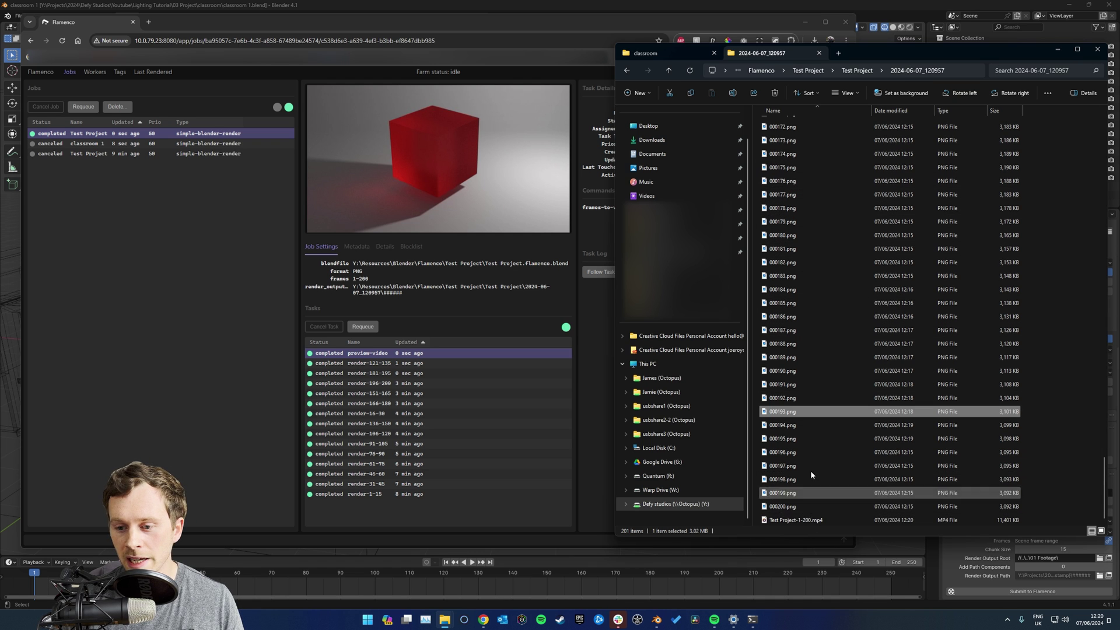
left_click(808, 522)
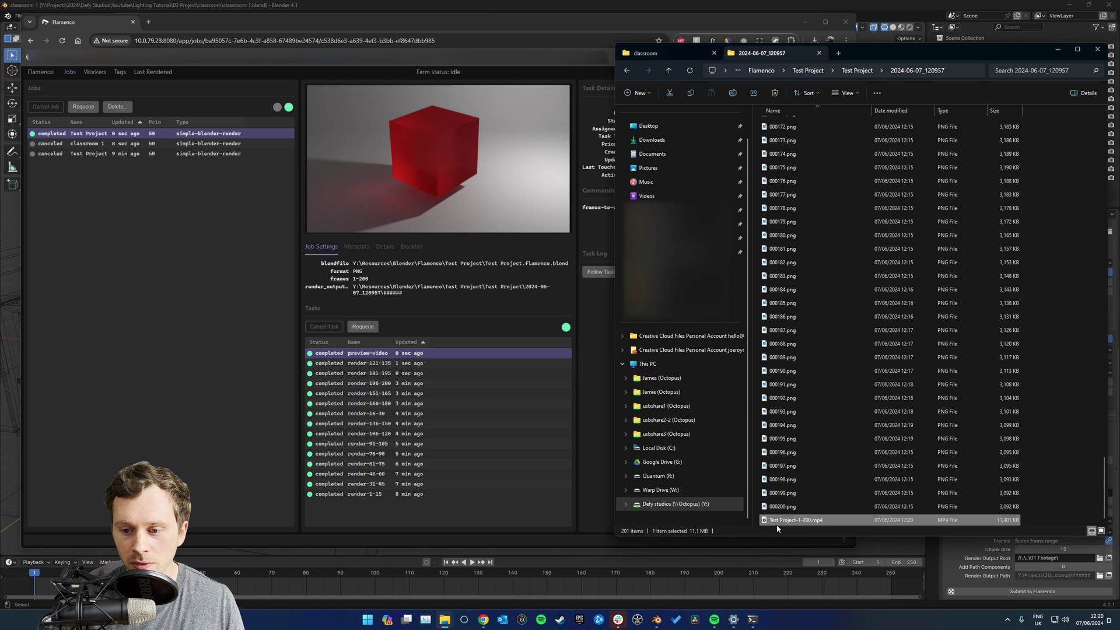
double_click(815, 520)
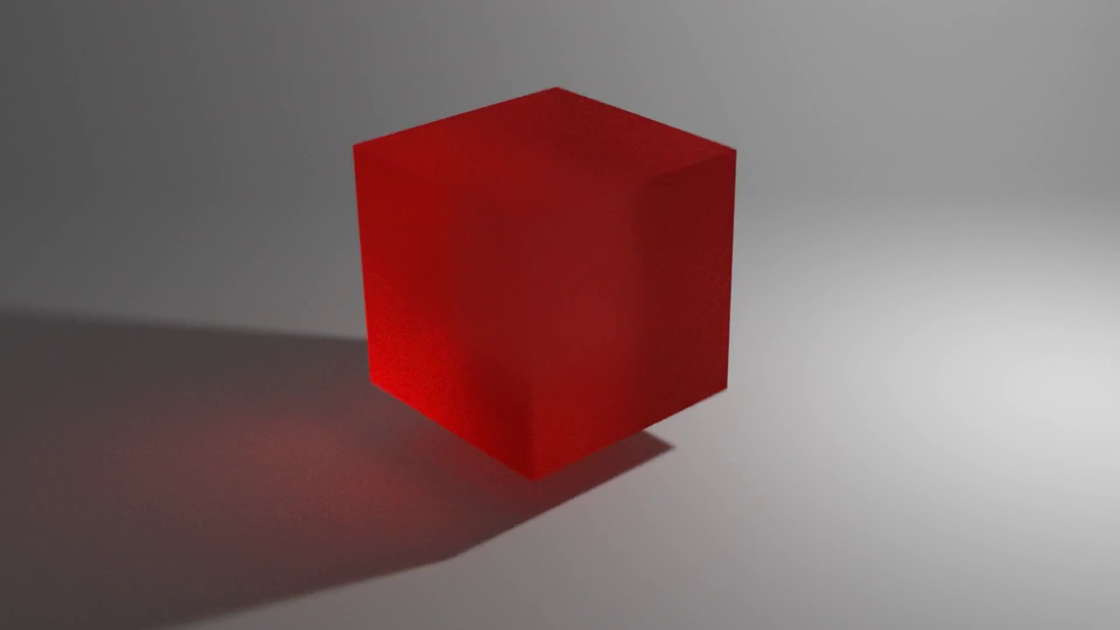